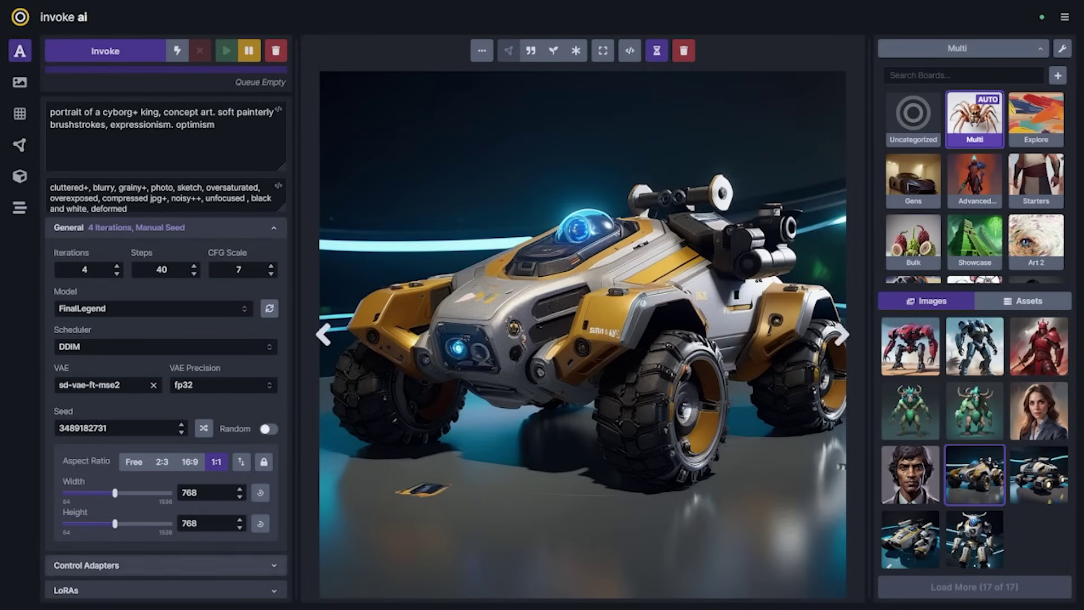
Shuffle the seed, generate four images from the cyborg king prompt, and browse the new portraits
click(204, 428)
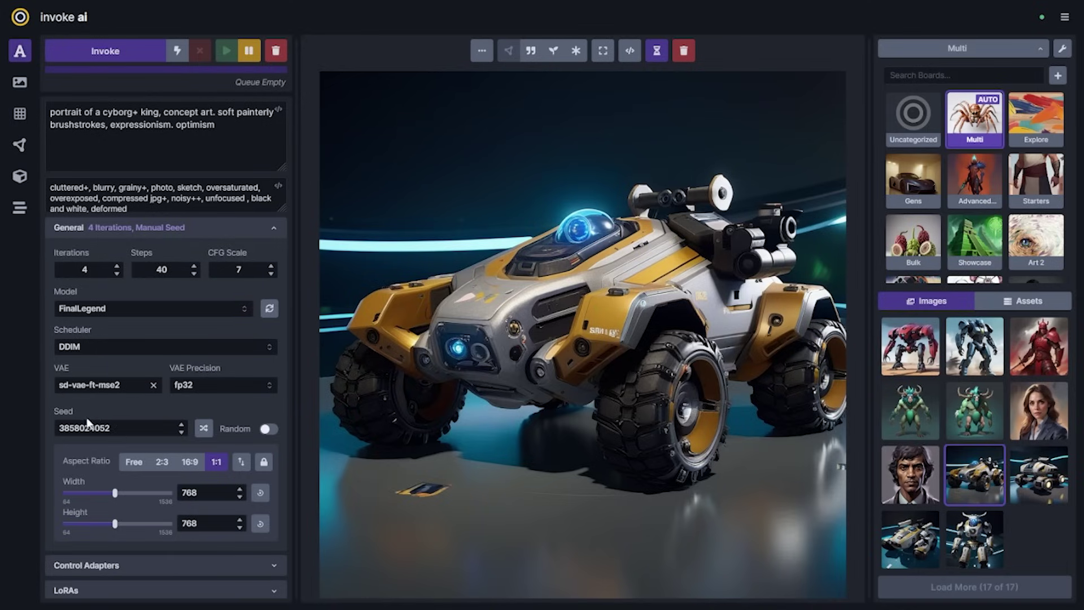
click(105, 52)
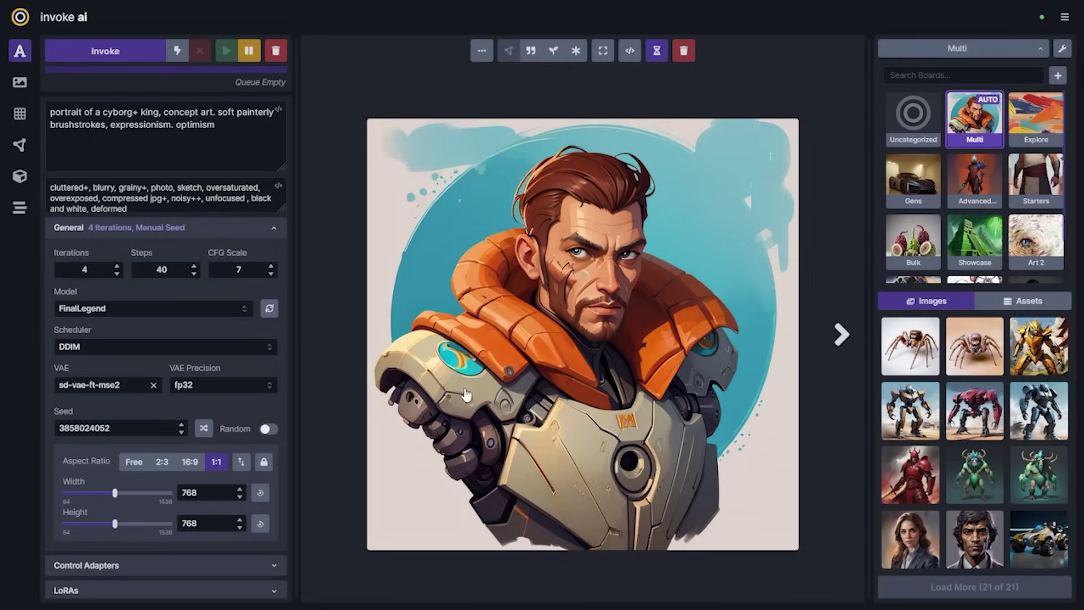
key(Right)
key(Right)
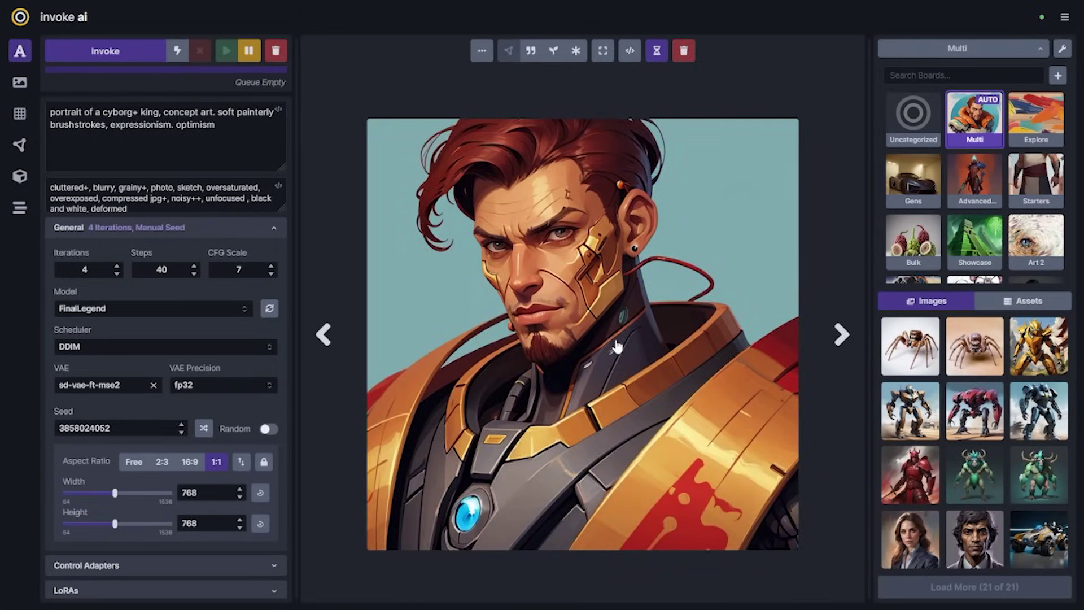
key(Left)
key(Left)
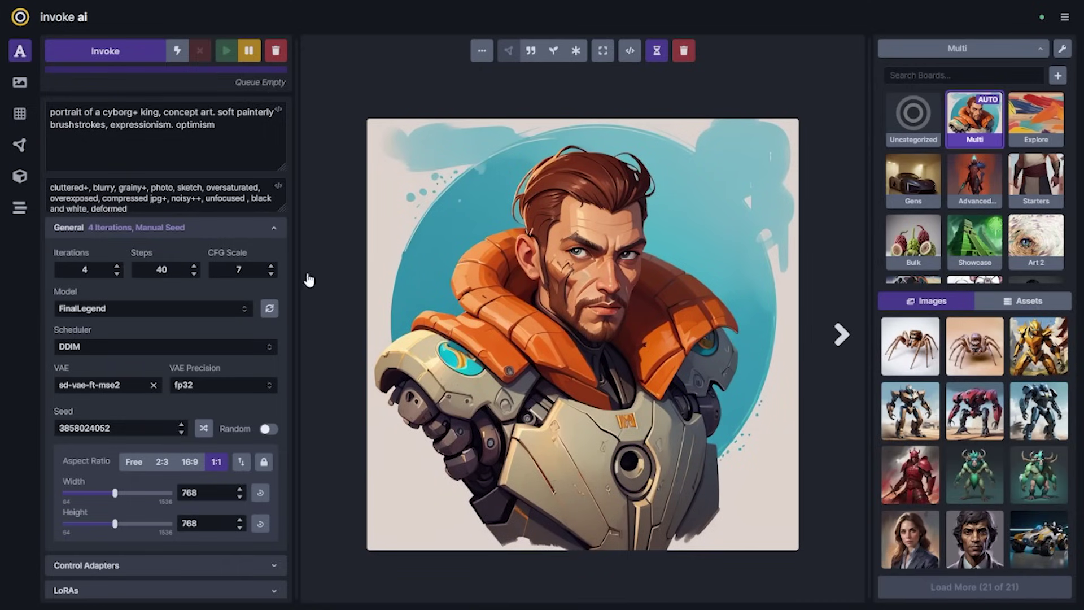
Set the CFG scale to 1.2 and switch the scheduler to LCM
drag(258, 269, 224, 270)
text(1.2)
click(153, 346)
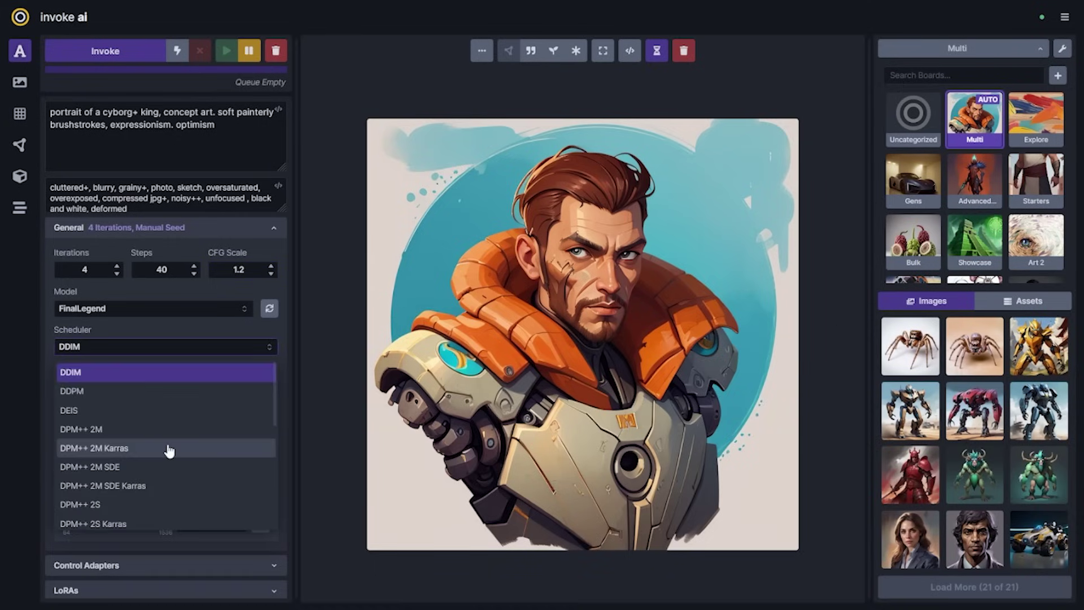
scroll(169, 450, down, 5)
click(85, 446)
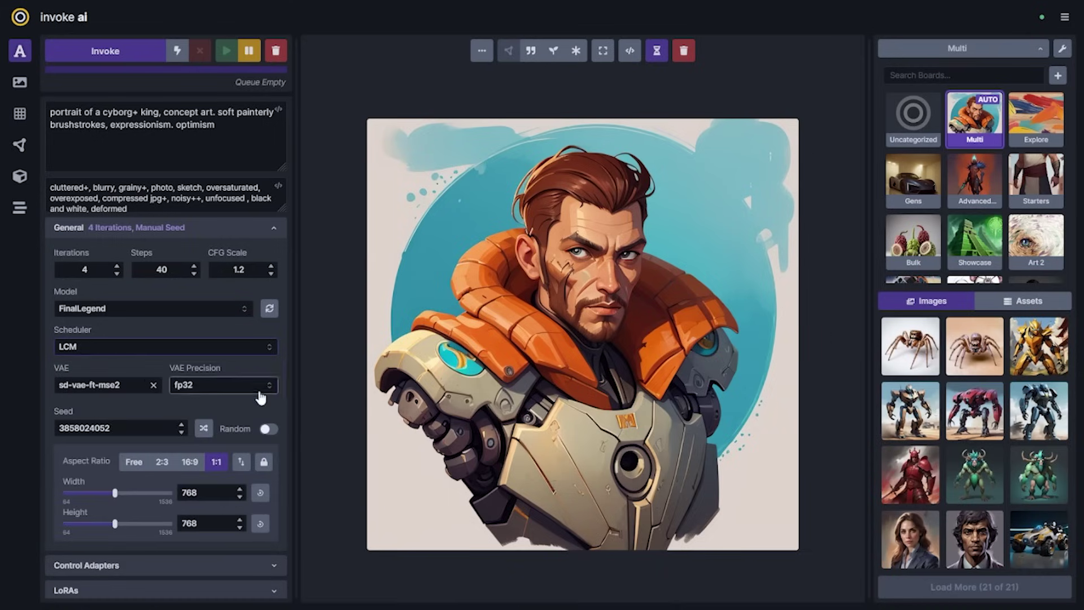
Find and add the lcm-lora-sdv1-5 LoRA to the generation settings
scroll(222, 493, down, 2)
click(172, 510)
scroll(172, 510, down, 1)
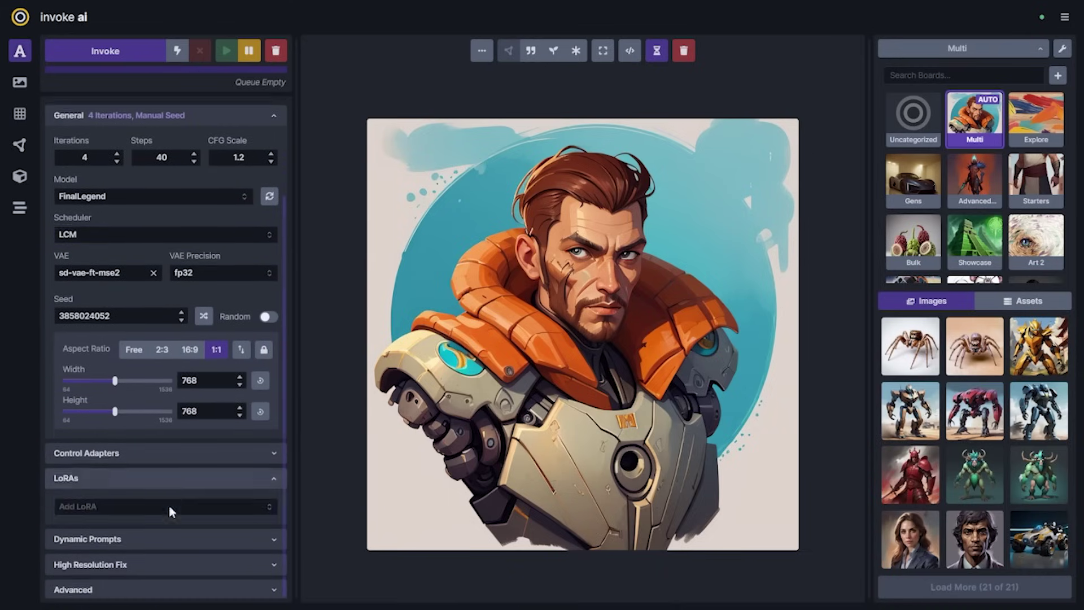
click(102, 507)
text(lcm)
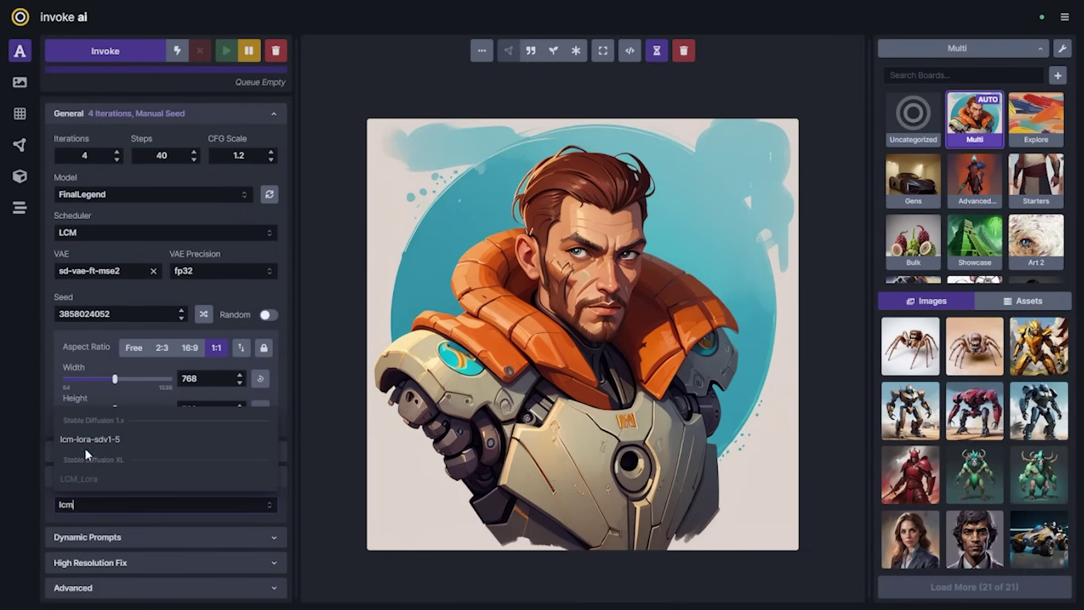
click(88, 441)
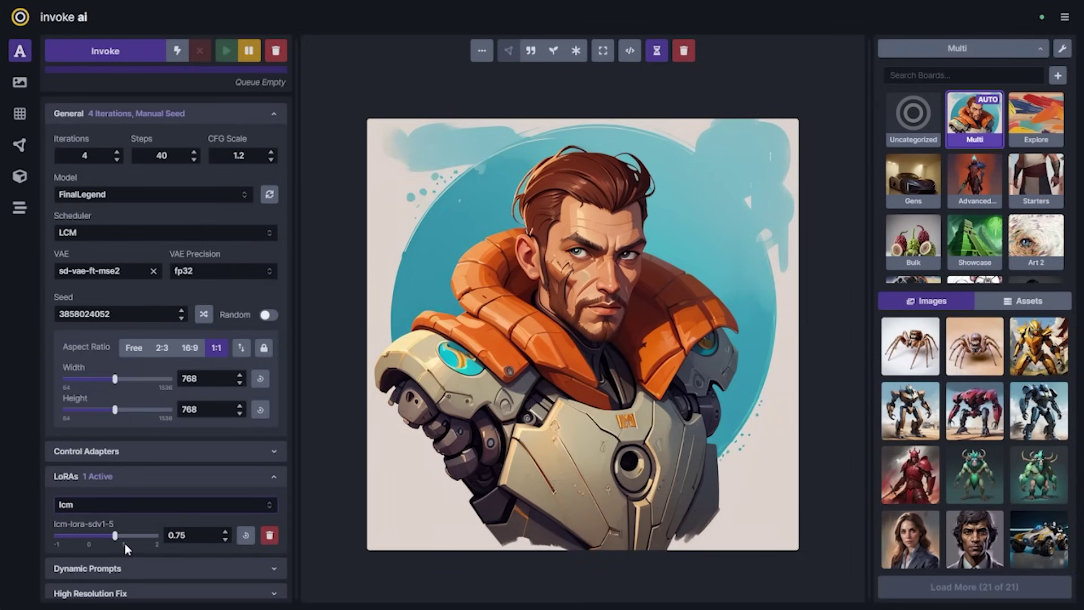
Set the weight of the lcm-lora-sdv1-5 LoRA to 1
click(35, 543)
drag(198, 535, 84, 537)
text(1)
click(28, 531)
Reduce the generation steps to 6 and generate a batch of portraits with the LCM settings
double_click(163, 151)
double_click(178, 154)
text(6)
click(160, 174)
scroll(144, 493, up, 3)
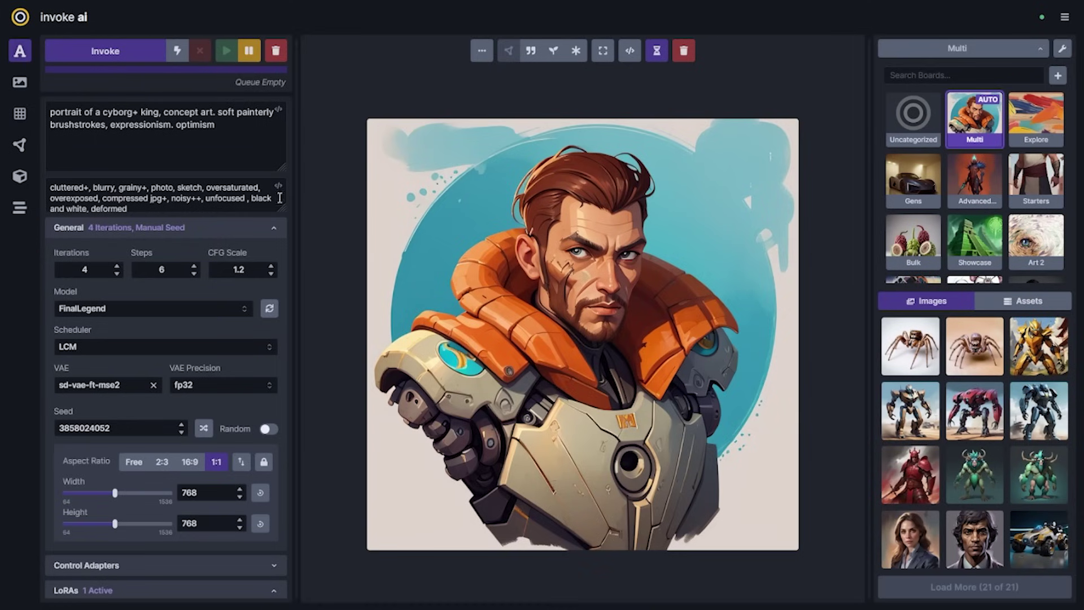
click(93, 52)
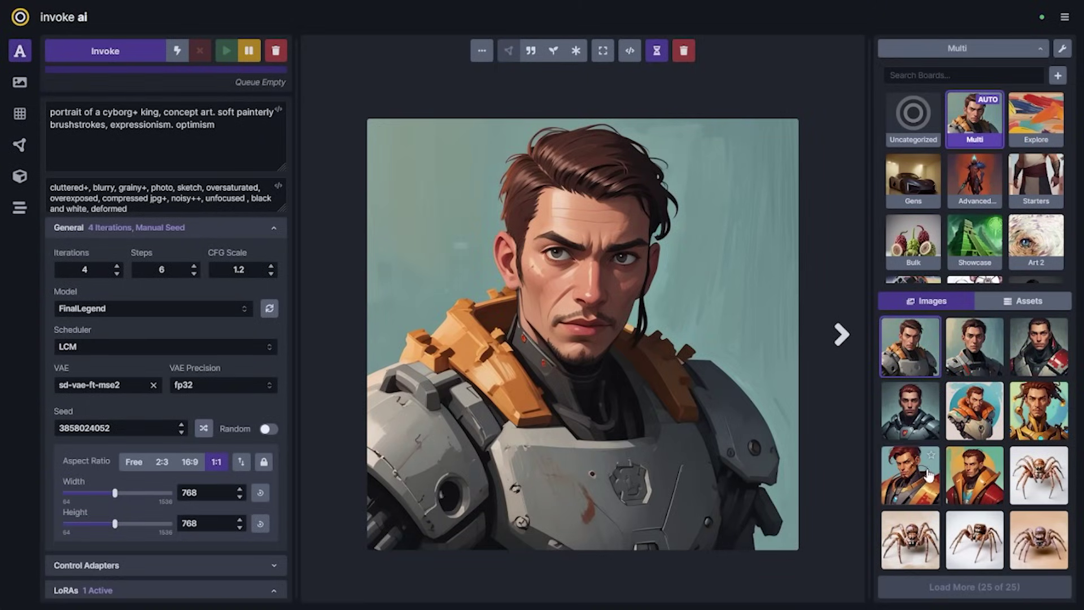
Compare the new LCM portraits with the earlier DDIM portraits generated from the same seed
key(Right)
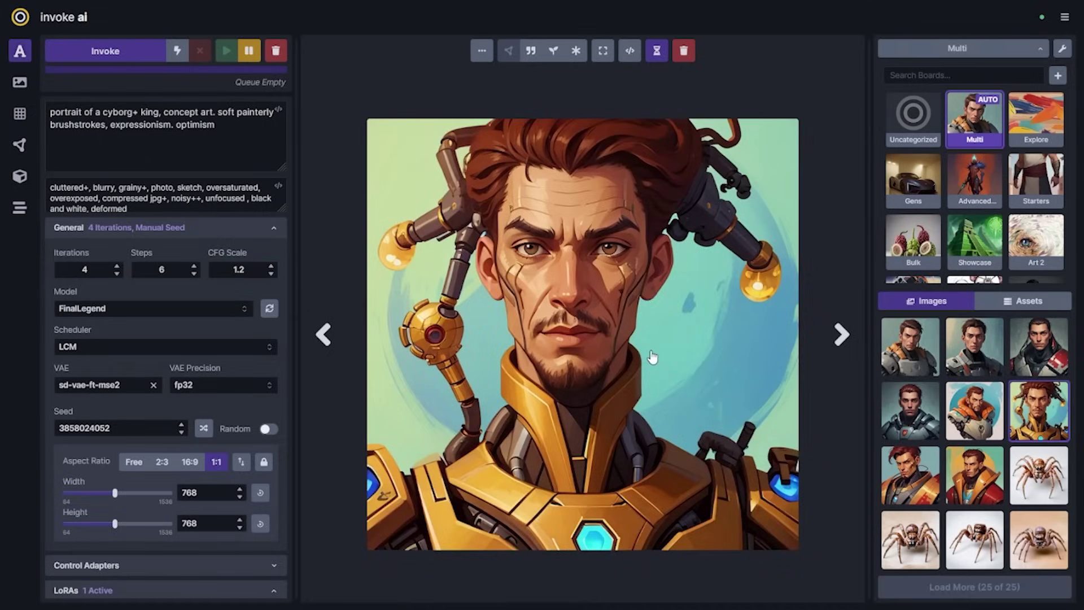
key(Left)
key(Right)
key(Right)
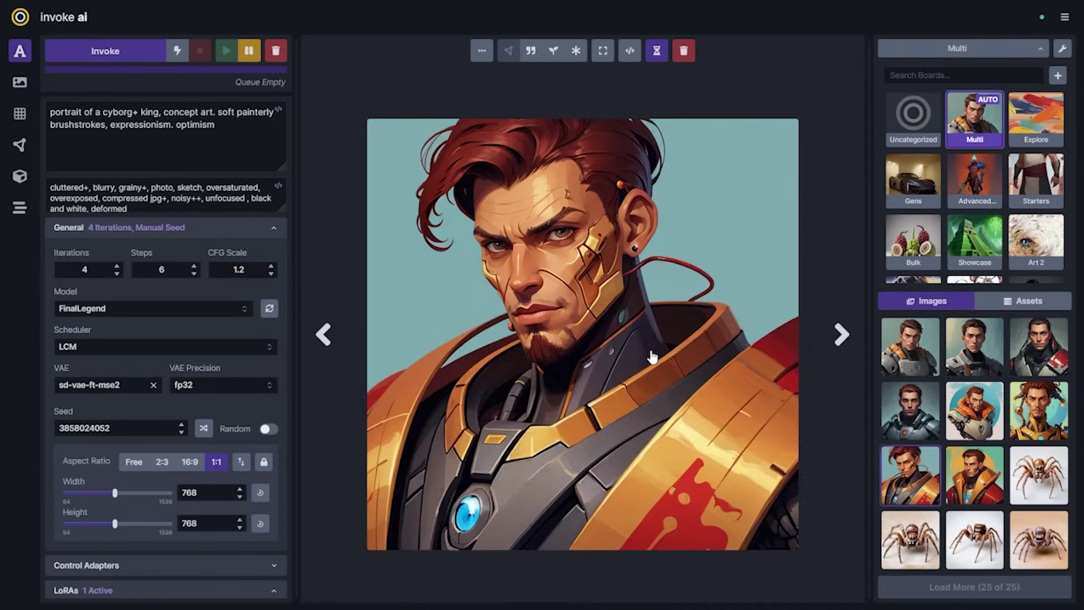
key(Right)
key(Left)
key(Up)
key(Left)
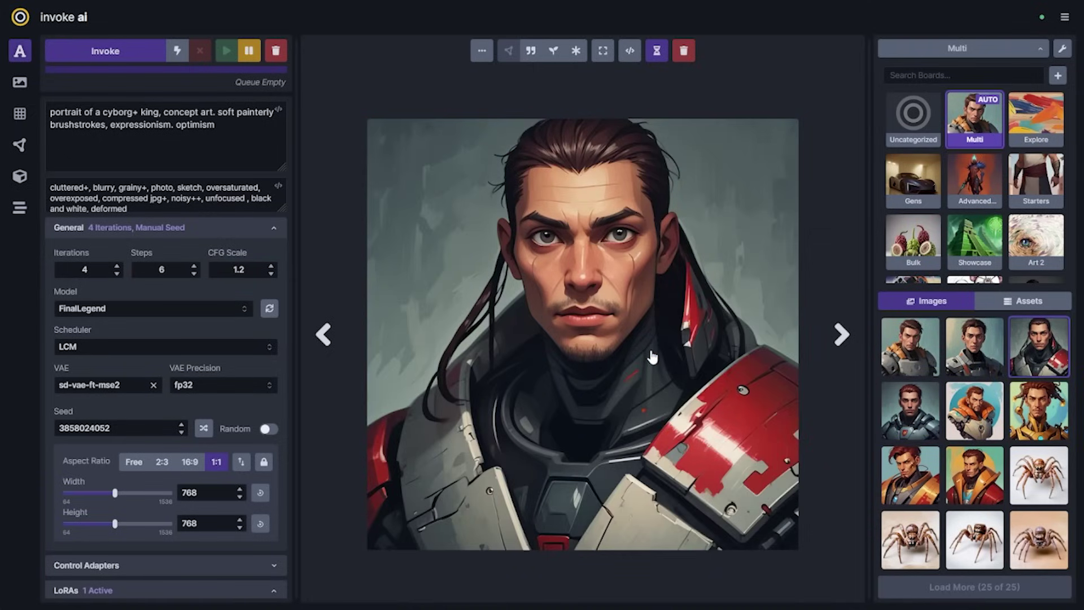
key(Left)
key(Left)
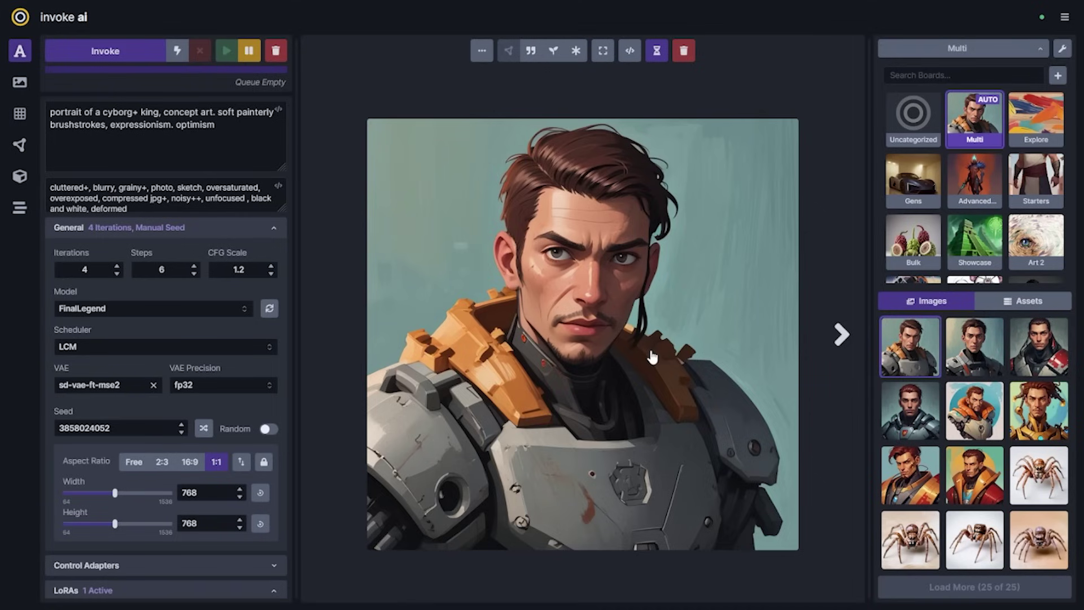
Set the CFG scale to 1.3 and generate another batch with the same seed
click(244, 269)
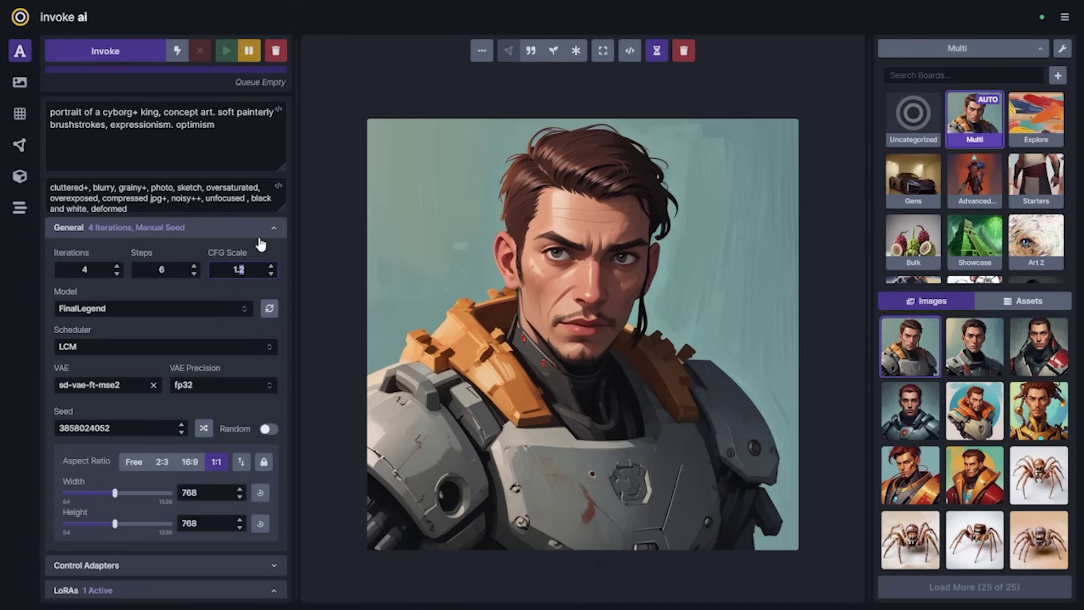
key(BackSpace)
key(BackSpace)
key(BackSpace)
text(3)
key(BackSpace)
text(1.3)
click(102, 57)
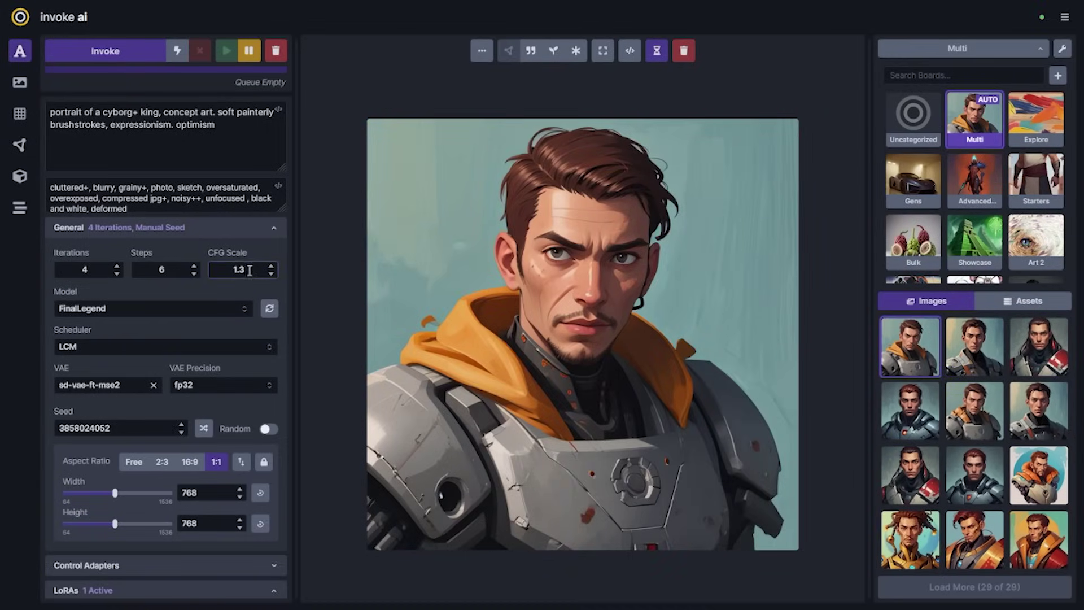
Set the CFG scale to 1.1 and generate another batch with the same seed
click(242, 270)
key(BackSpace)
text(1)
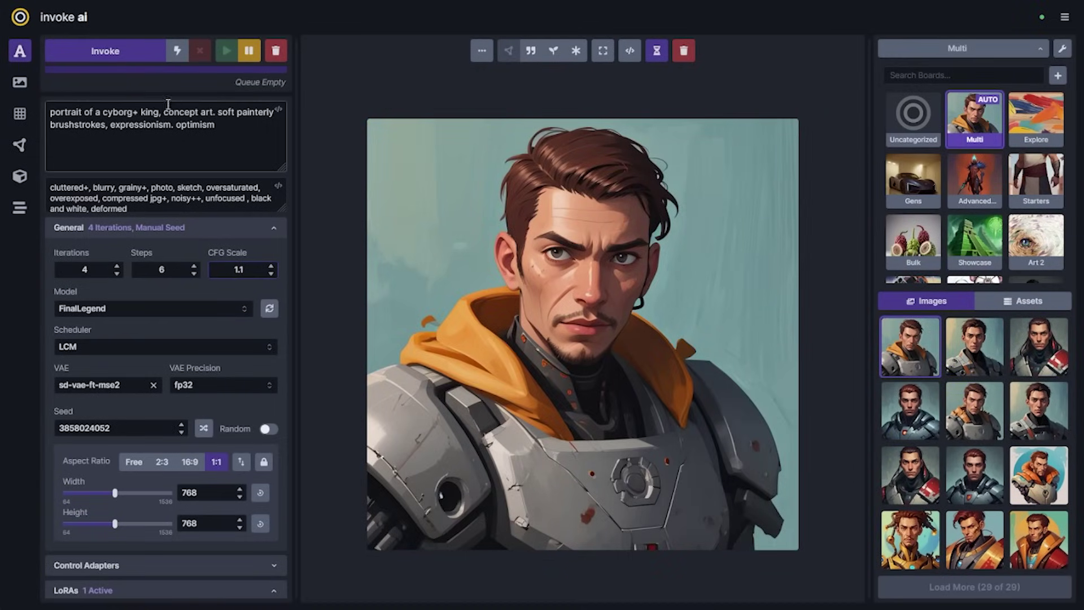
click(116, 52)
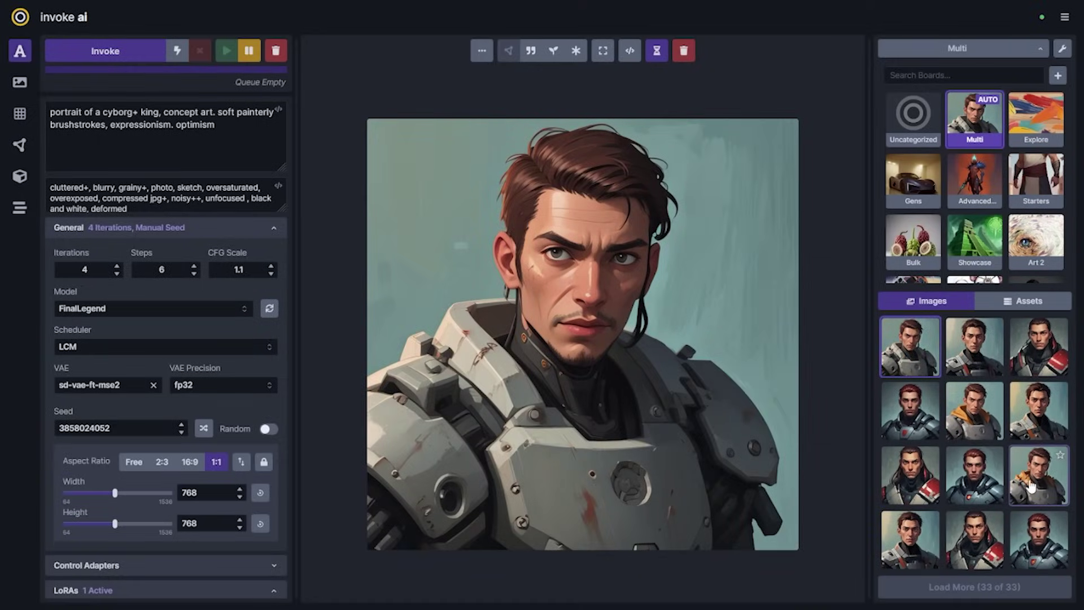
Compare matching portraits across the batches generated at CFG scales 1.1, 1.2 and 1.3
click(1030, 487)
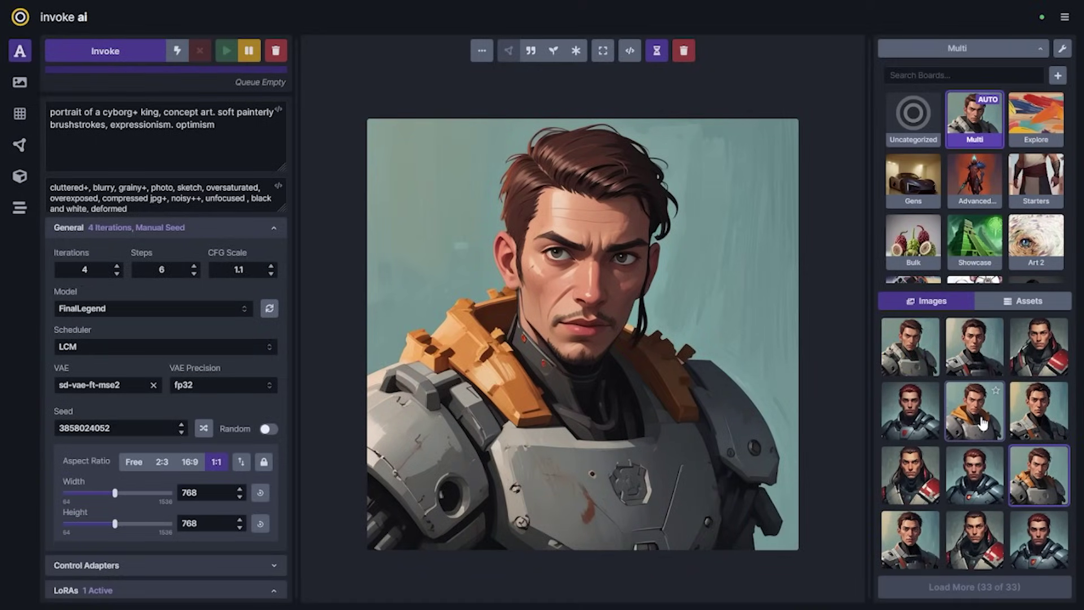
click(981, 422)
click(908, 359)
click(1035, 477)
click(910, 349)
click(973, 423)
click(1033, 479)
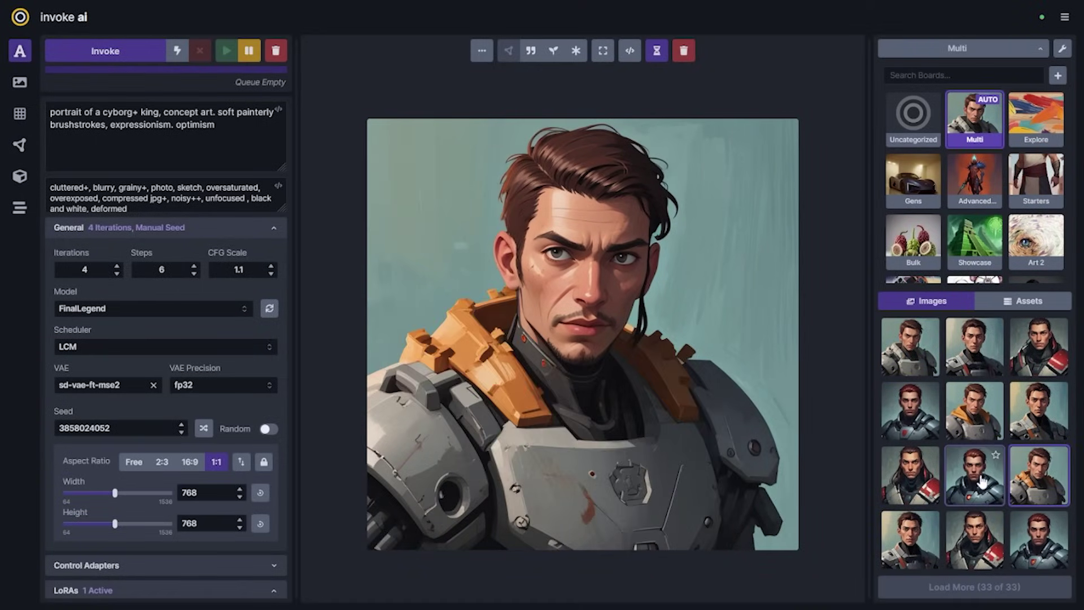
click(910, 411)
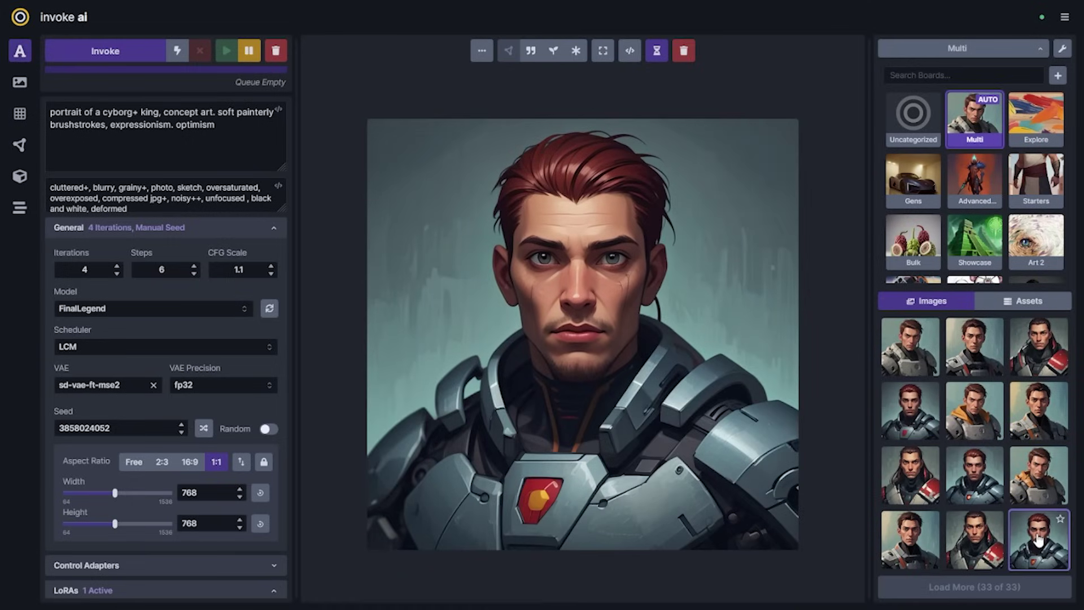
click(988, 497)
click(904, 435)
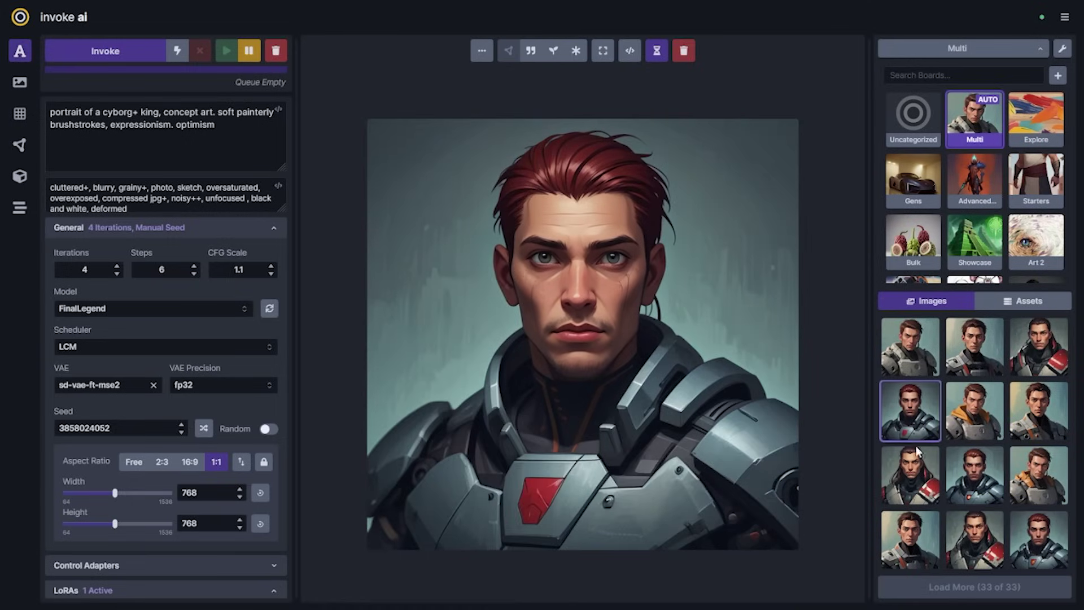
click(1049, 346)
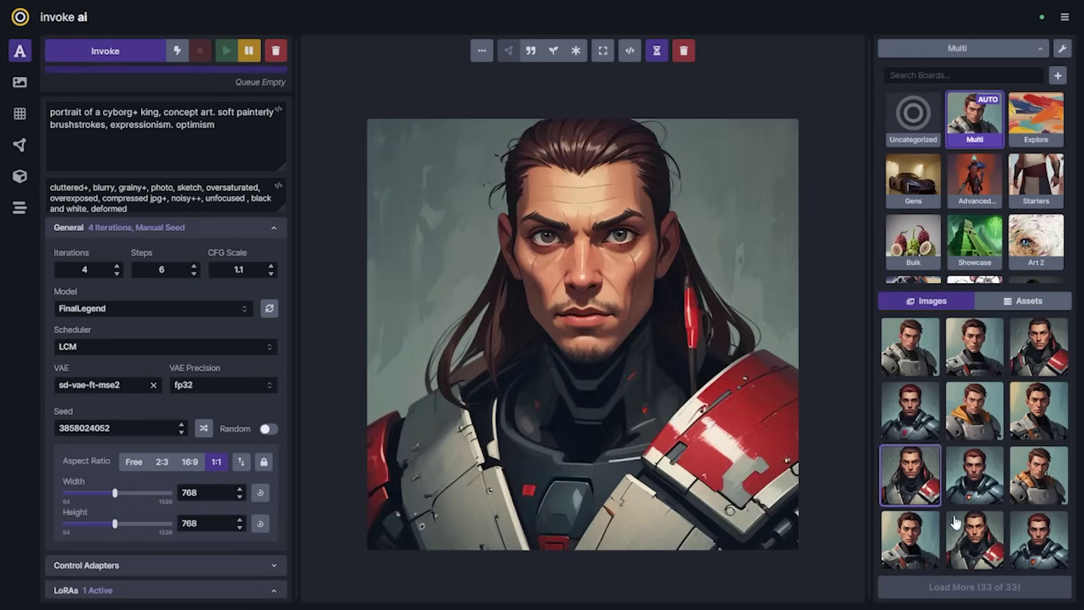
Generate two further batches of portraits, one at CFG scale 1.6 and one at 1.8
click(244, 270)
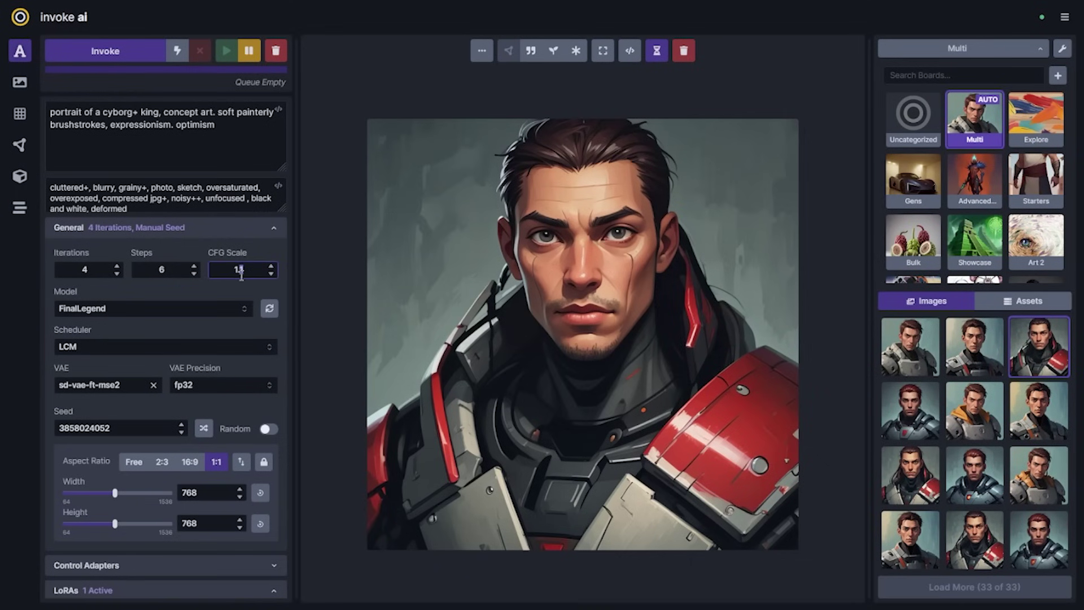
click(105, 51)
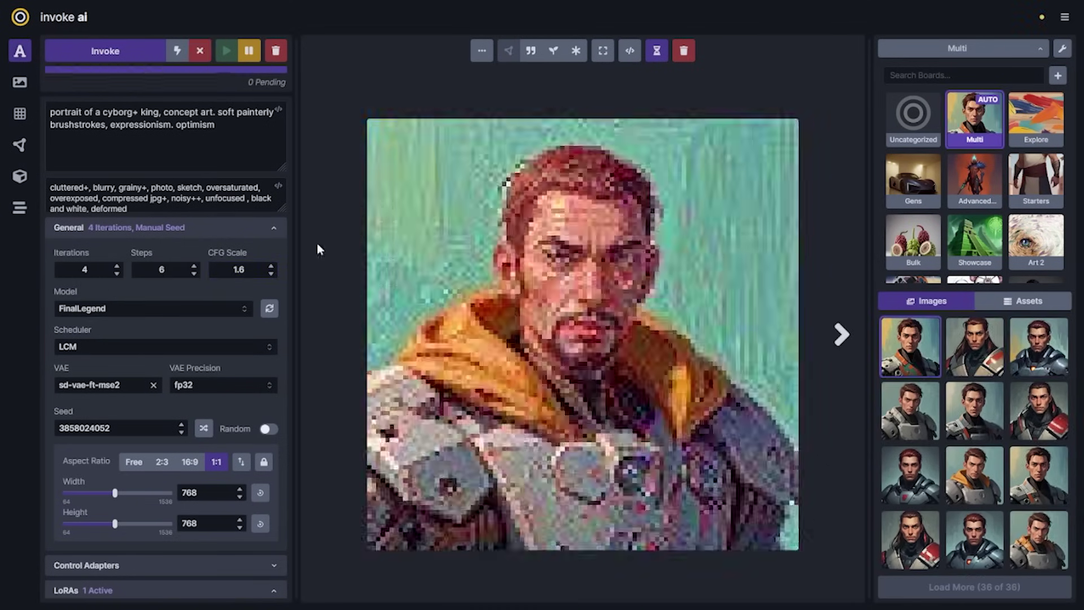
drag(248, 271, 214, 274)
text(1.8)
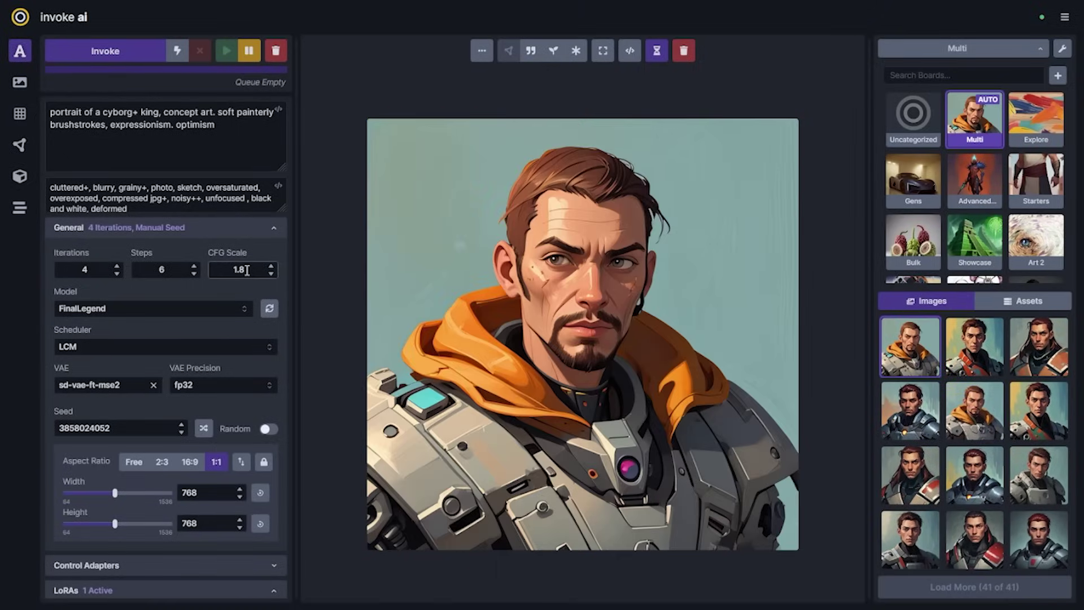
Generate one batch of portraits at CFG scale 2.5 and another at 3.2
drag(247, 270, 228, 270)
text(2.5)
click(107, 51)
text(3.2)
click(113, 52)
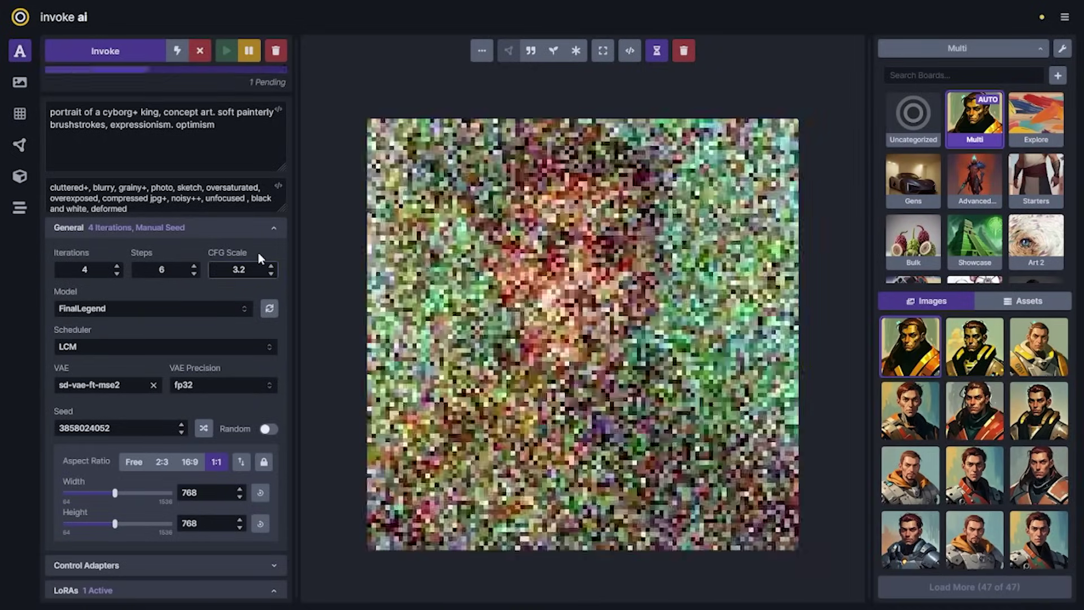
Browse the gallery to compare how the portraits change from lower to higher CFG scales
scroll(937, 395, down, 2)
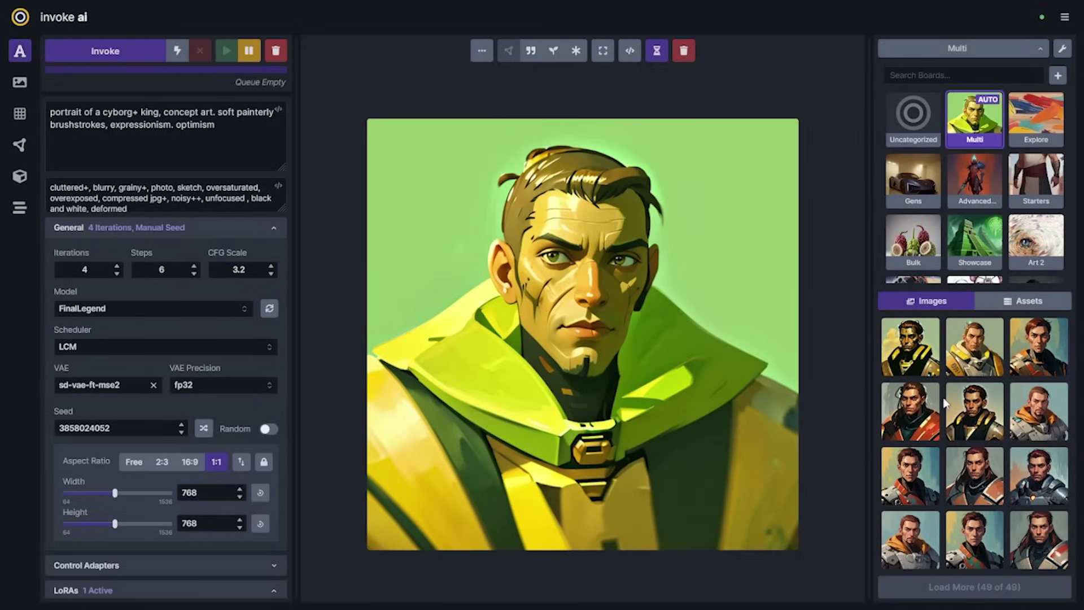
scroll(946, 402, down, 3)
scroll(980, 460, down, 3)
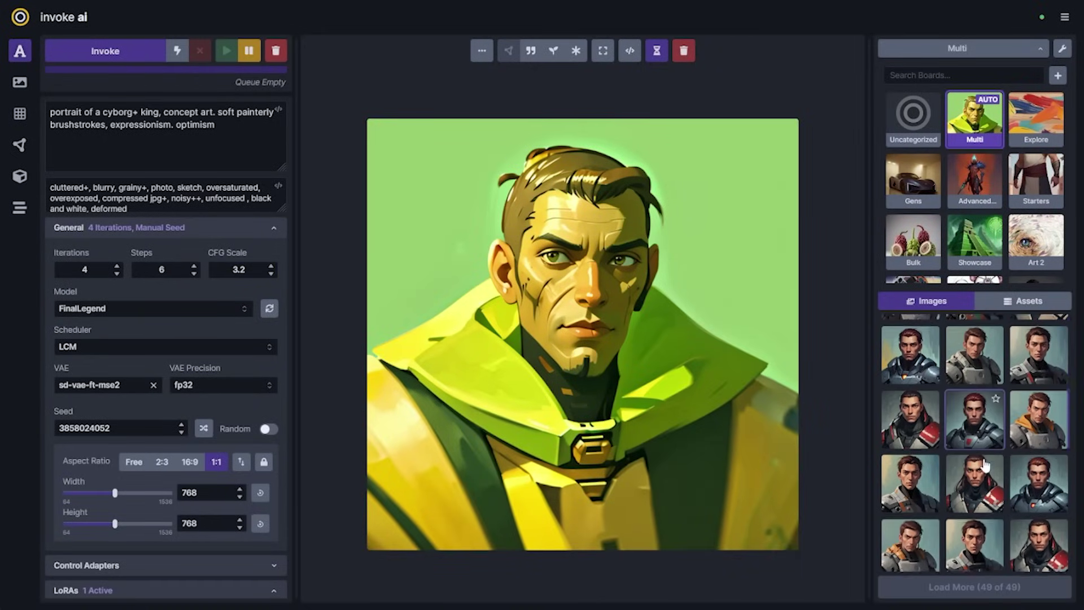
scroll(1023, 505, up, 3)
click(938, 421)
key(Left)
key(Left)
key(Left)
key(Left)
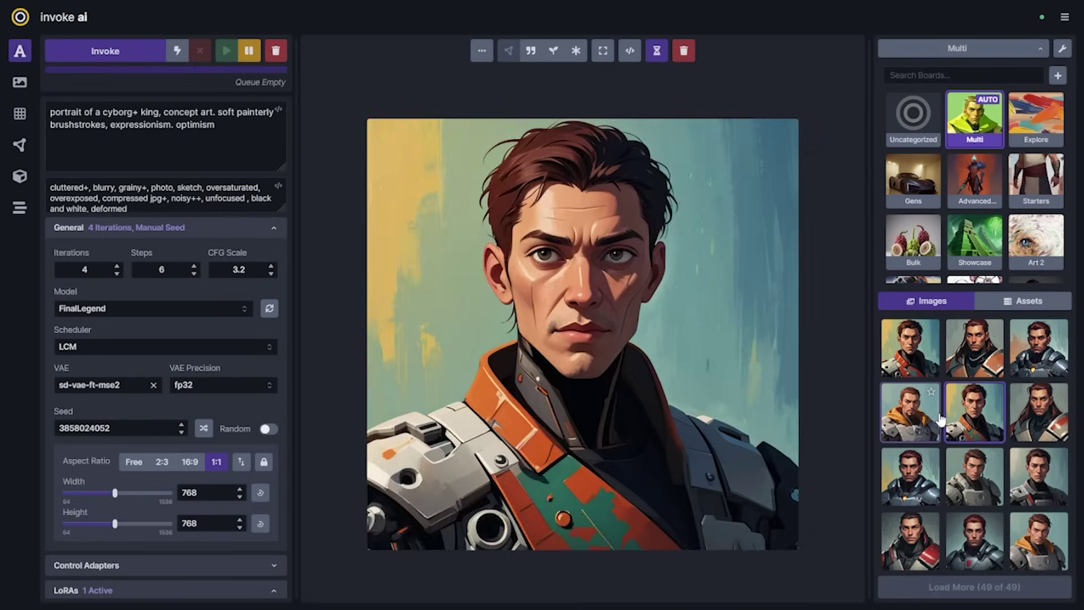
scroll(941, 423, up, 1)
key(Left)
key(Left)
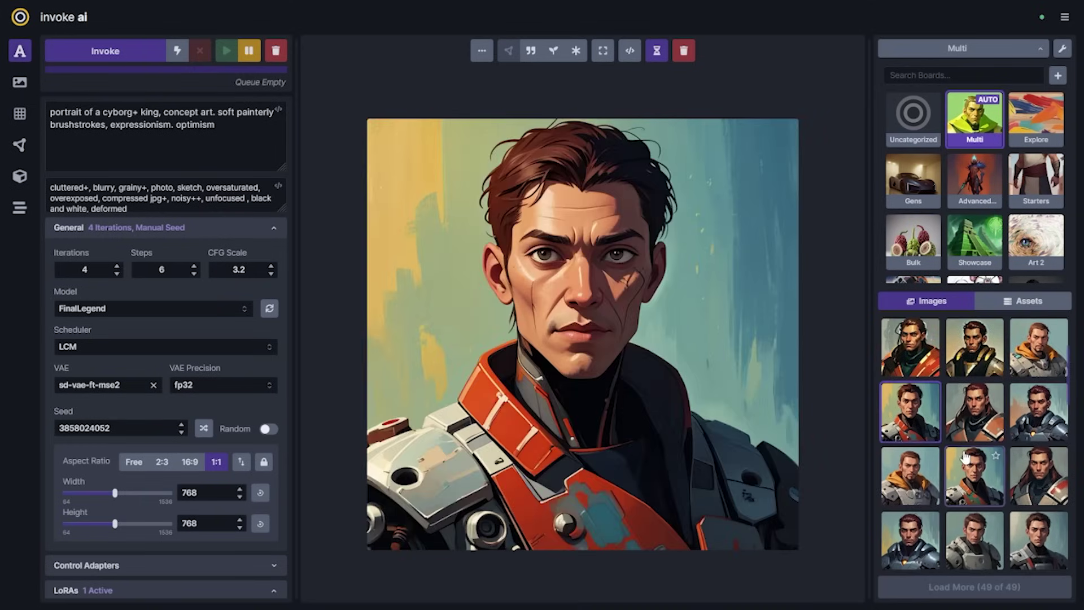
key(Left)
key(Left)
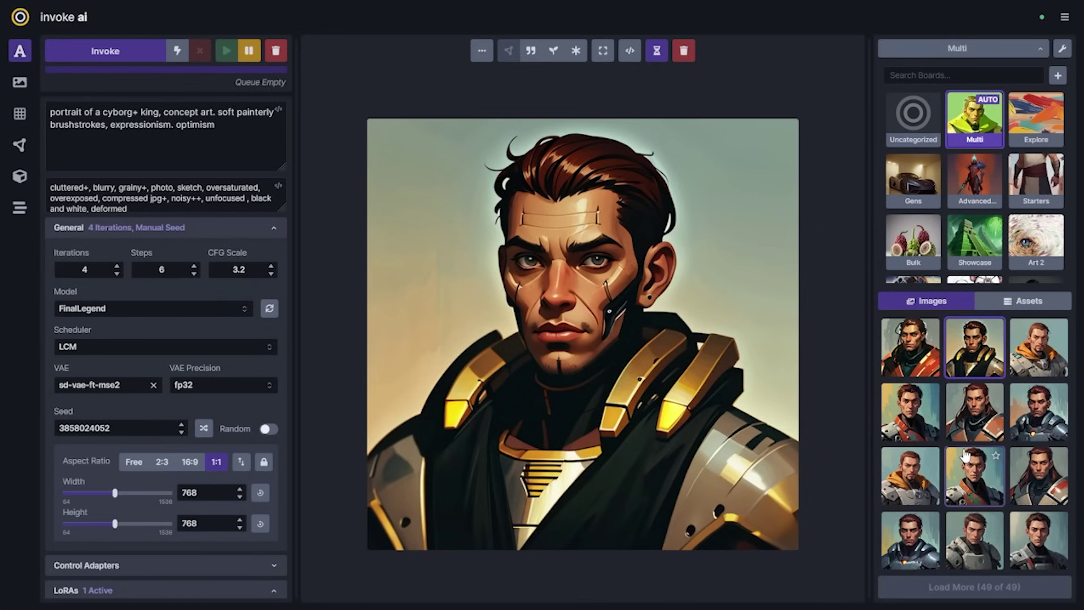
key(Left)
key(Right)
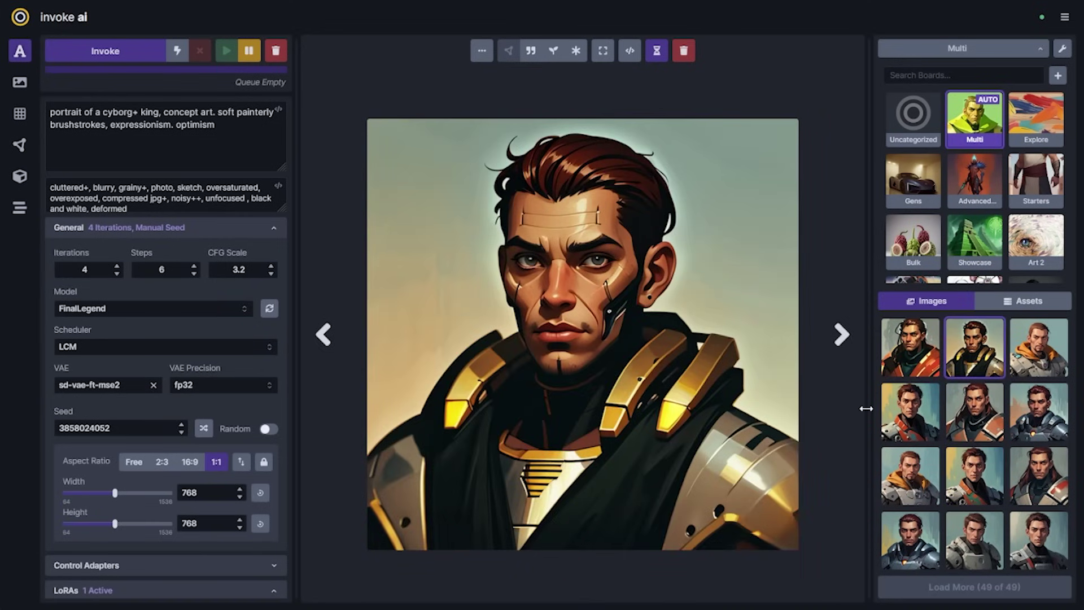
key(Left)
click(961, 415)
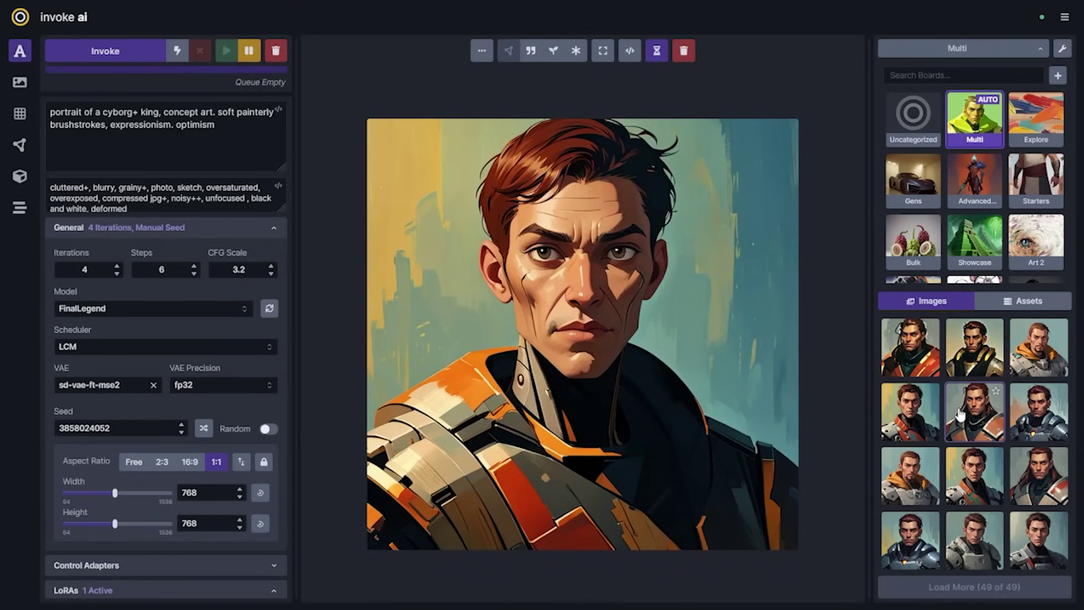
Compare the high-CFG portraits with the earlier low-CFG batches further down the Multi board's gallery
key(Right)
key(Right)
key(Down)
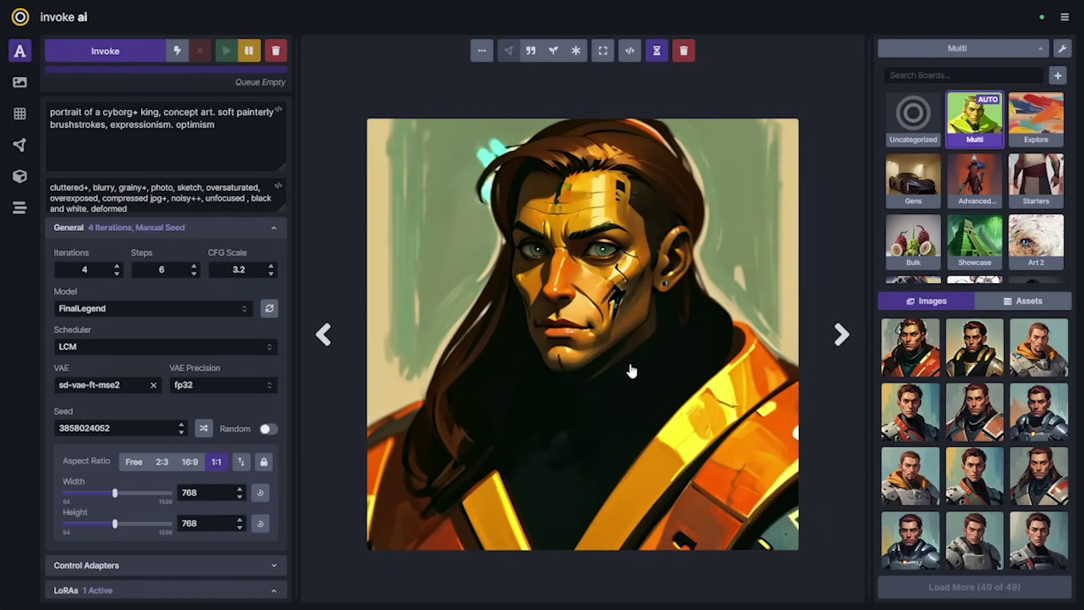
key(Left)
key(Left)
scroll(928, 454, down, 2)
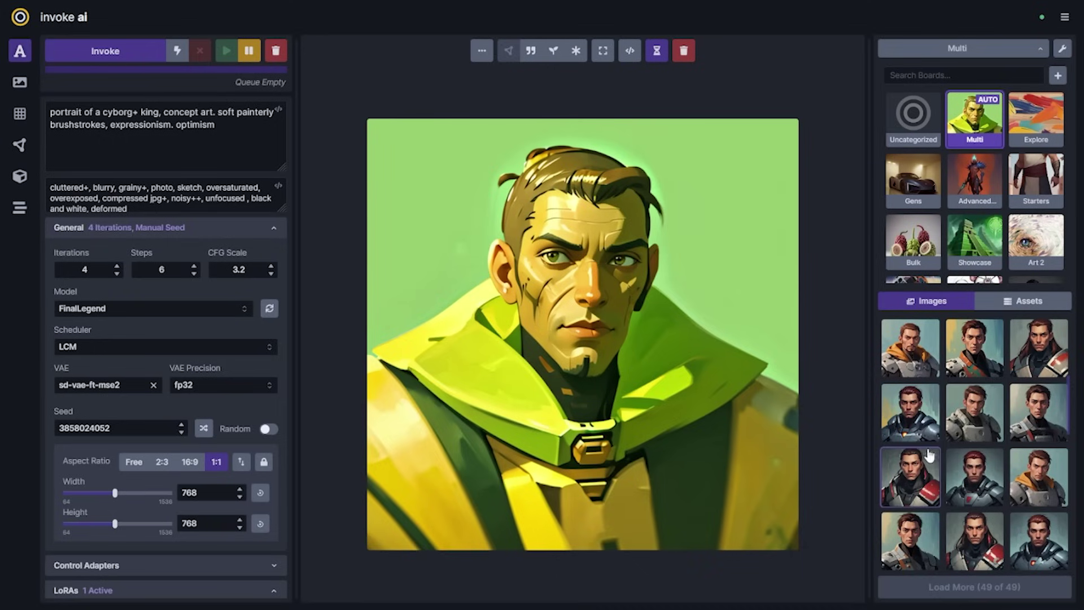
scroll(961, 437, down, 1)
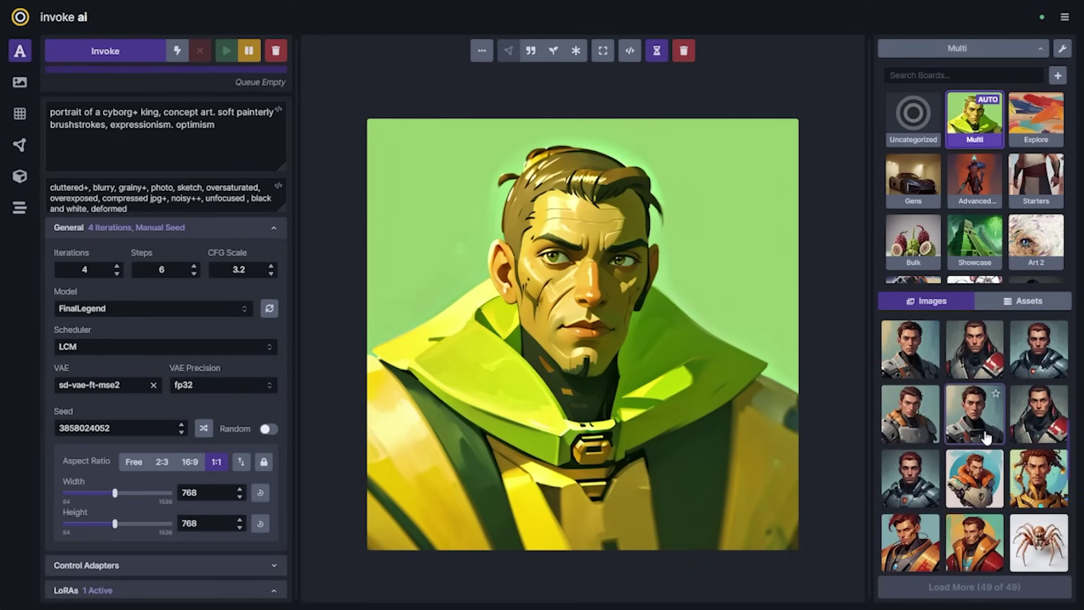
click(982, 443)
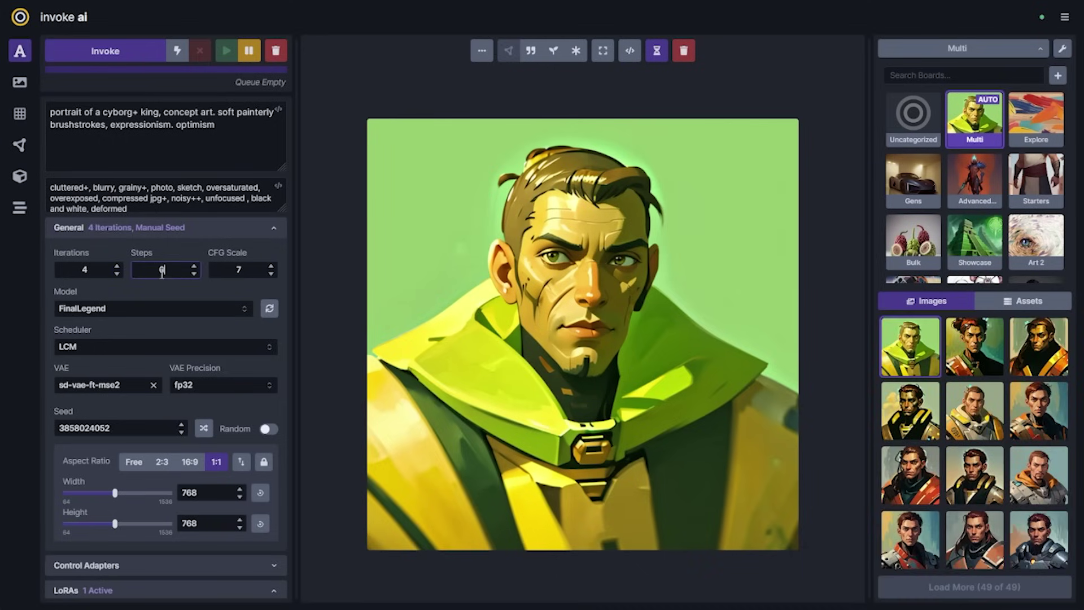
Replace the LCM setup with standard settings: CFG scale 7, 40 steps, the Euler Ancestral scheduler and no LCM LoRA
drag(168, 270, 128, 271)
text(40)
click(144, 346)
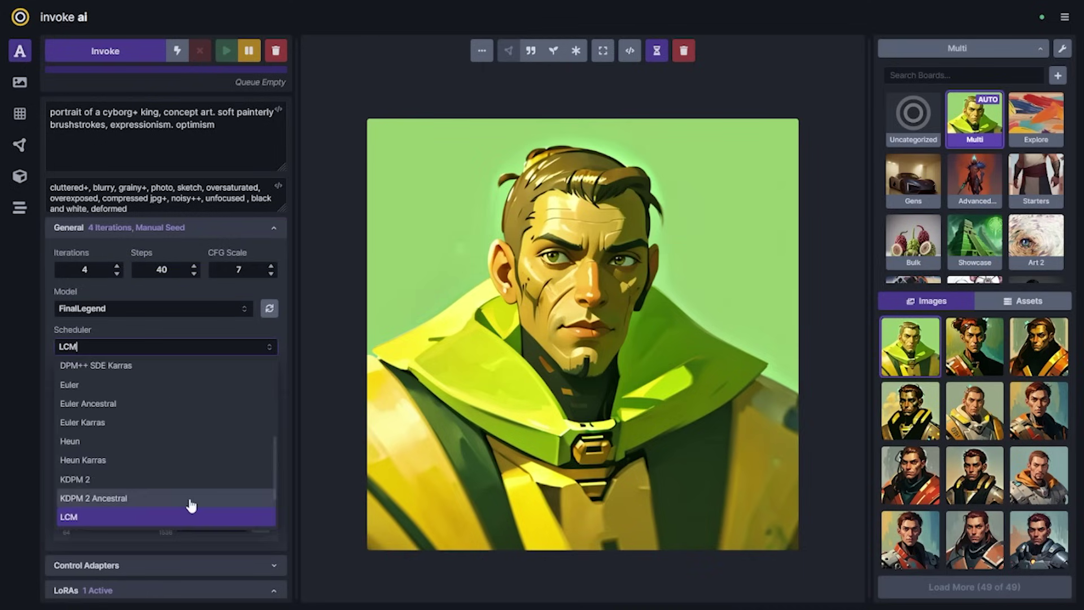
scroll(121, 483, down, 1)
scroll(128, 495, up, 5)
click(128, 518)
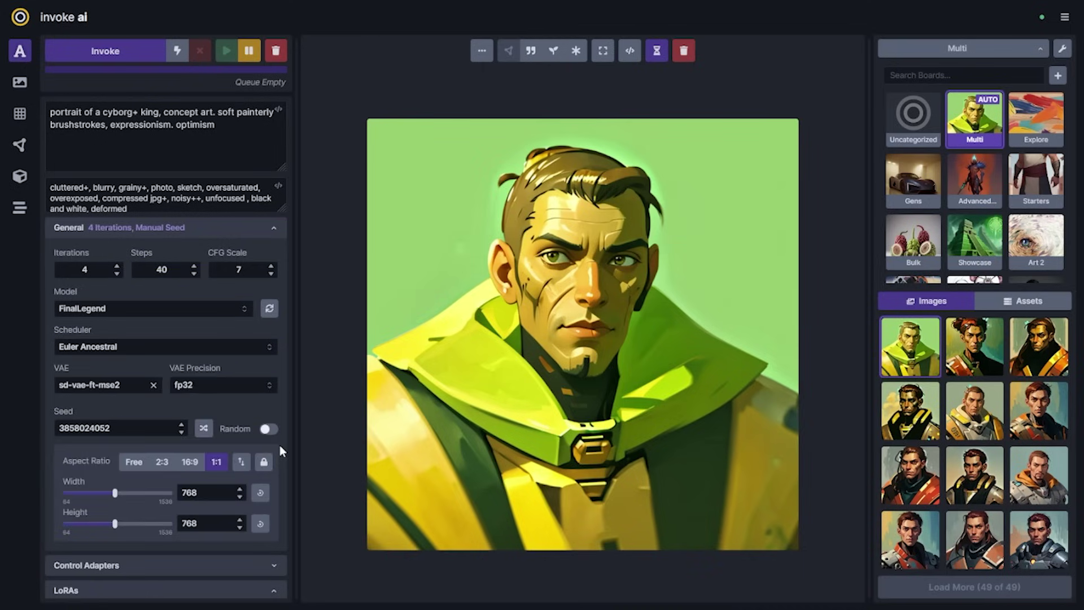
scroll(281, 449, down, 2)
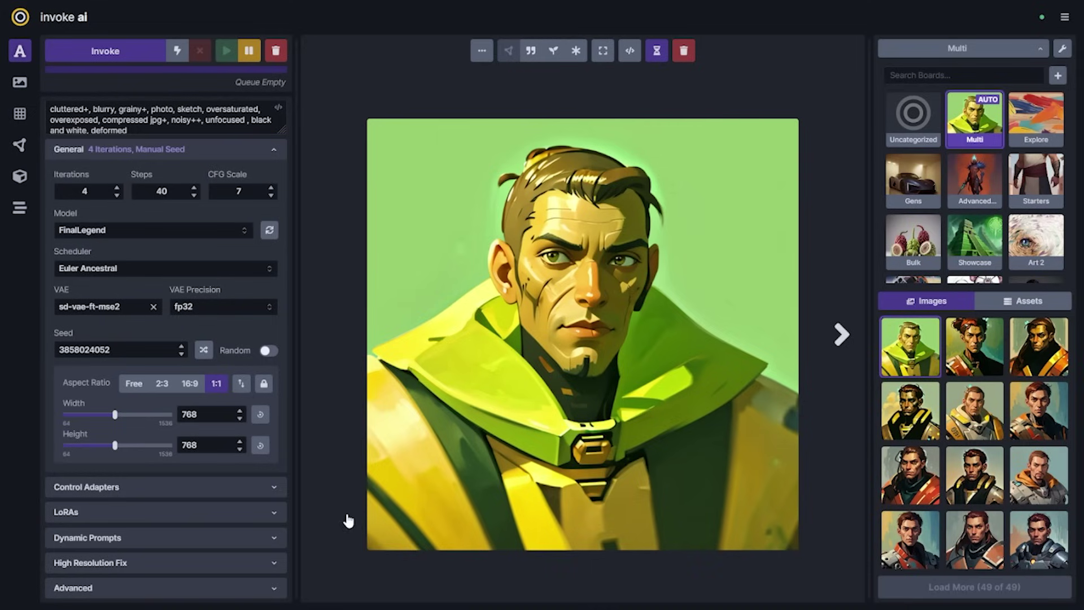
Enable the High Resolution Fix and enlarge the square output to 1280 × 1280
click(268, 563)
scroll(262, 562, down, 2)
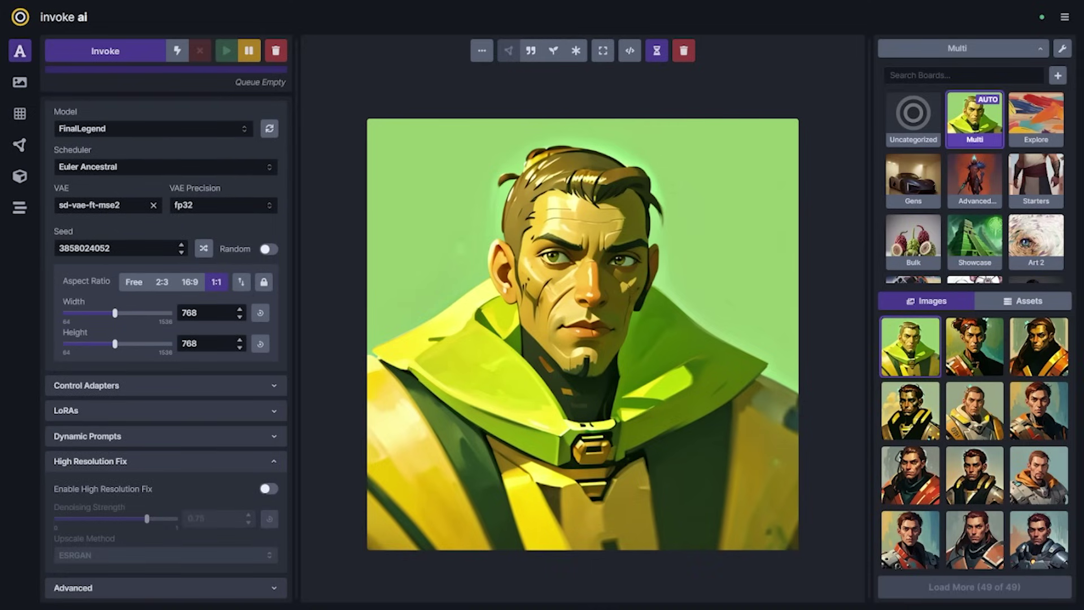
mouse_move(210, 497)
click(267, 490)
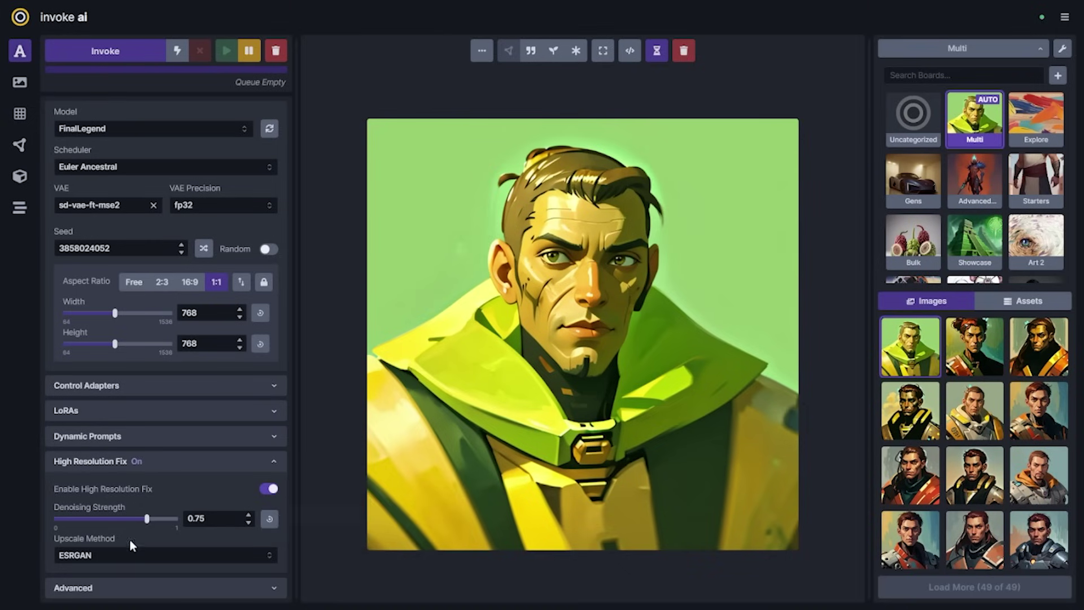
mouse_move(216, 497)
drag(128, 315, 154, 319)
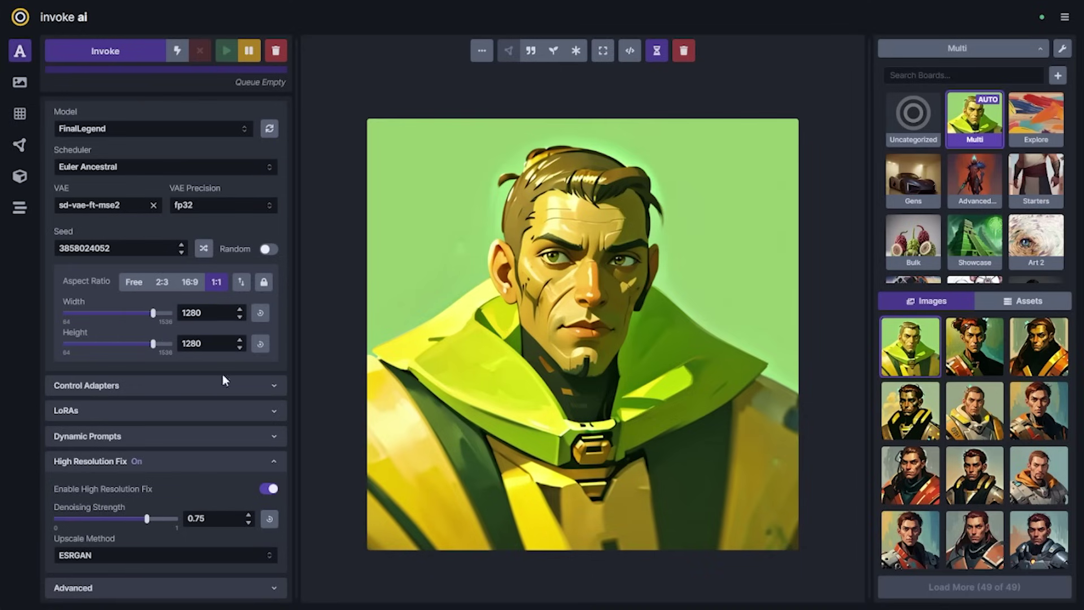
Review the available upscale methods for the High Resolution Fix, keeping ESRGAN
scroll(157, 398, up, 2)
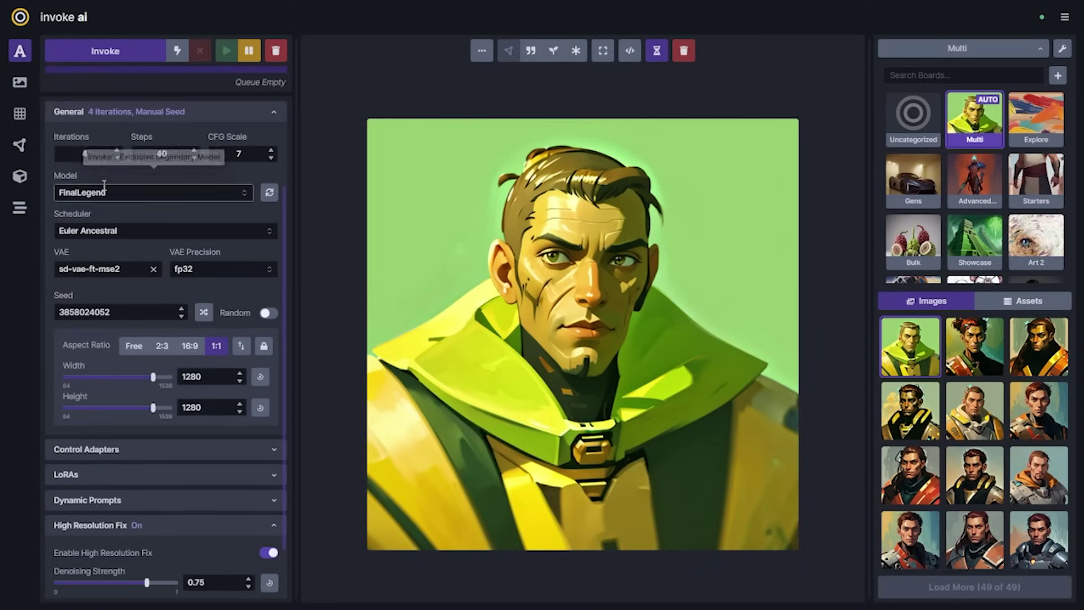
scroll(125, 365, down, 2)
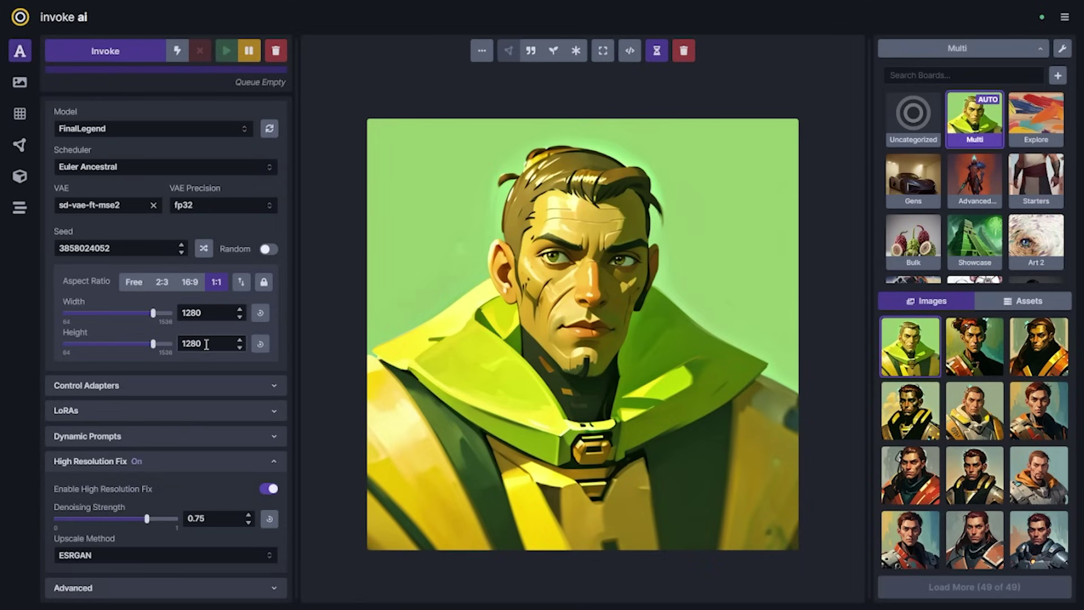
click(81, 555)
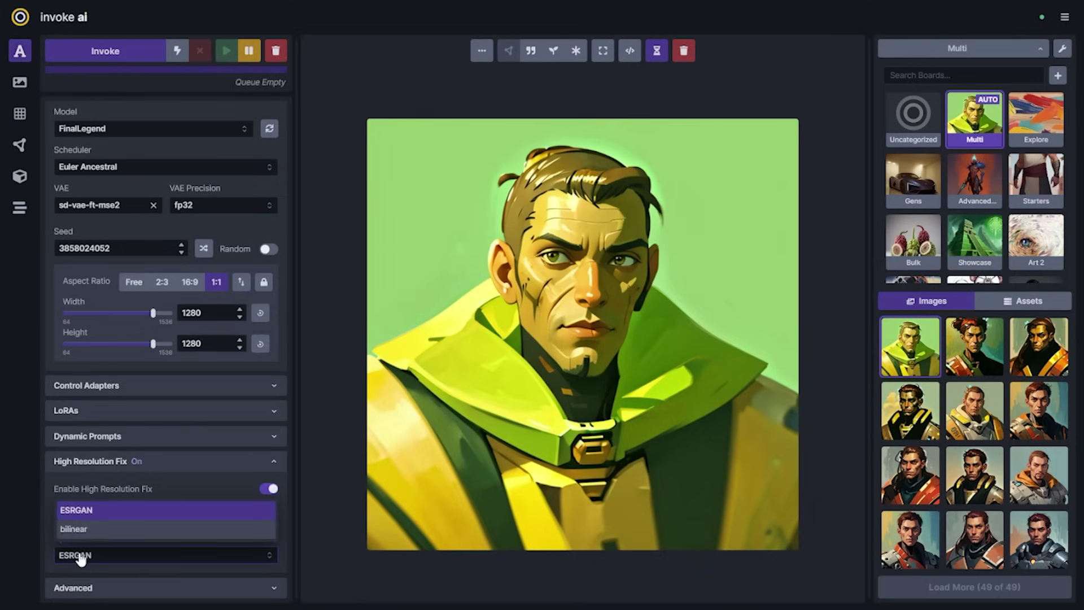
click(82, 552)
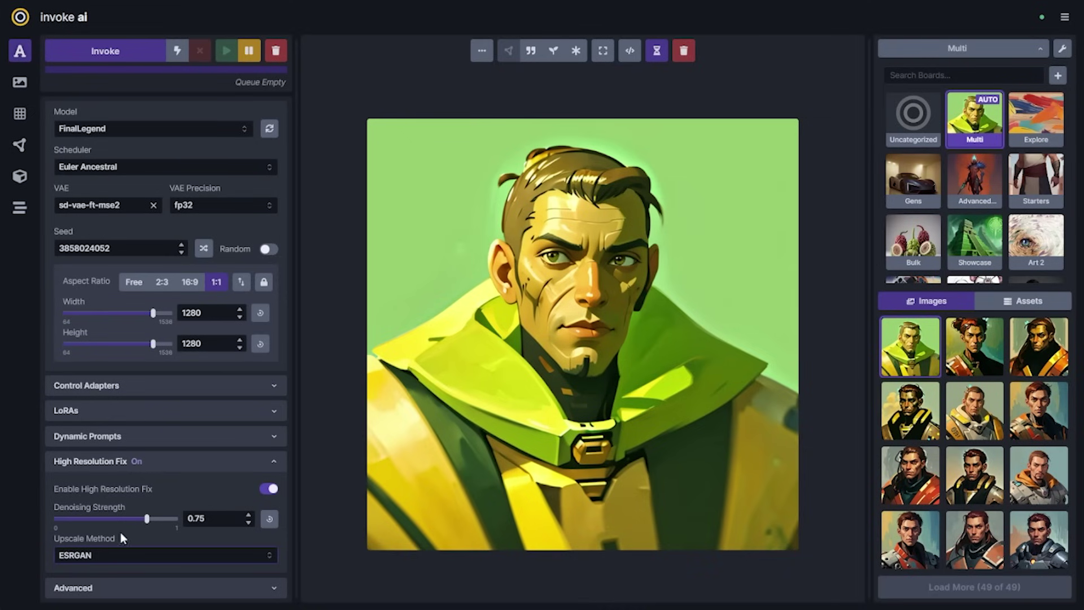
Generate a batch of four cyborg king portraits with the Euler Ancestral and High Resolution Fix settings
scroll(121, 541, up, 4)
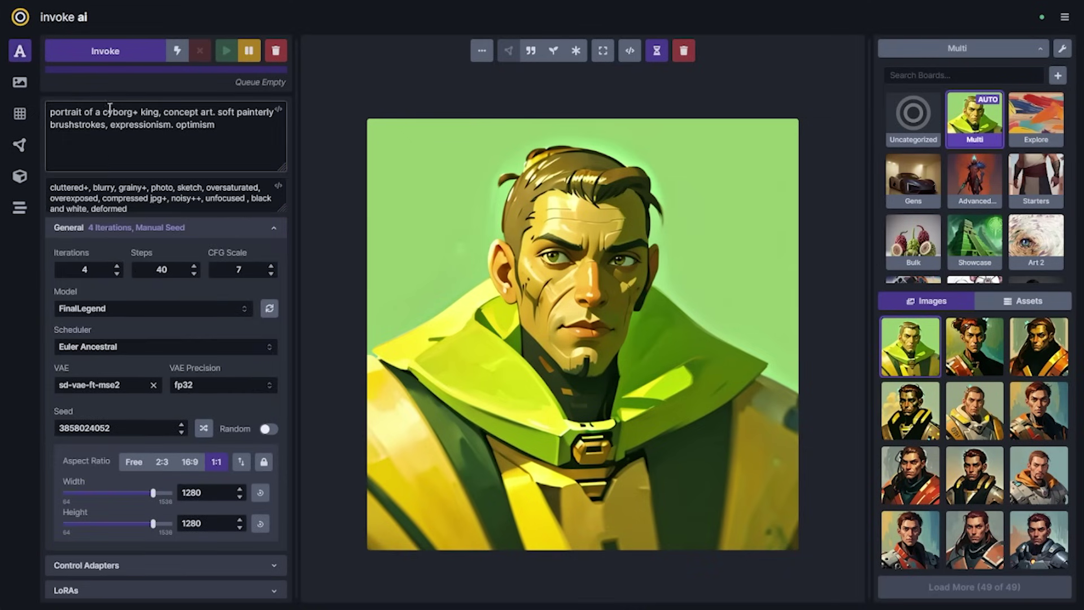
scroll(91, 512, down, 3)
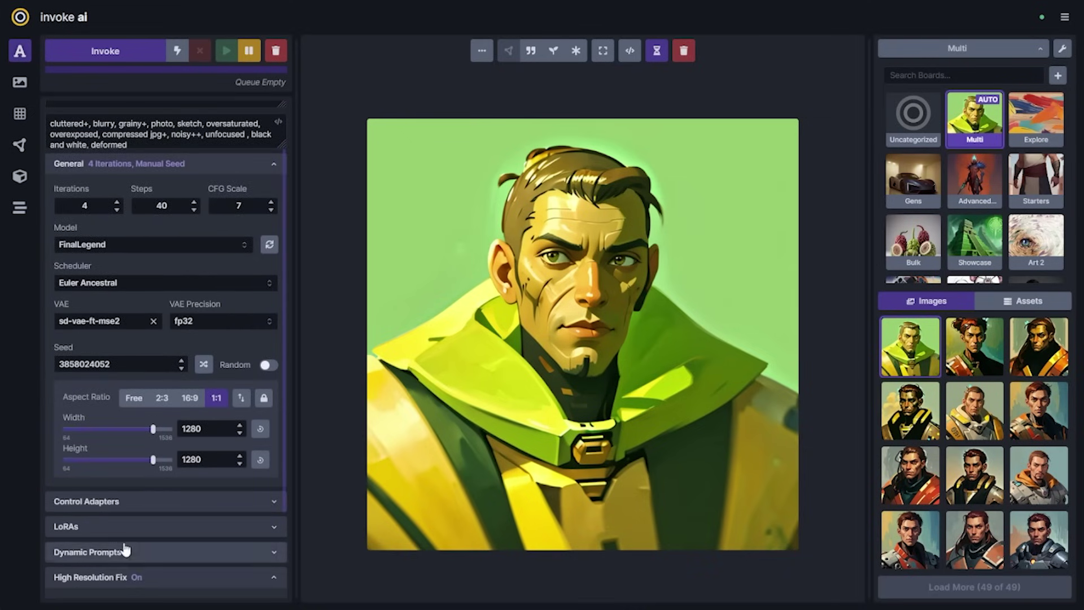
scroll(126, 549, up, 3)
click(107, 50)
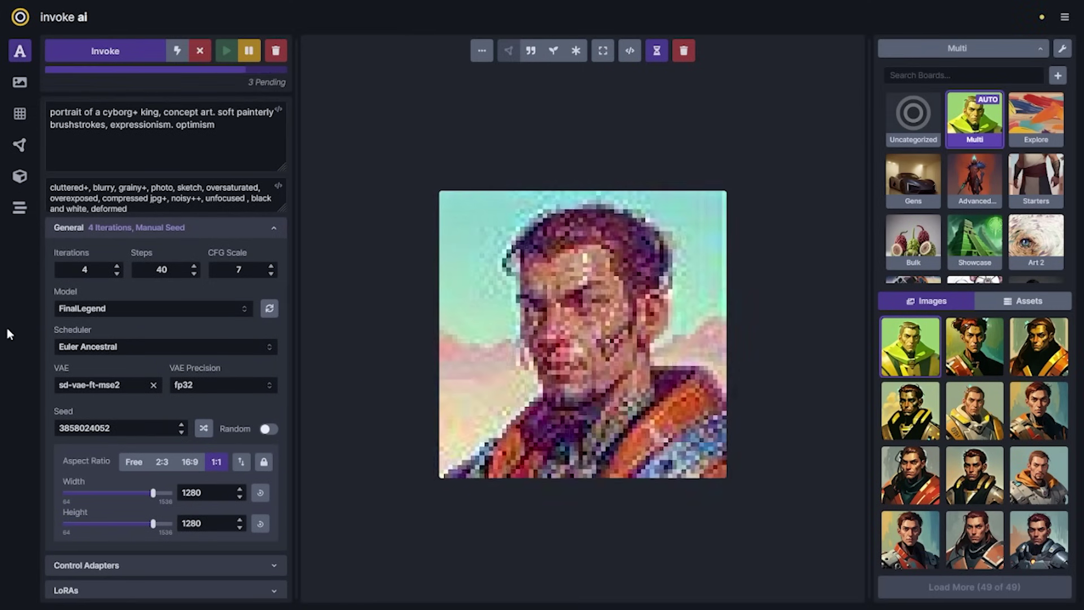
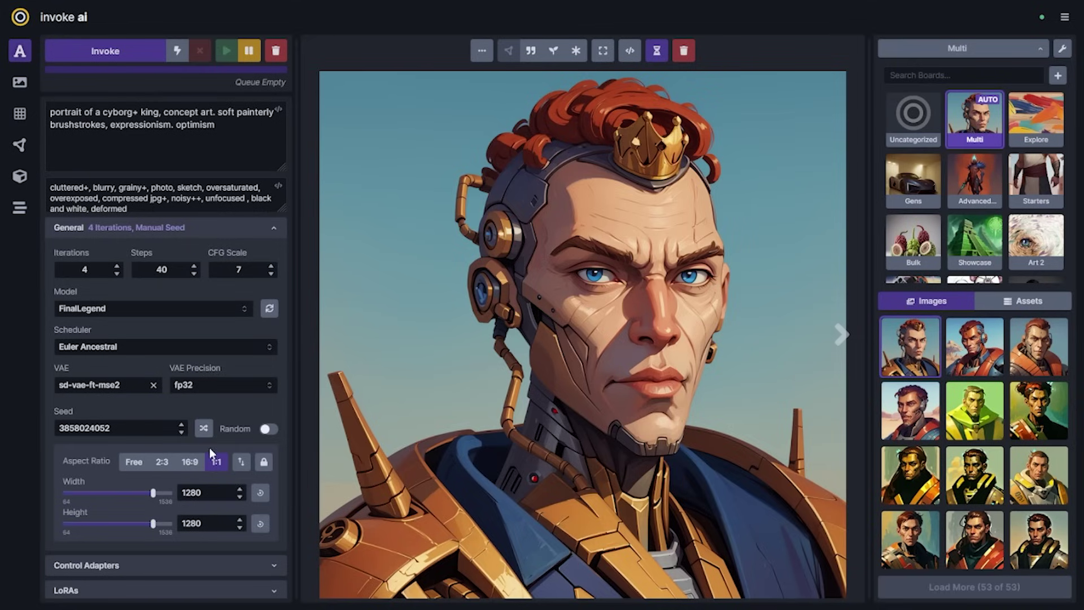
Add one ControlNet and one T2I Adapter to the control adapters
scroll(212, 454, down, 2)
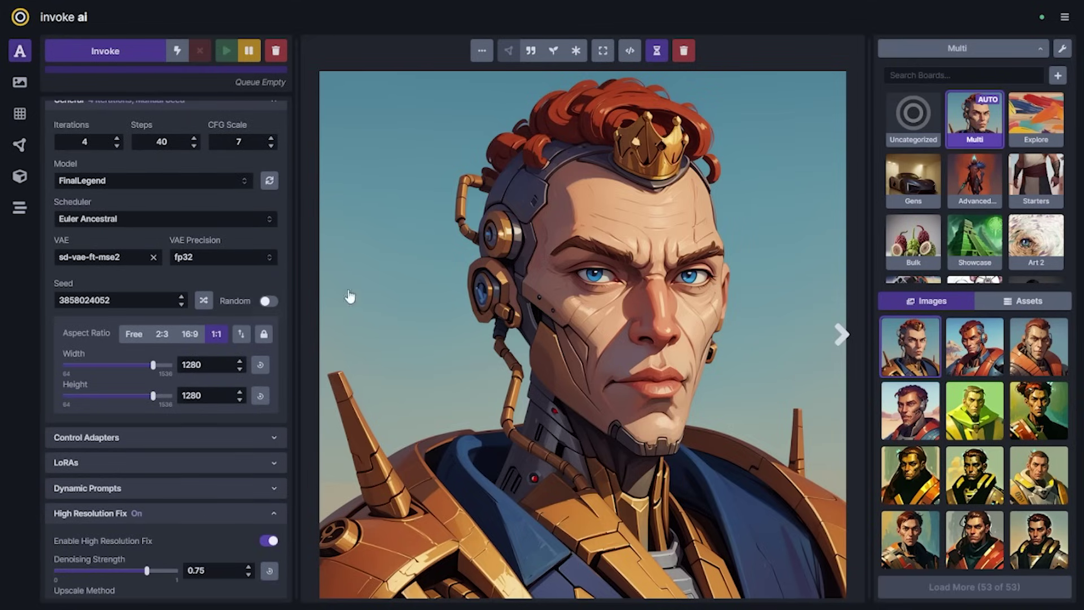
scroll(273, 371, up, 2)
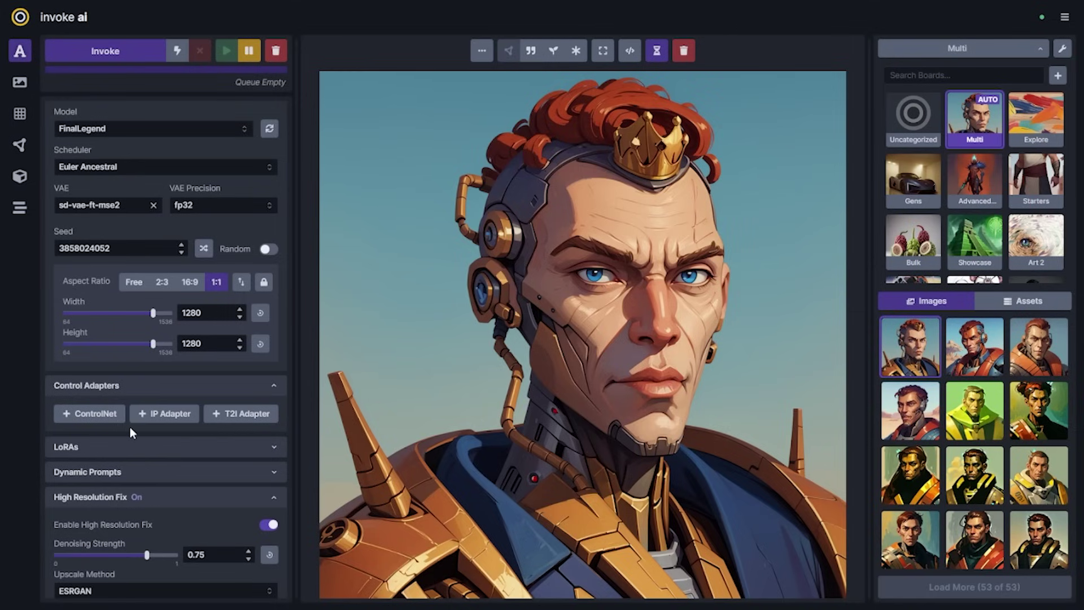
click(89, 414)
click(240, 414)
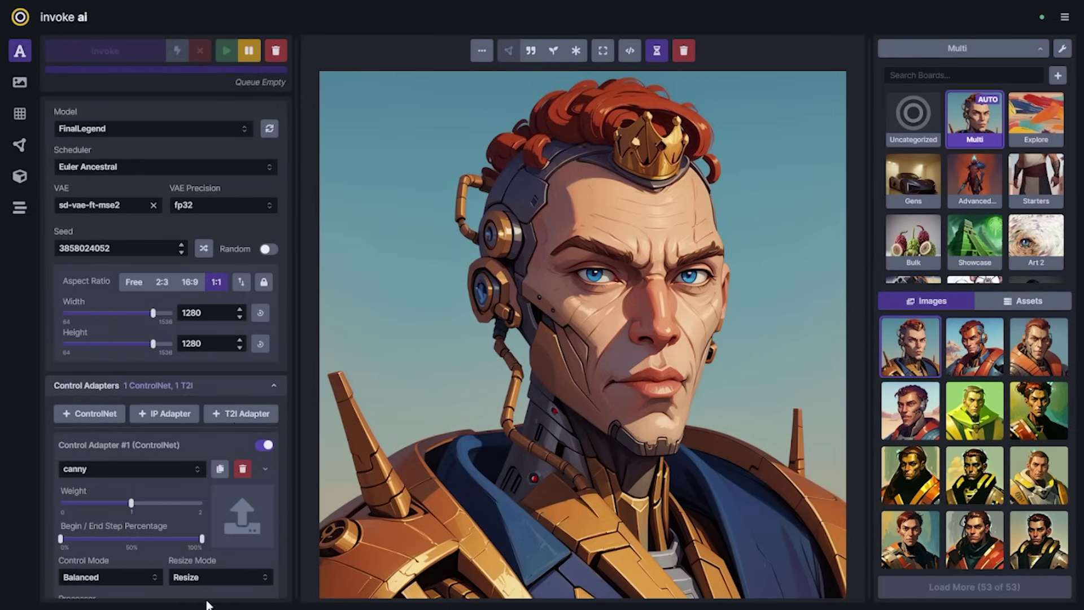
Set the T2I Adapter's model to t2iadapter_color_sd14v1
scroll(199, 452, down, 3)
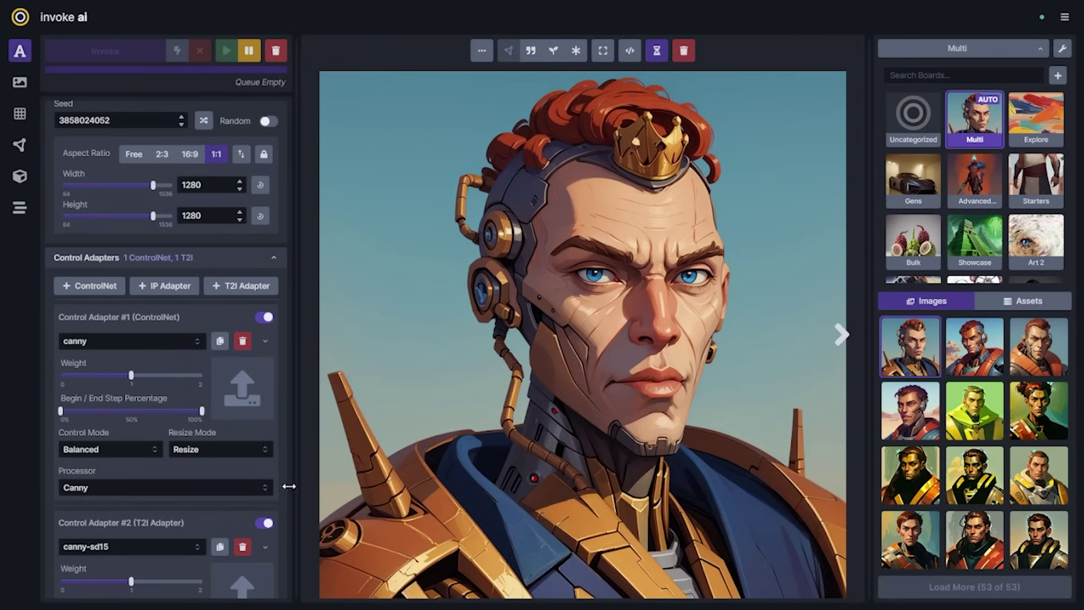
click(199, 546)
click(157, 453)
scroll(165, 480, down, 1)
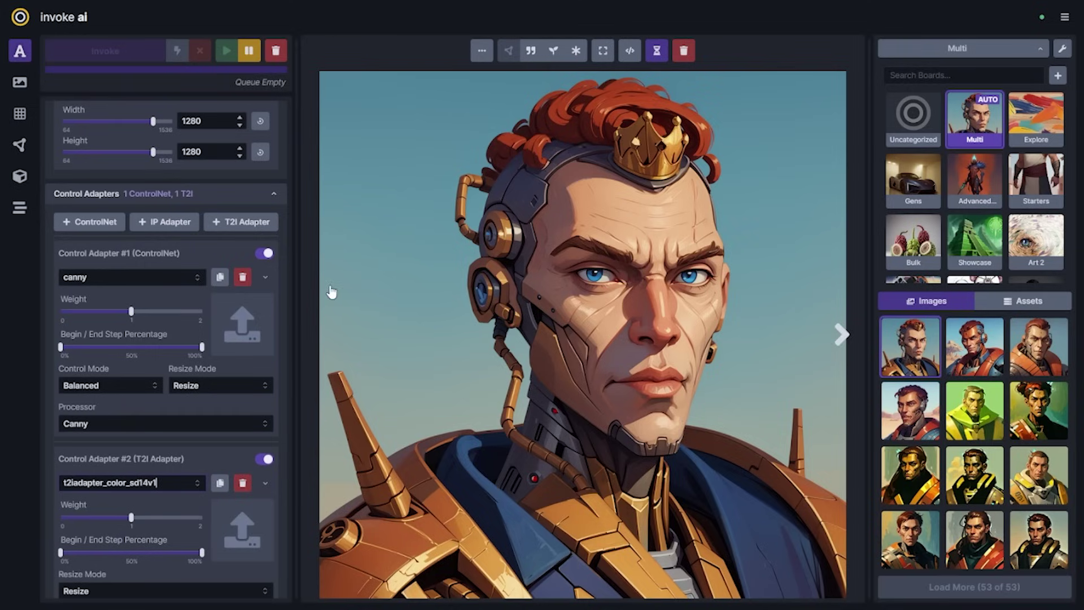
Use the current crowned portrait as the canny ControlNet image, with low threshold 217 and high threshold 253
drag(558, 328, 259, 322)
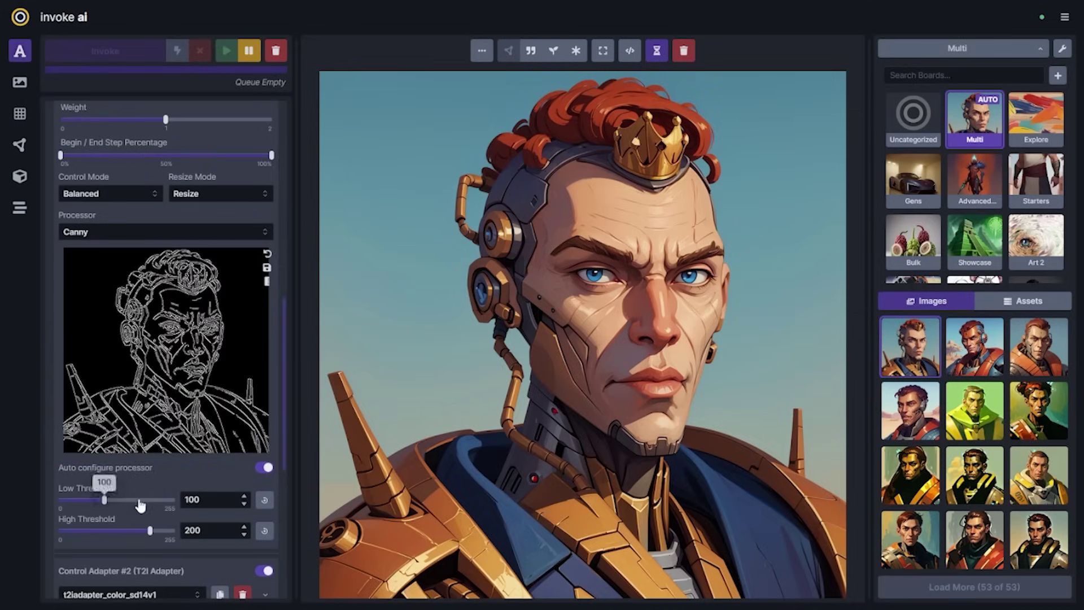
click(142, 500)
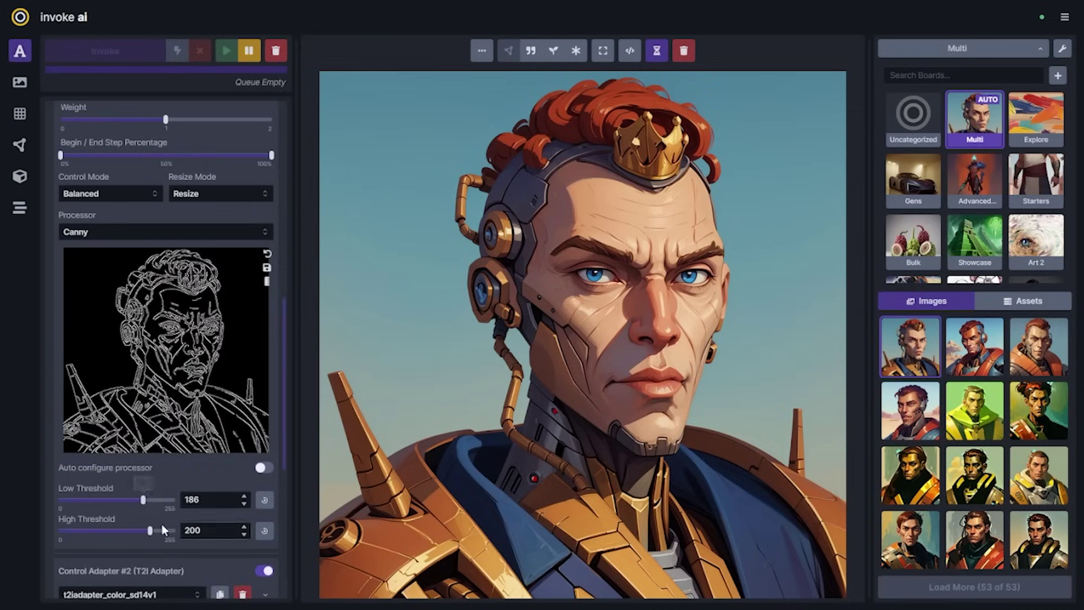
click(173, 531)
drag(143, 500, 158, 500)
scroll(254, 327, up, 2)
click(265, 213)
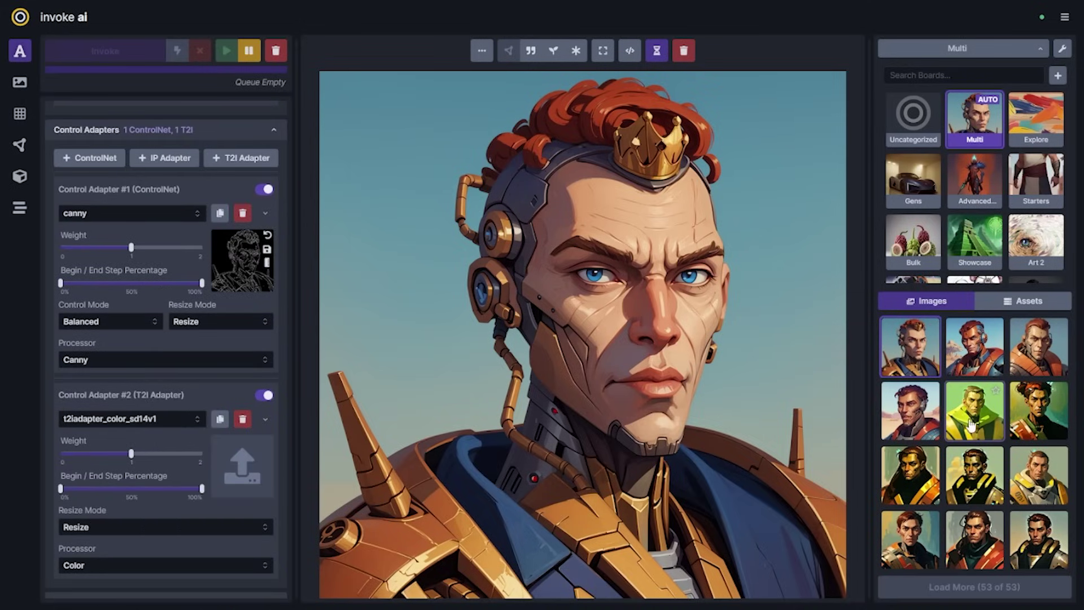
Assign the bright green portrait from the gallery as the color T2I Adapter's image
drag(972, 423, 247, 472)
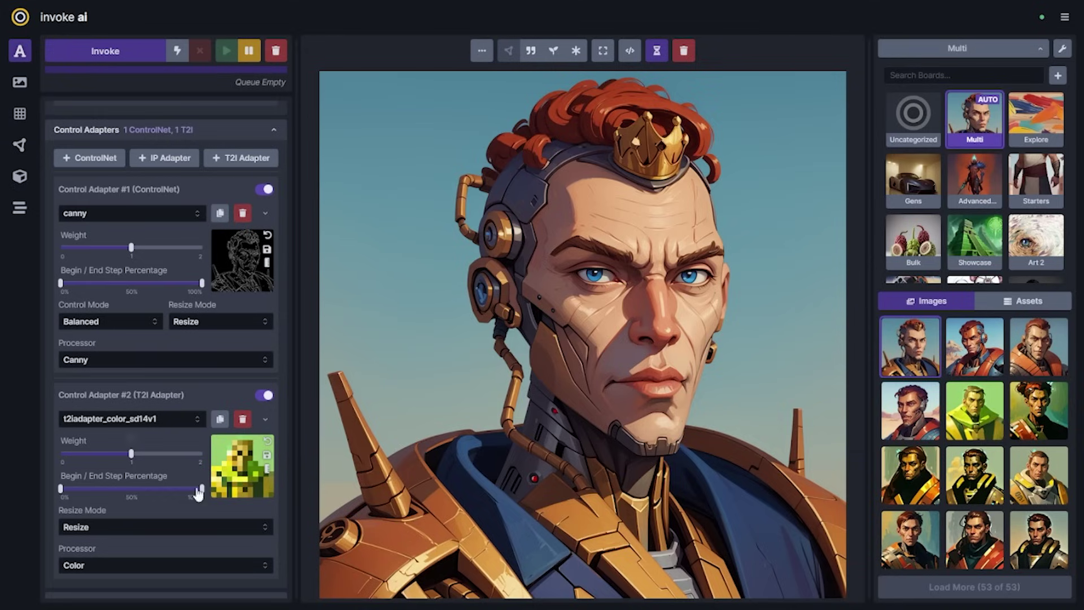
scroll(195, 444, down, 3)
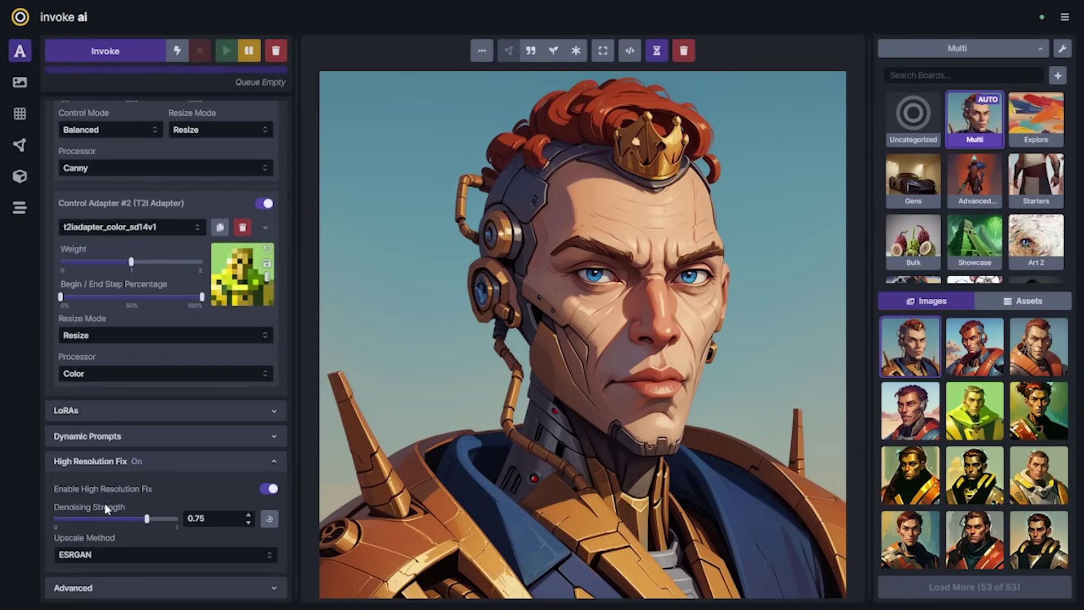
scroll(158, 500, up, 6)
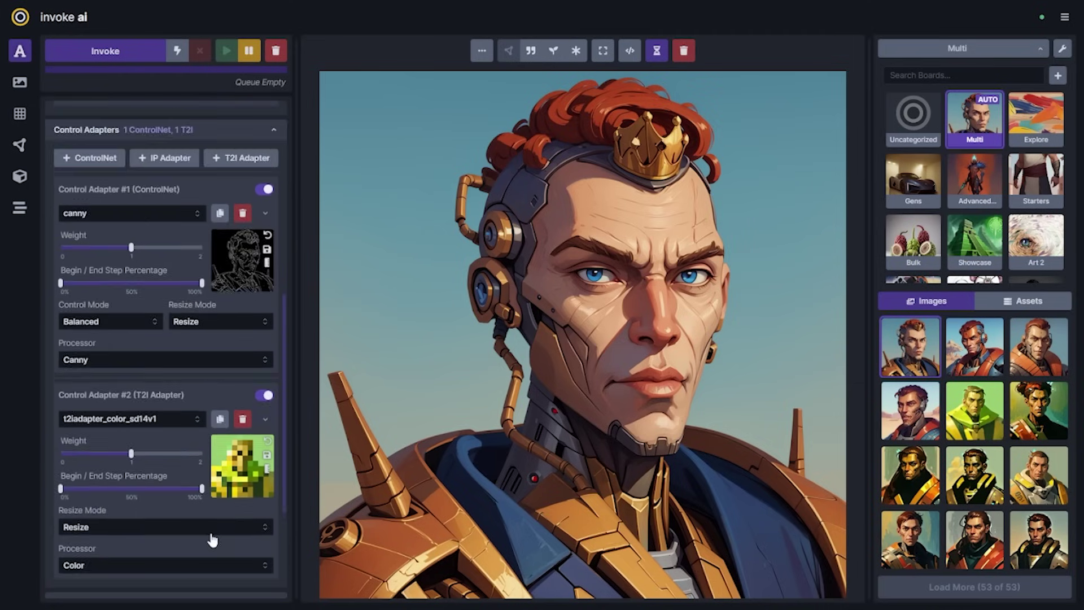
Shuffle the seed and switch the generation from a manual to a random seed
scroll(210, 429, up, 1)
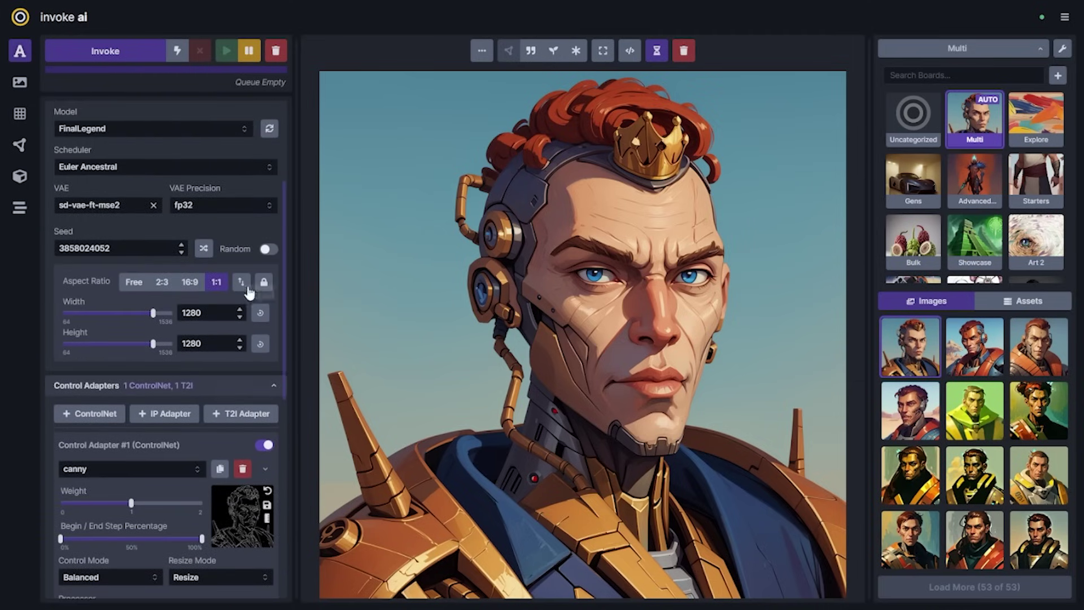
click(204, 248)
scroll(265, 374, up, 2)
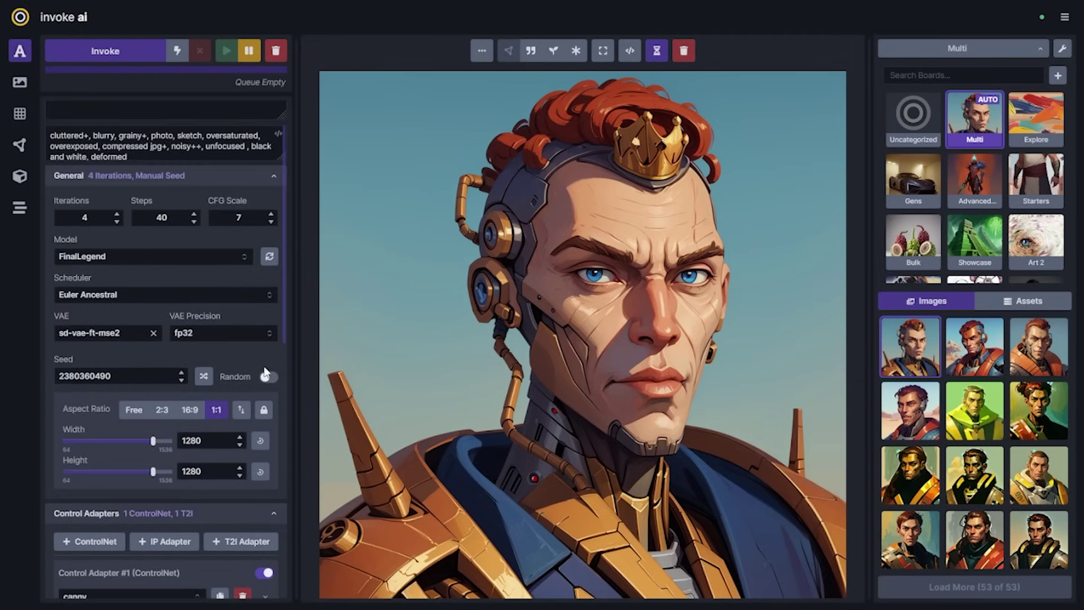
click(266, 377)
Expand the canny ControlNet's settings and end its influence at about 75% of the steps
scroll(271, 379, down, 3)
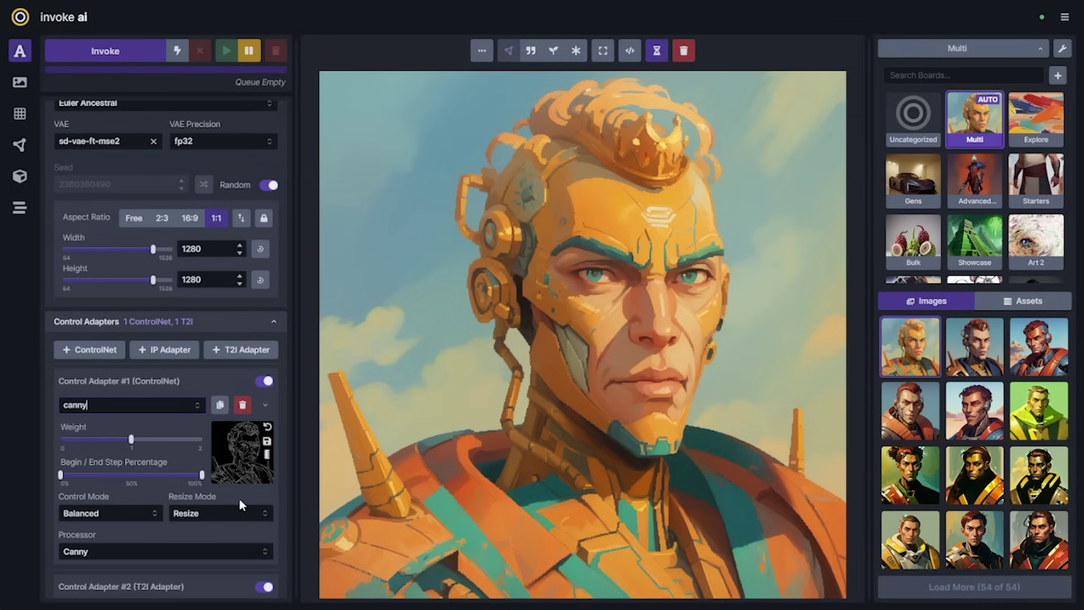
click(276, 405)
scroll(285, 440, down, 3)
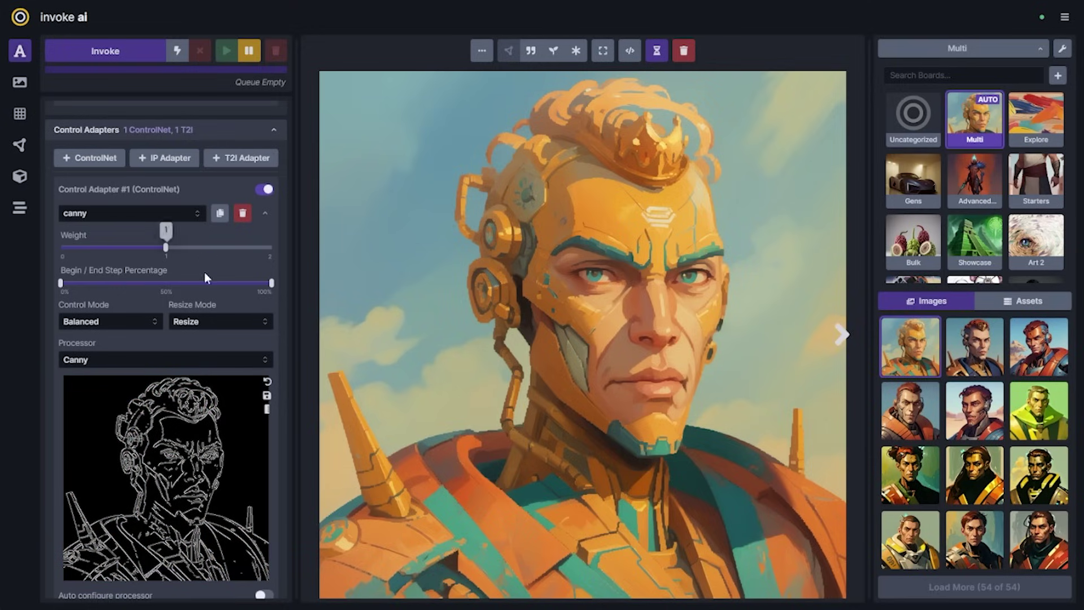
click(157, 214)
click(158, 215)
drag(271, 283, 220, 285)
scroll(229, 352, up, 1)
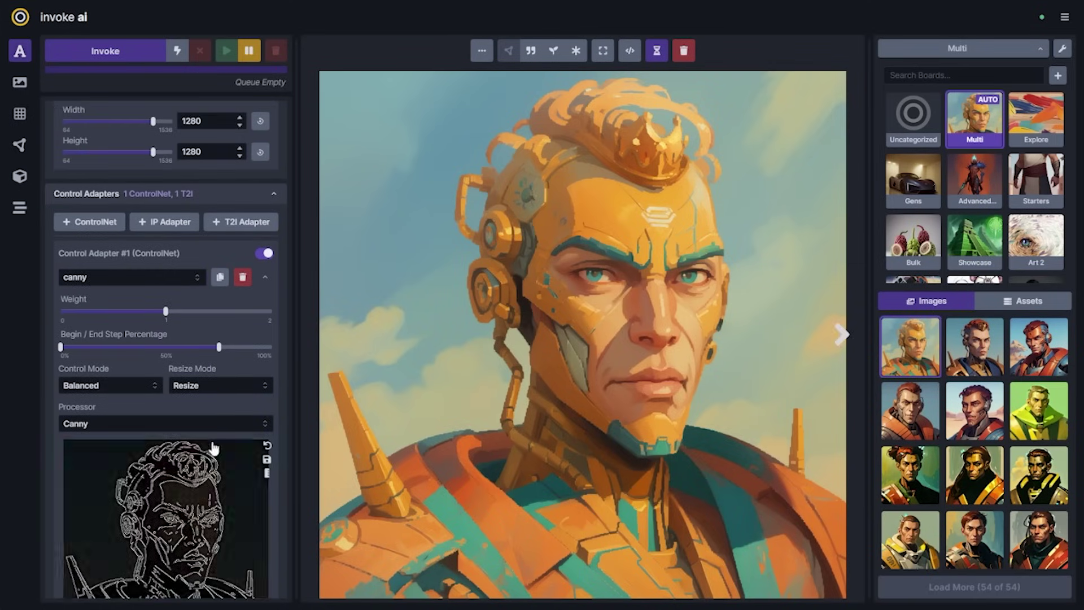
Generate another batch of four portraits with the shortened canny ControlNet and the color T2I Adapter
scroll(213, 442, down, 2)
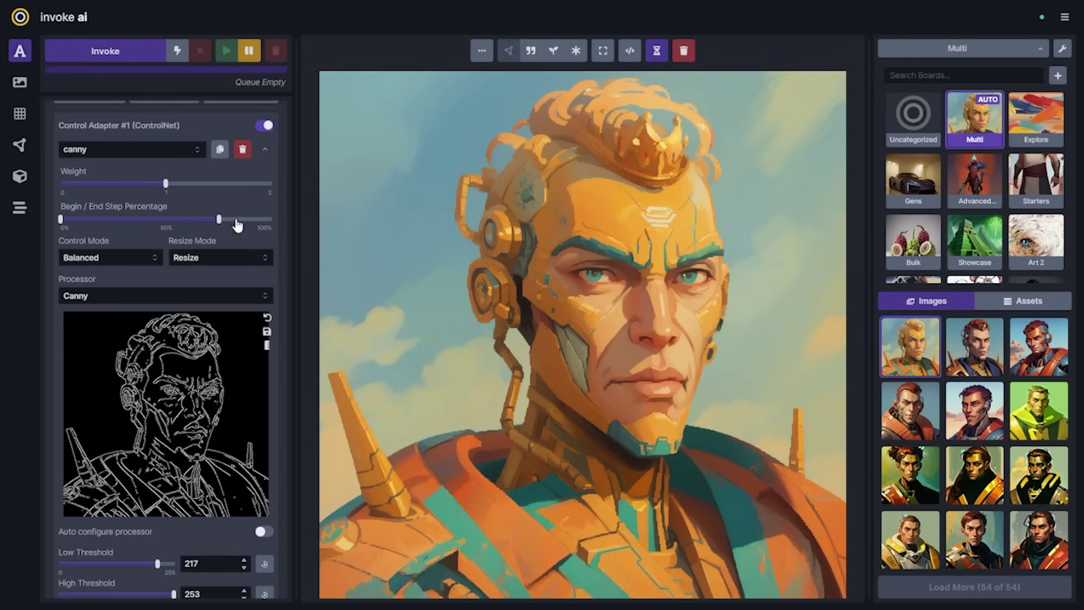
scroll(248, 260, up, 1)
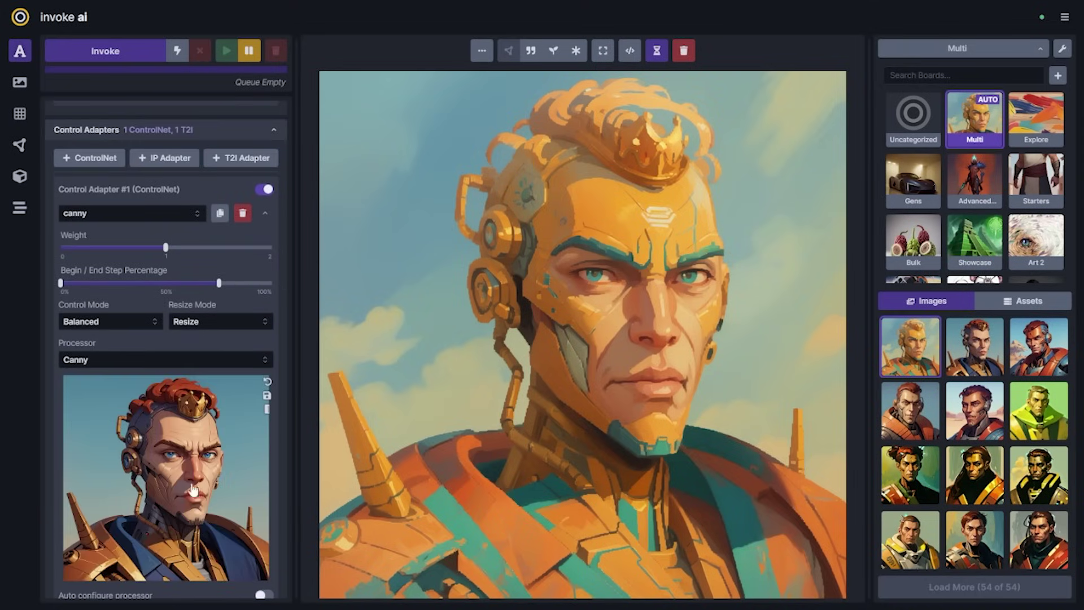
scroll(262, 451, up, 2)
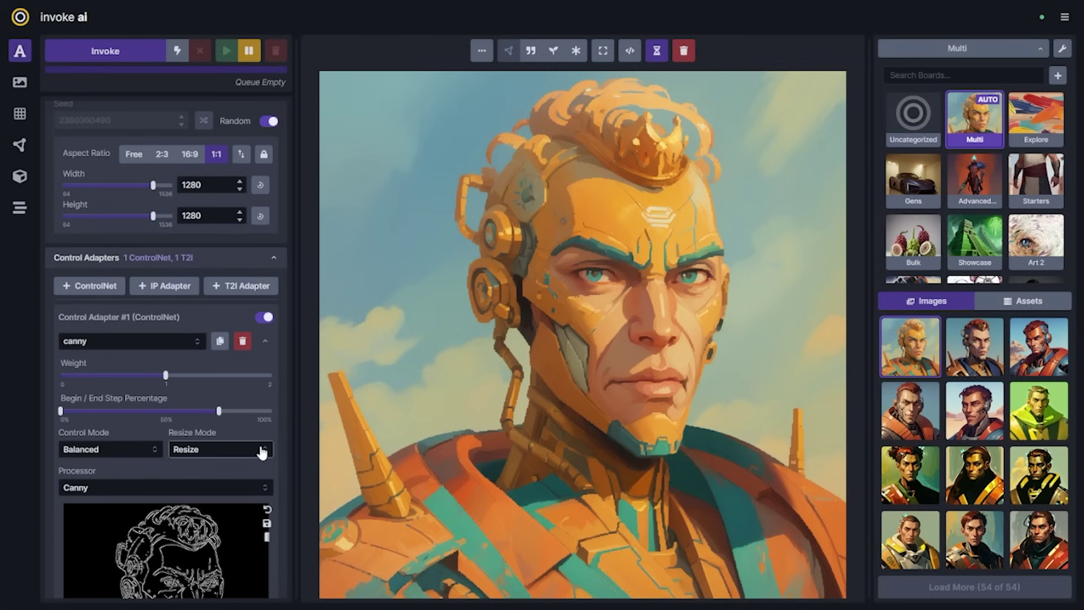
scroll(260, 449, up, 5)
key(ctrl+Return)
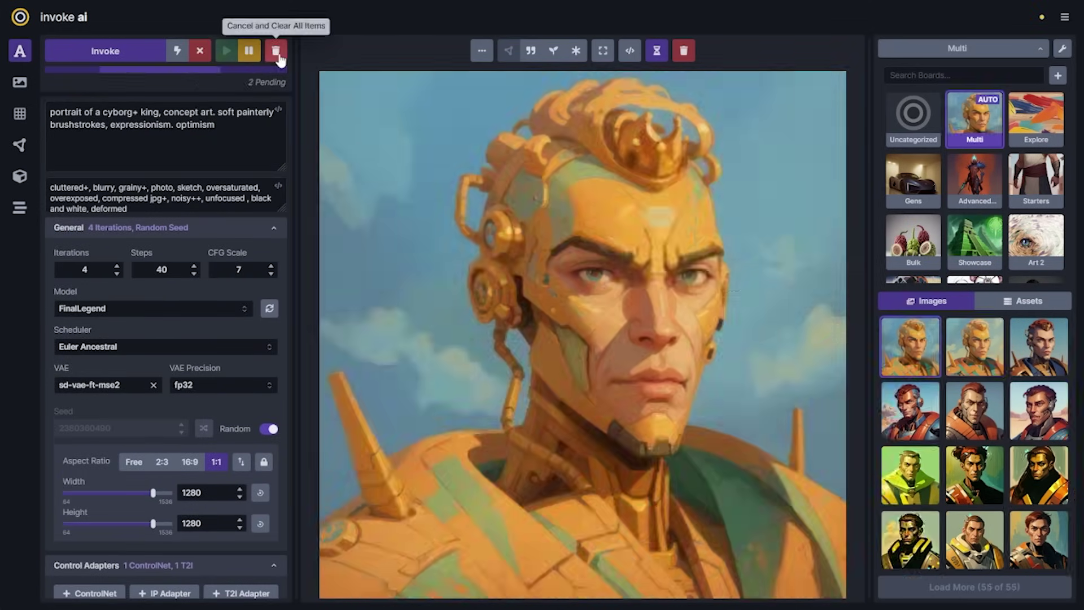
click(275, 50)
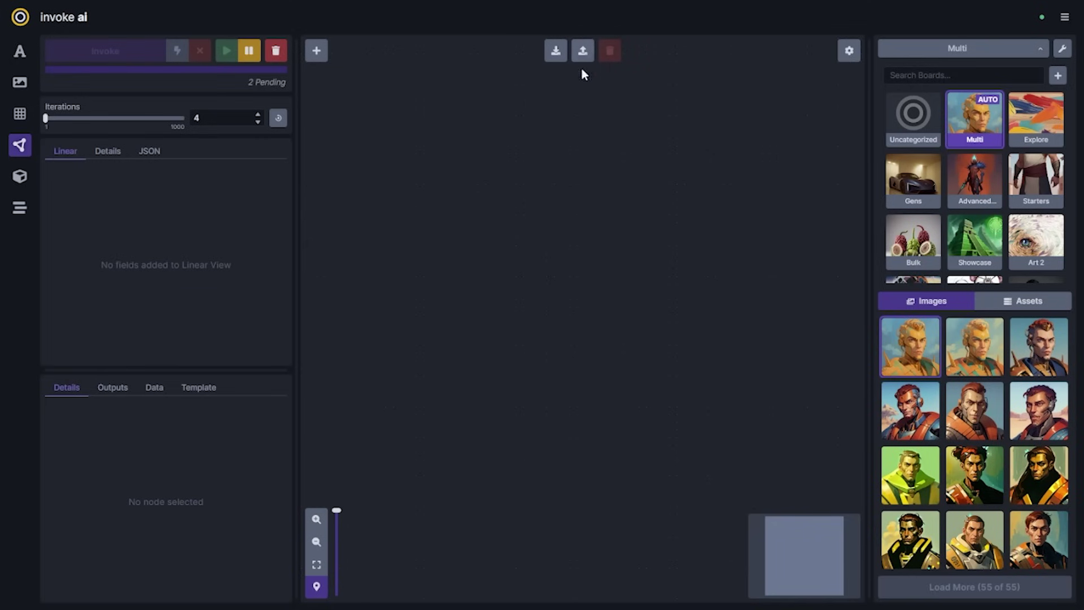
Load the saved SDXL workflow with multiple IP-Adapter images into the workflow editor
double_click(148, 160)
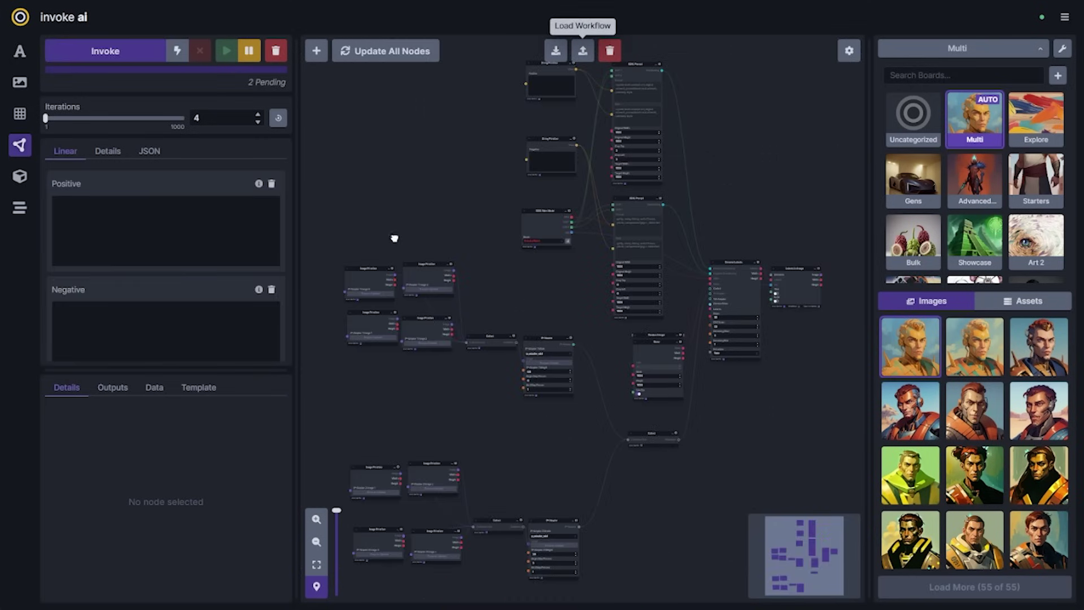
drag(394, 237, 426, 235)
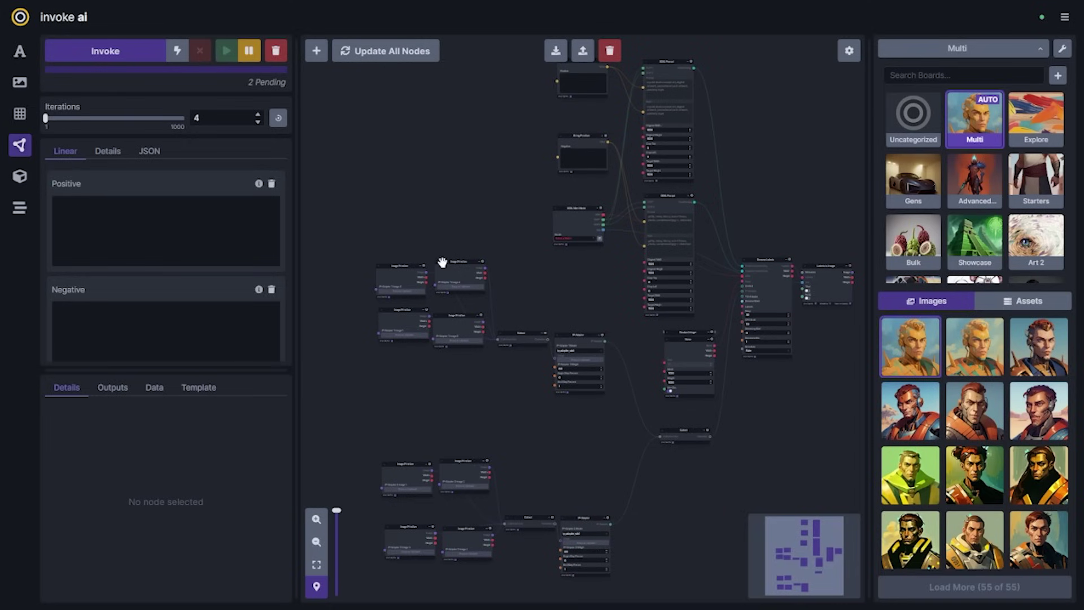
Return to text to image, switch to an SDXL model and set up three IP Adapters using ip_adapter_sdxl
click(20, 50)
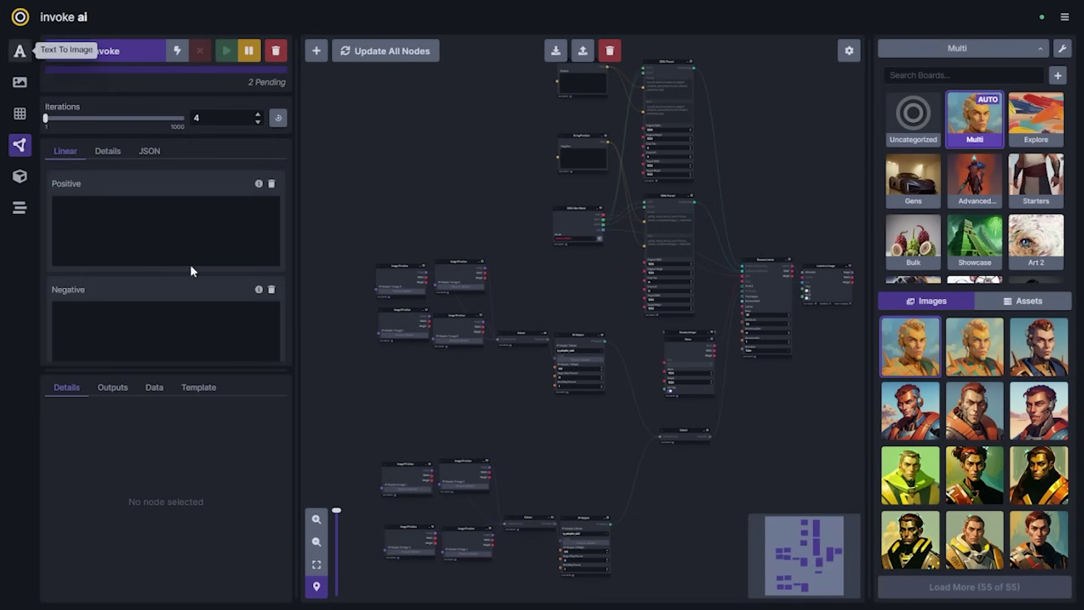
click(159, 516)
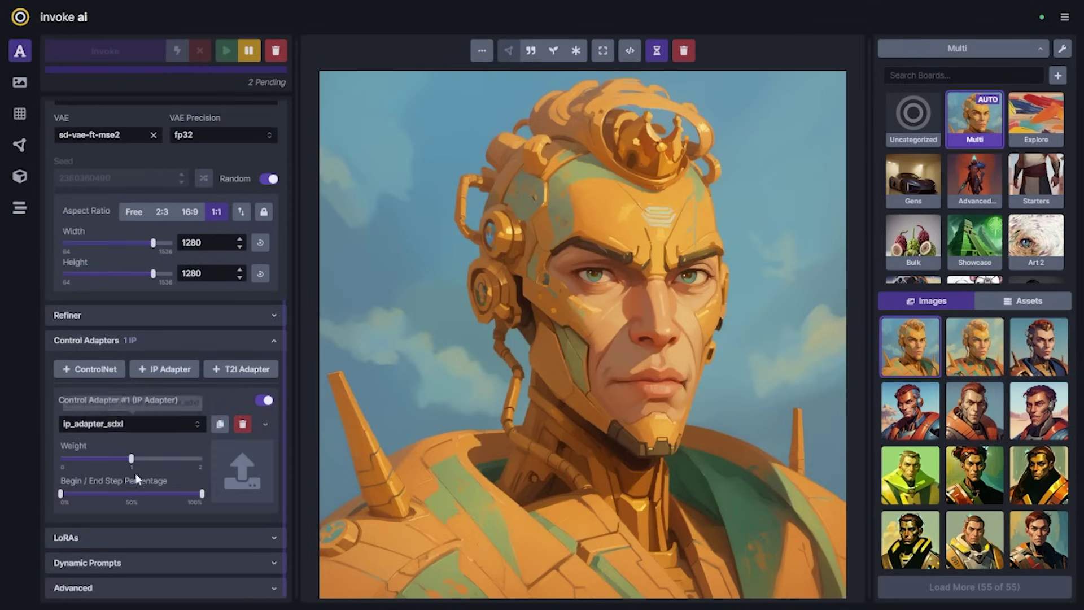
scroll(176, 420, down, 2)
scroll(176, 420, down, 1)
click(166, 213)
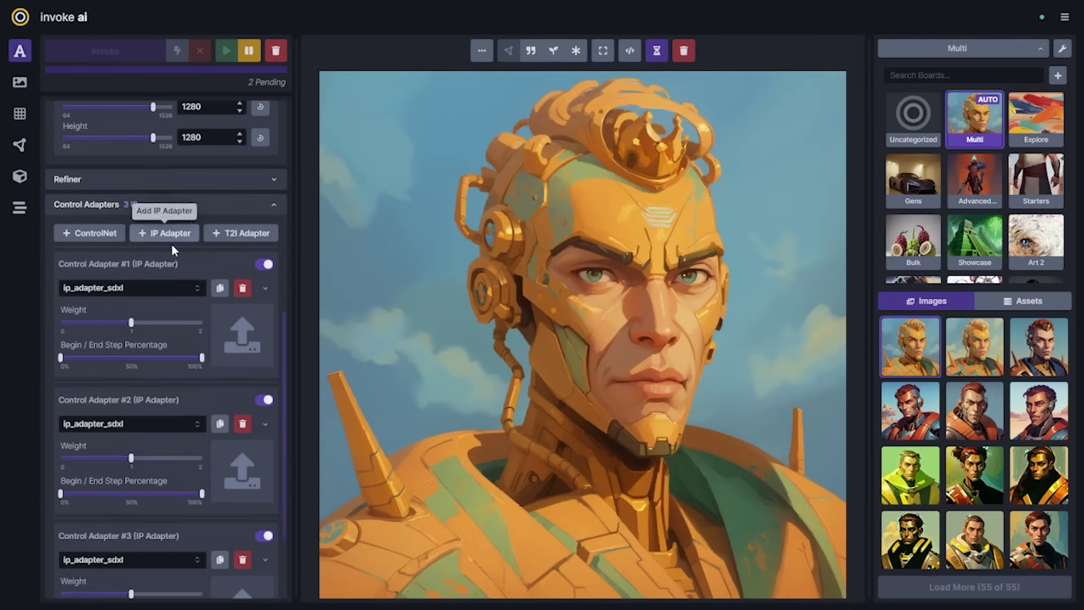
scroll(169, 243, down, 2)
scroll(154, 349, up, 1)
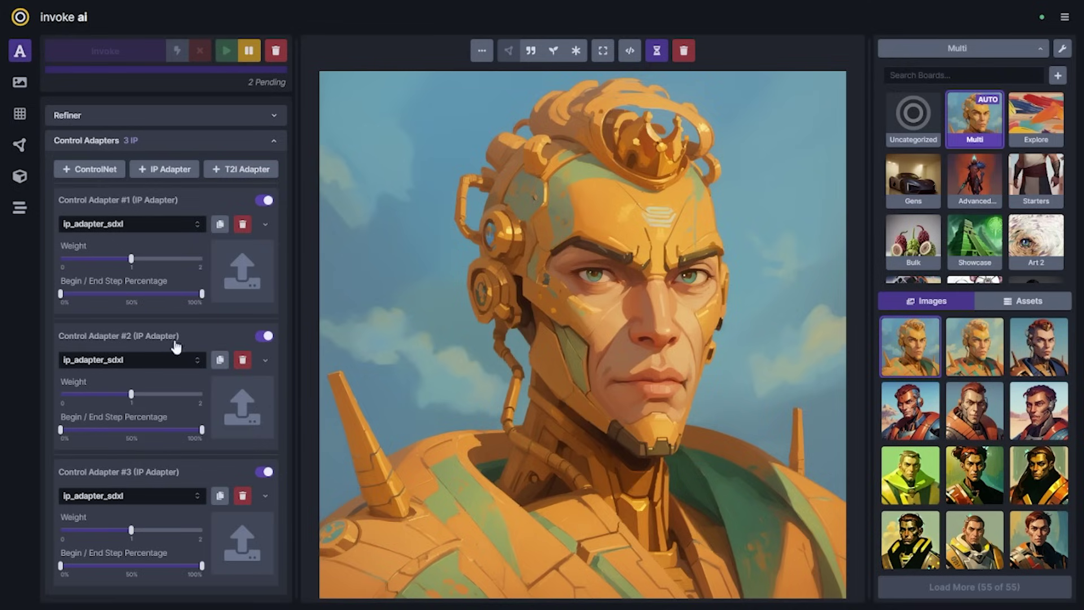
Examine in the workflow editor how the image nodes feed the Collect and IP-Adapter nodes in both groups
click(23, 147)
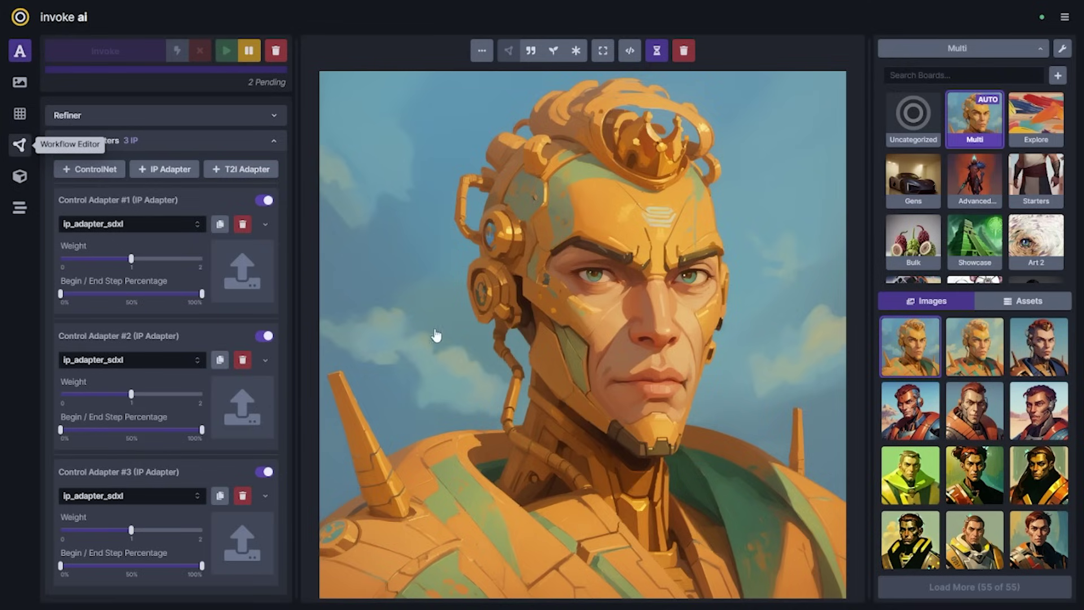
scroll(462, 391, up, 7)
drag(432, 340, 628, 389)
scroll(516, 413, down, 2)
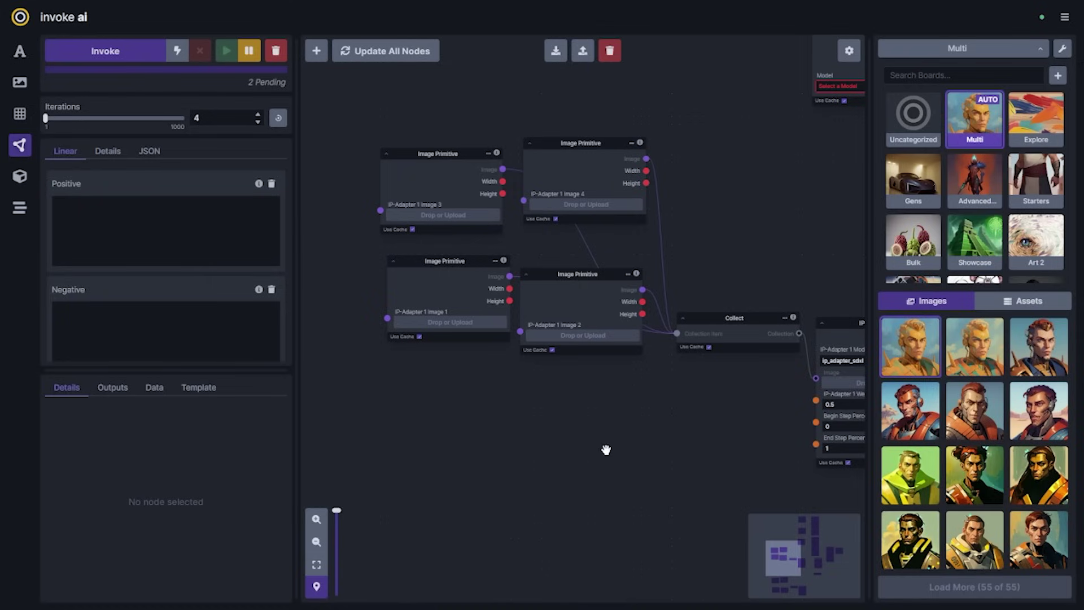
drag(686, 417, 664, 414)
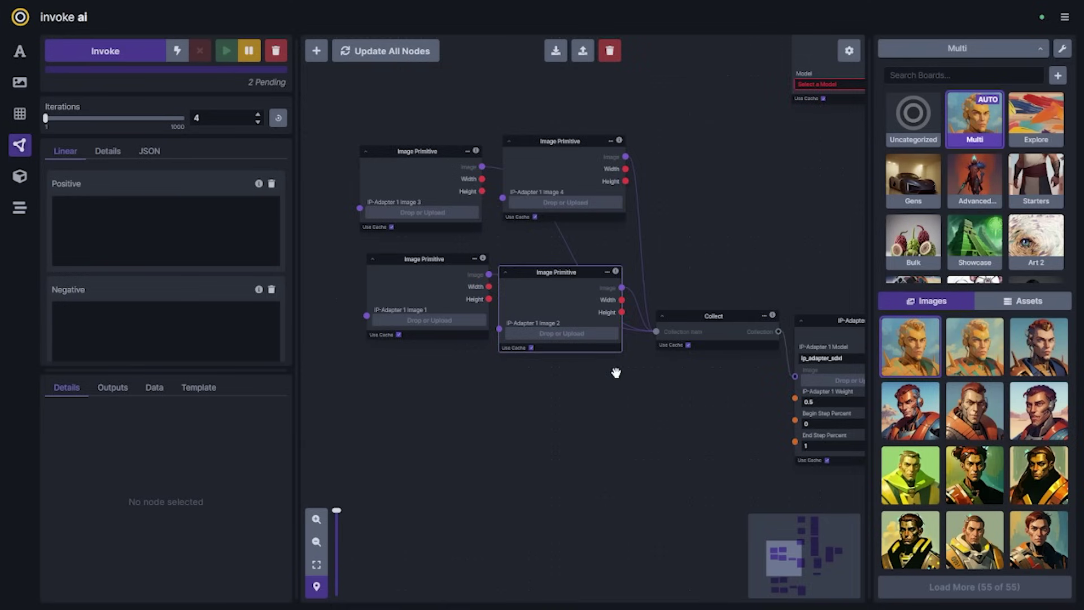
scroll(616, 373, down, 5)
drag(630, 336, 639, 341)
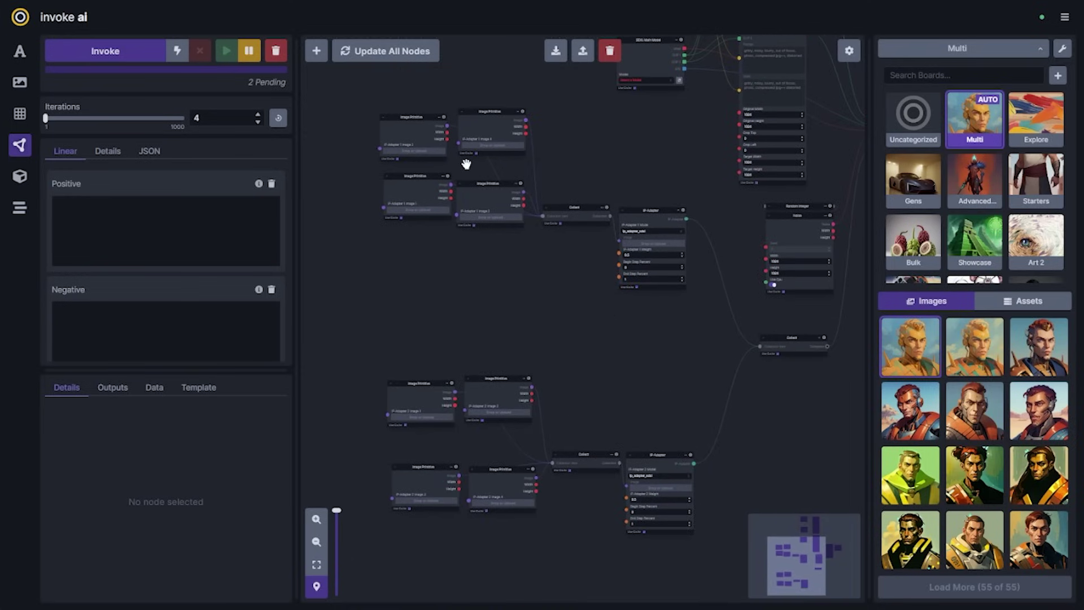
click(641, 207)
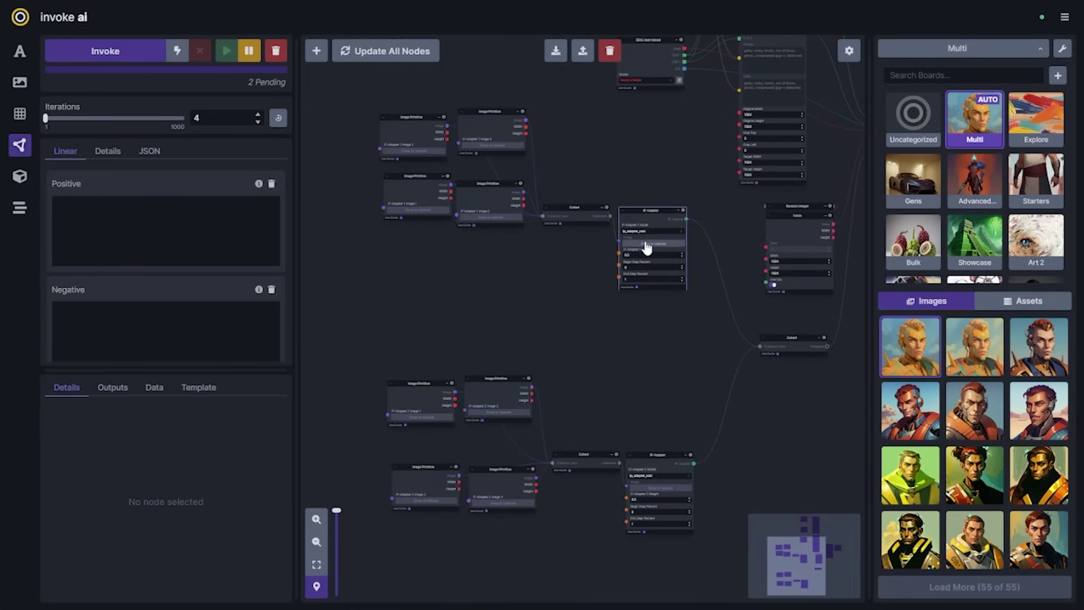
drag(655, 358, 588, 315)
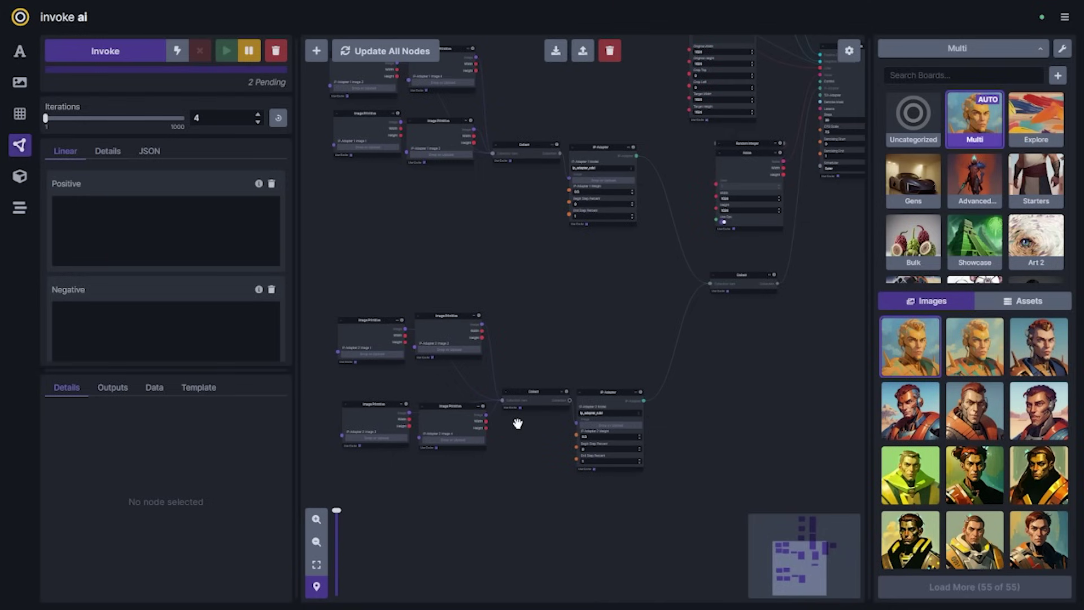
drag(556, 340, 602, 388)
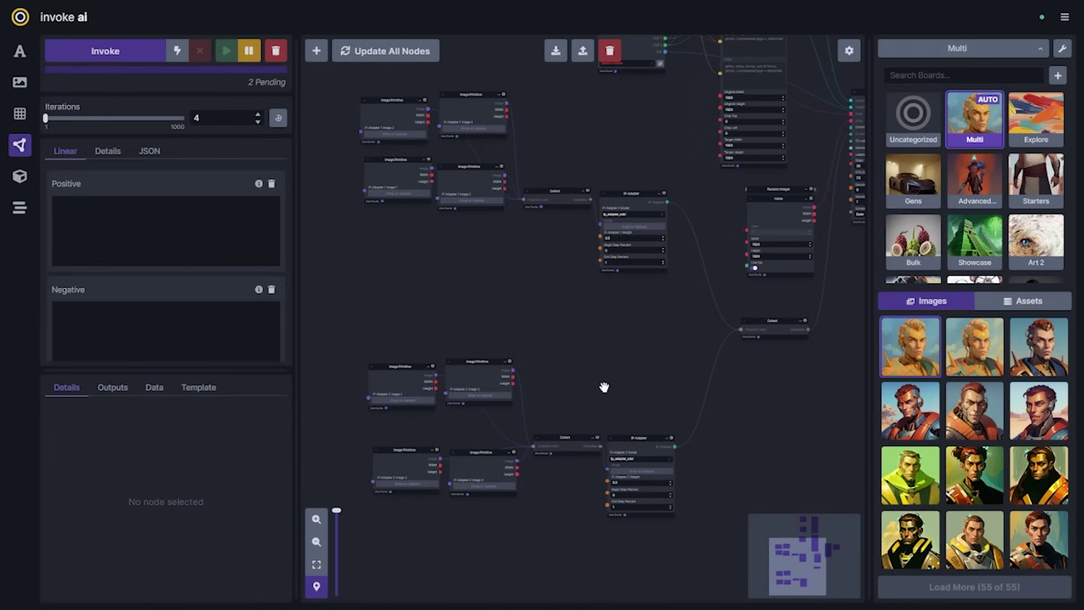
Assign the four gallery spider images to the four Image Primitive nodes of IP-Adapter 1, one image each
scroll(987, 415, down, 5)
scroll(426, 239, up, 5)
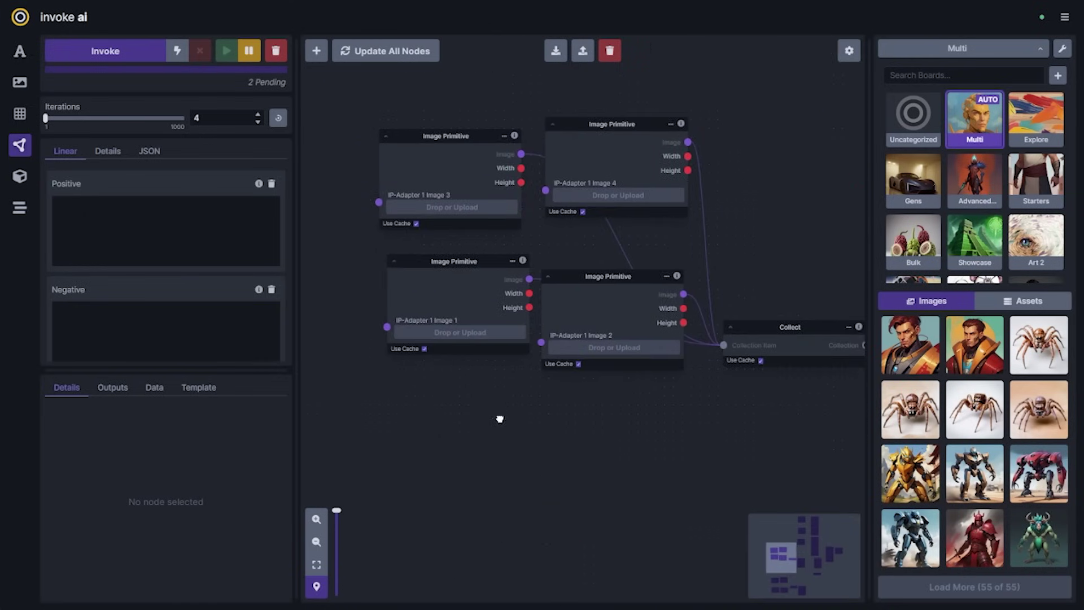
drag(1037, 345, 451, 206)
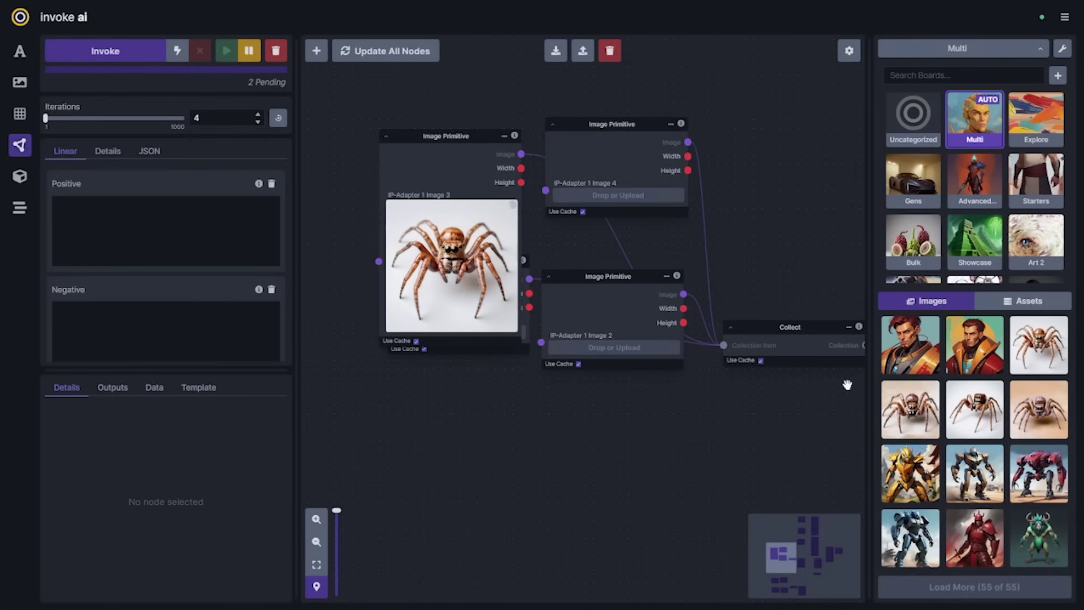
drag(458, 148, 443, 85)
drag(910, 409, 617, 204)
drag(974, 409, 485, 339)
drag(1038, 409, 616, 348)
Rearrange the spider Image Primitive nodes of IP-Adapter 1 so their previews do not overlap
drag(649, 338, 663, 450)
drag(496, 314, 466, 360)
drag(638, 431, 604, 388)
scroll(638, 395, down, 3)
drag(790, 451, 648, 407)
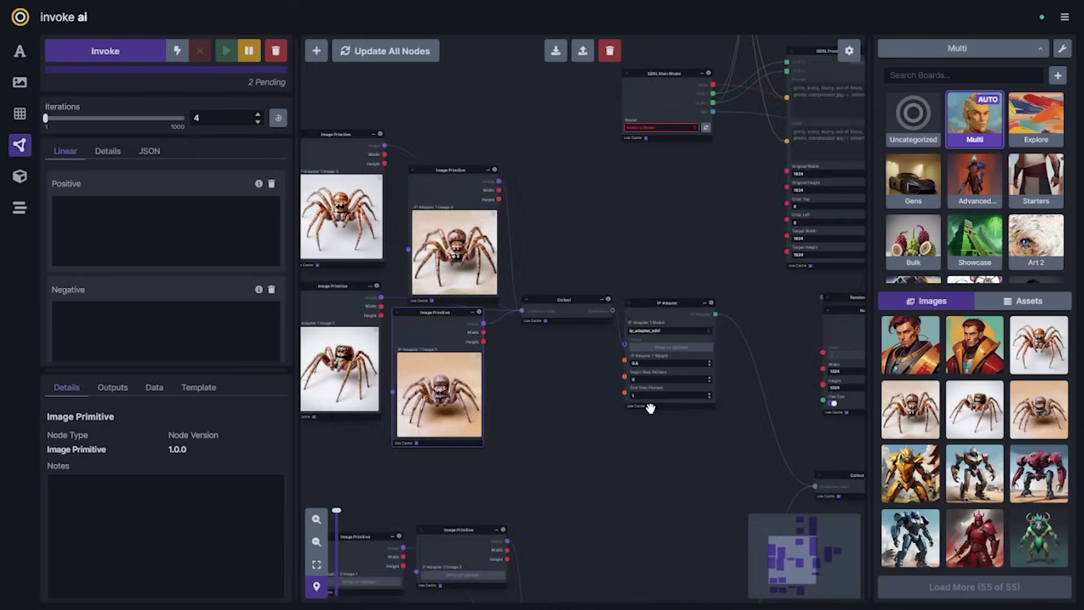
Set the IP-Adapter 1 model to ip_adapter_sdxl_vit_h
scroll(648, 406, up, 4)
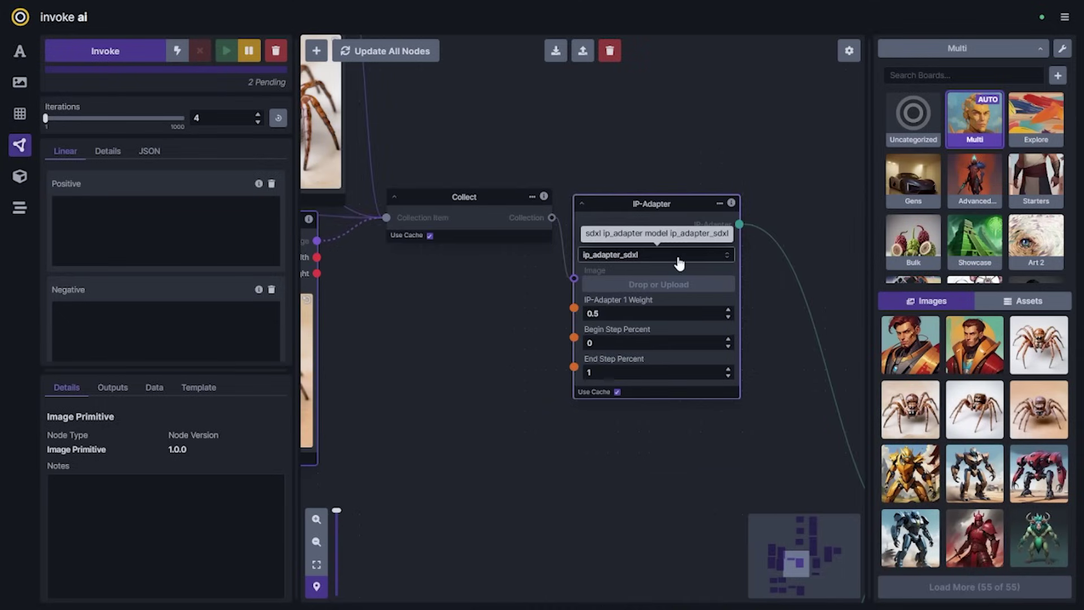
click(655, 254)
click(650, 446)
Delete the two lower Image Primitive nodes, Image 3 and Image 4, from the IP-Adapter 2 group
scroll(632, 448, down, 3)
drag(479, 474, 697, 283)
drag(551, 467, 545, 329)
scroll(546, 329, up, 1)
scroll(971, 440, down, 1)
scroll(775, 444, down, 1)
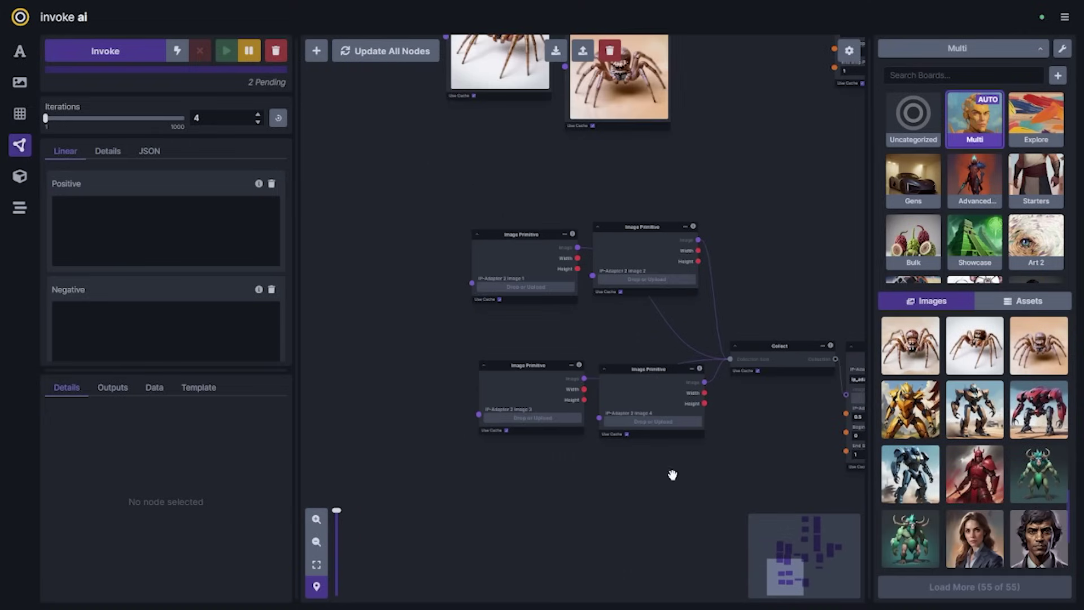
drag(634, 491, 631, 433)
drag(500, 426, 642, 475)
key(Delete)
Assign the two green horned beast images from the gallery to IP-Adapter 2 Image 1 and Image 2
scroll(536, 370, up, 5)
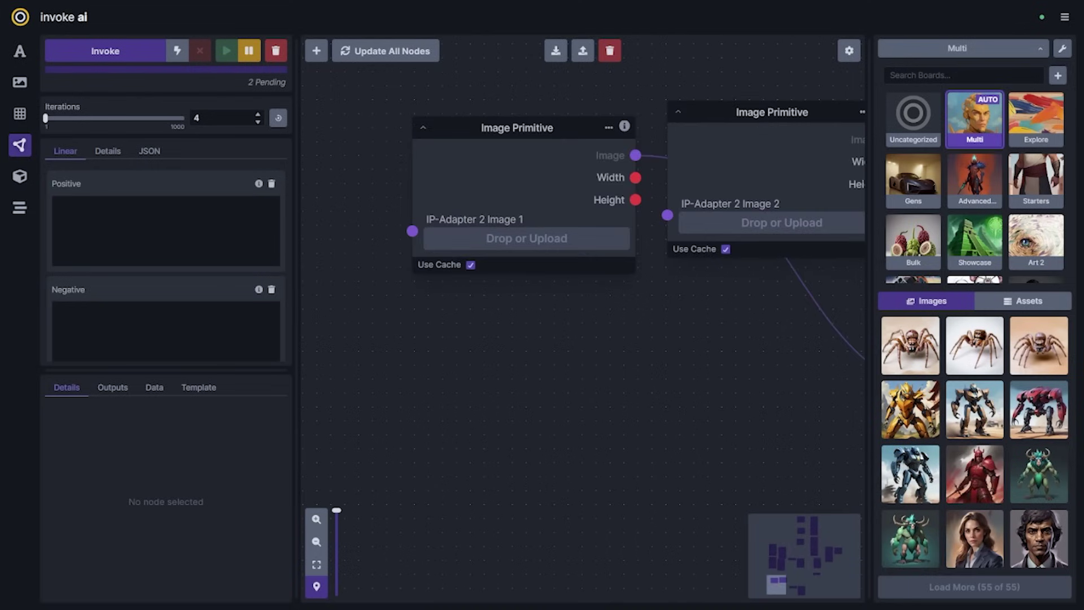
drag(1039, 473, 559, 249)
drag(914, 540, 767, 221)
click(767, 170)
Set the IP-Adapter 2 model to ip_adapter_sdxl_vit_h
scroll(728, 450, down, 2)
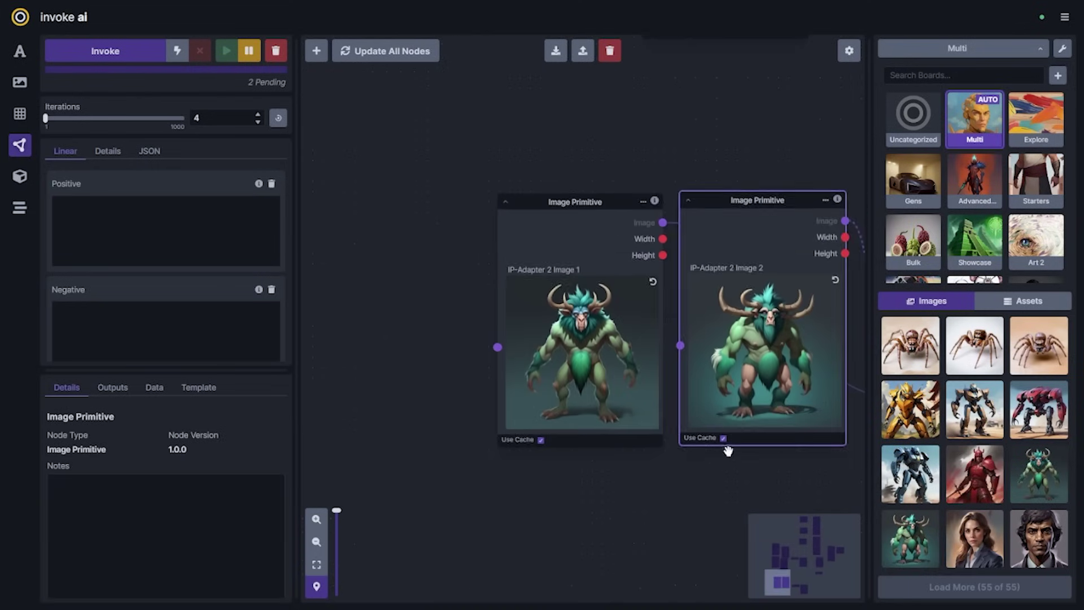
drag(728, 451, 566, 448)
drag(762, 452, 486, 342)
scroll(636, 435, down, 2)
click(631, 308)
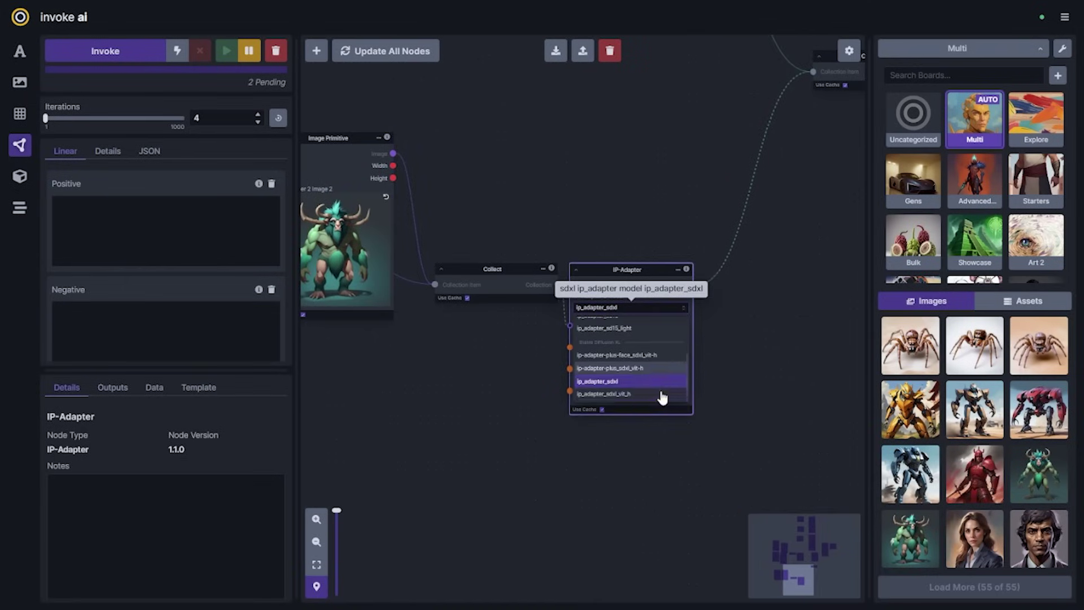
click(663, 394)
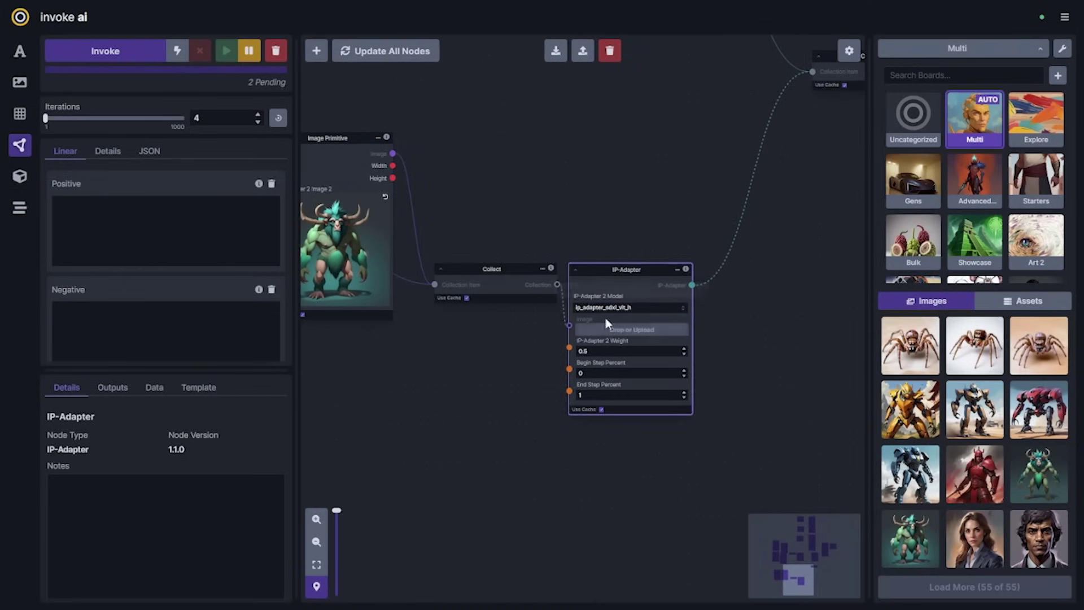
Set the weight of IP-Adapter 1 to 0.6
drag(602, 163, 590, 344)
scroll(683, 282, down, 3)
mouse_move(692, 268)
mouse_down()
mouse_move(704, 291)
mouse_move(712, 275)
mouse_up()
scroll(635, 469, up, 2)
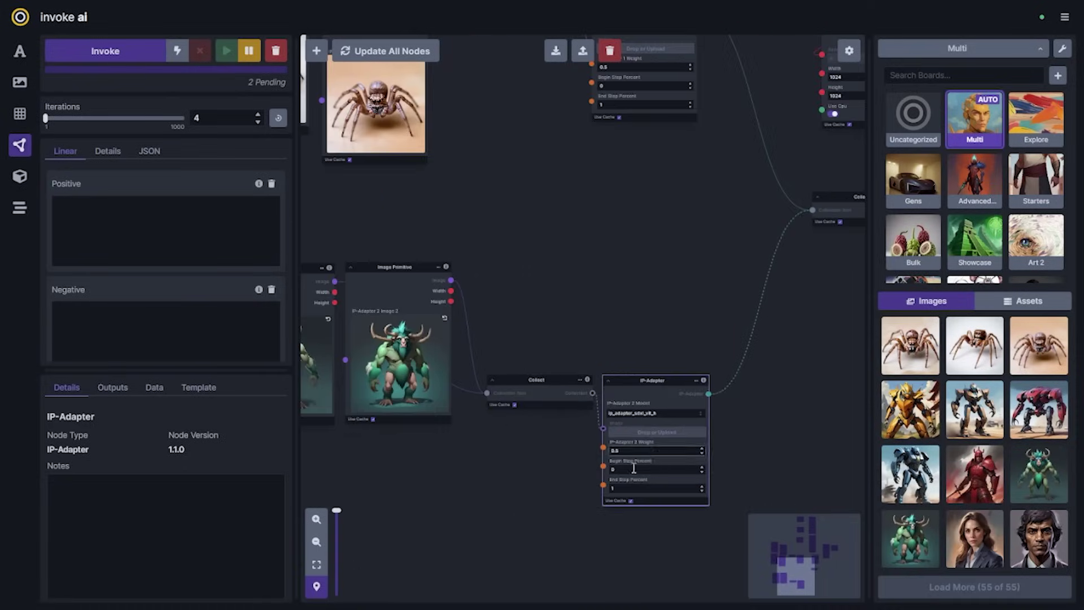
scroll(643, 324, up, 2)
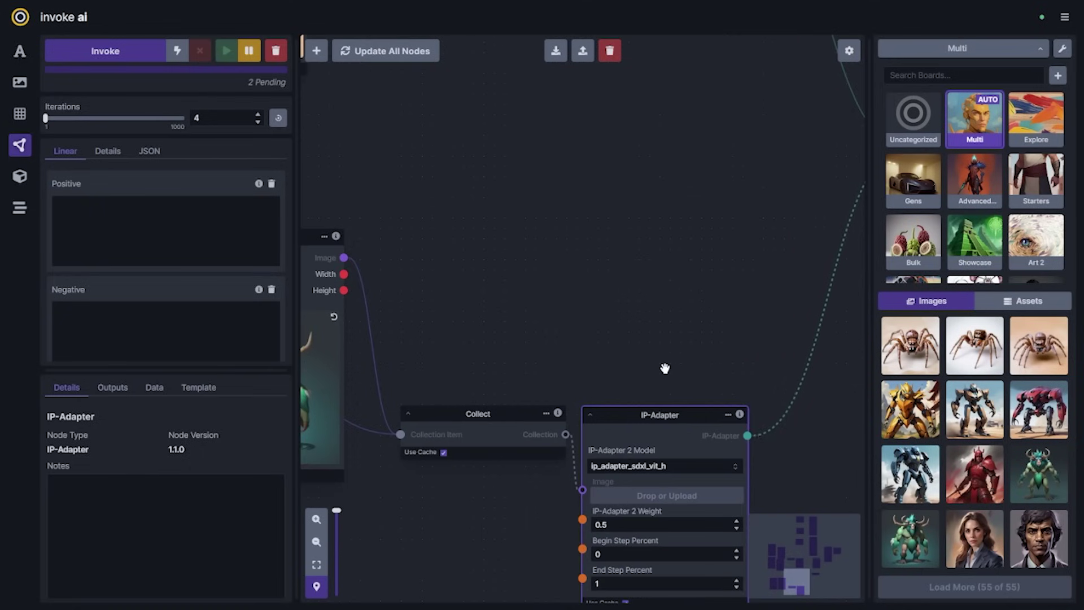
scroll(660, 362, down, 2)
drag(698, 228, 591, 382)
scroll(497, 387, up, 2)
click(540, 175)
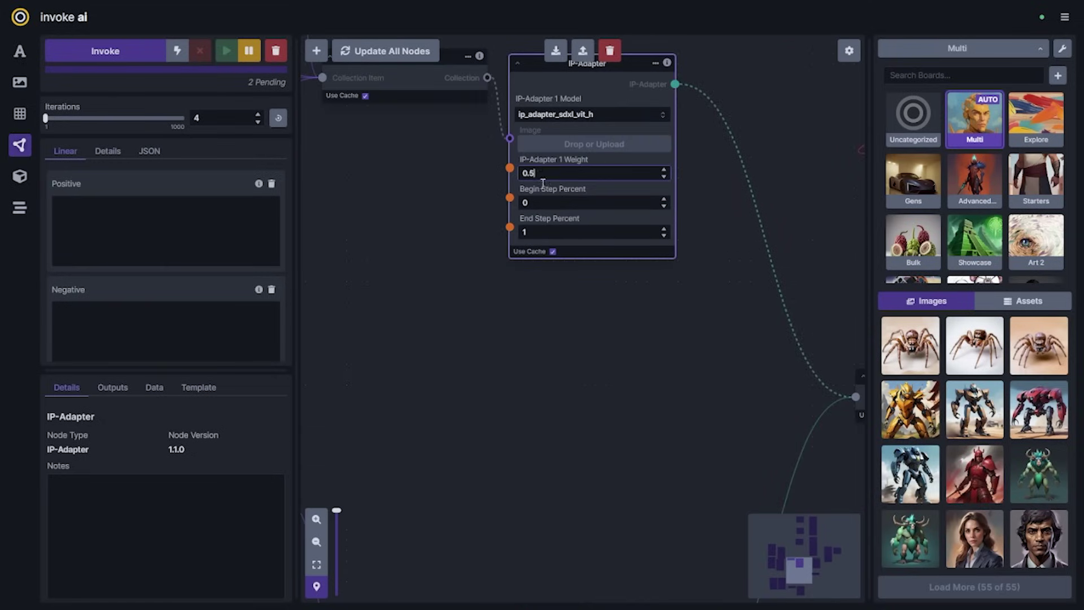
Select XLjuggernaut as the model in the SDXL Main Model node
scroll(570, 148, down, 2)
drag(423, 193, 461, 276)
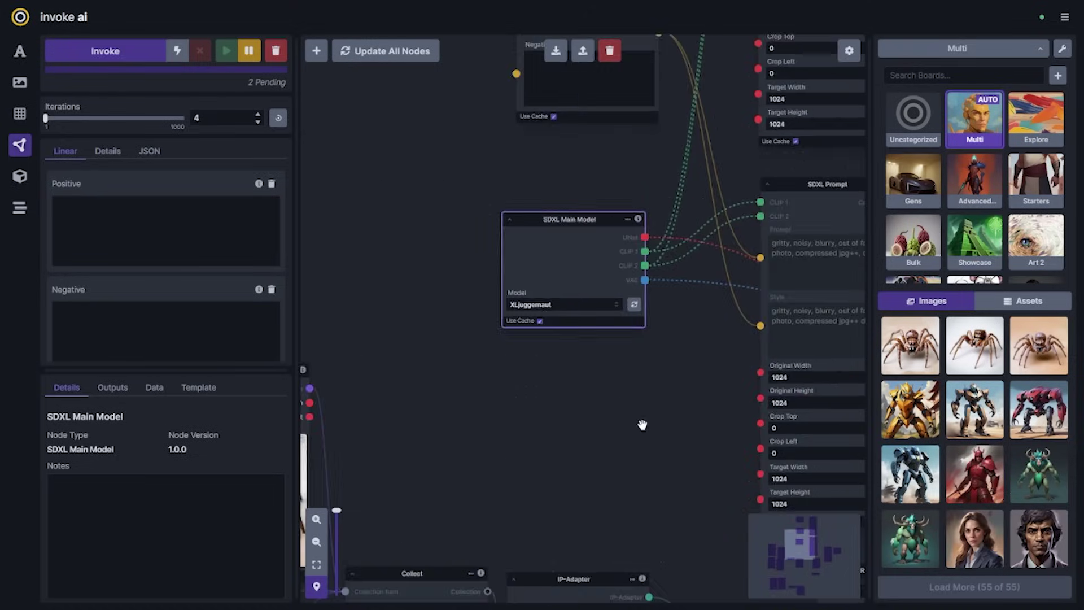
Enter the positive prompt "concept art of a spider beast, painterly brushstrokes. deep cave, chiaroscuro" and a negative prompt, and queue the batch of four
scroll(573, 426, down, 4)
scroll(520, 382, up, 5)
drag(548, 339, 613, 446)
drag(429, 283, 521, 347)
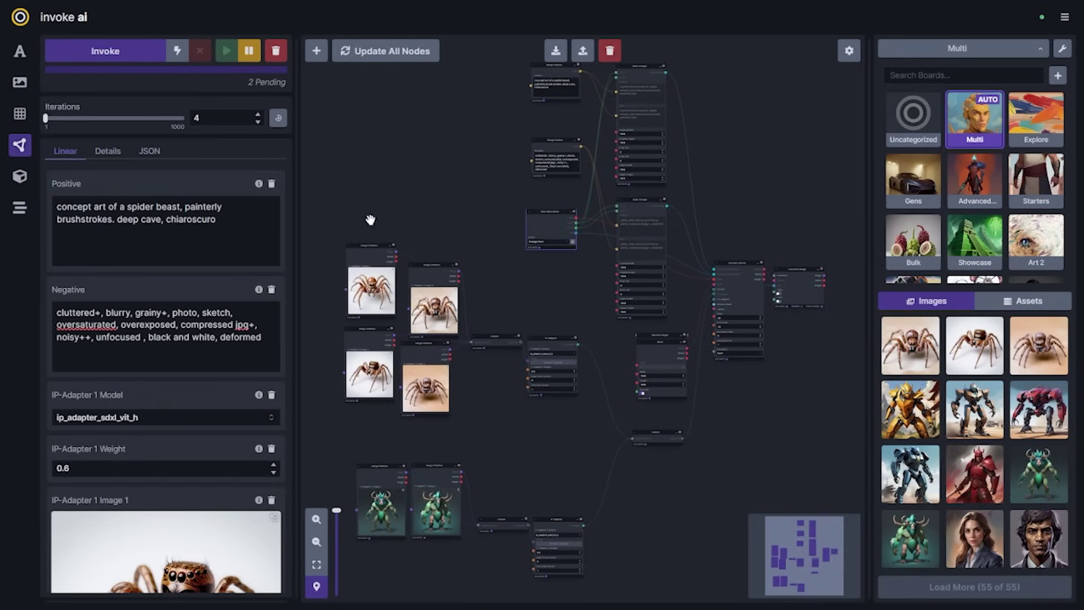
click(130, 57)
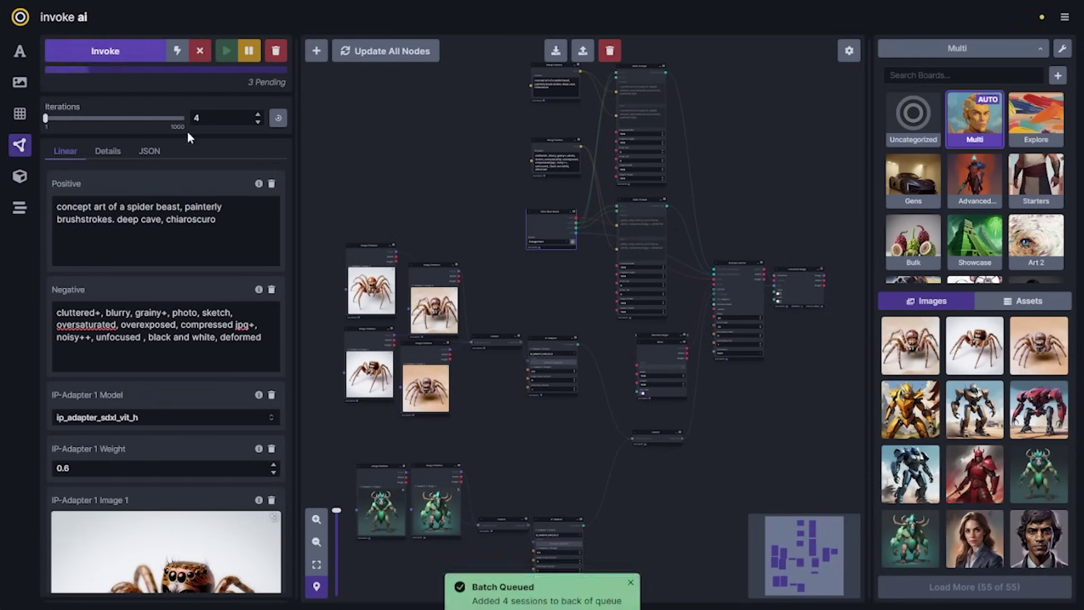
Add a Current Image node and place it in the empty area above the spider Image Primitive nodes
key(shift+a)
text(pre)
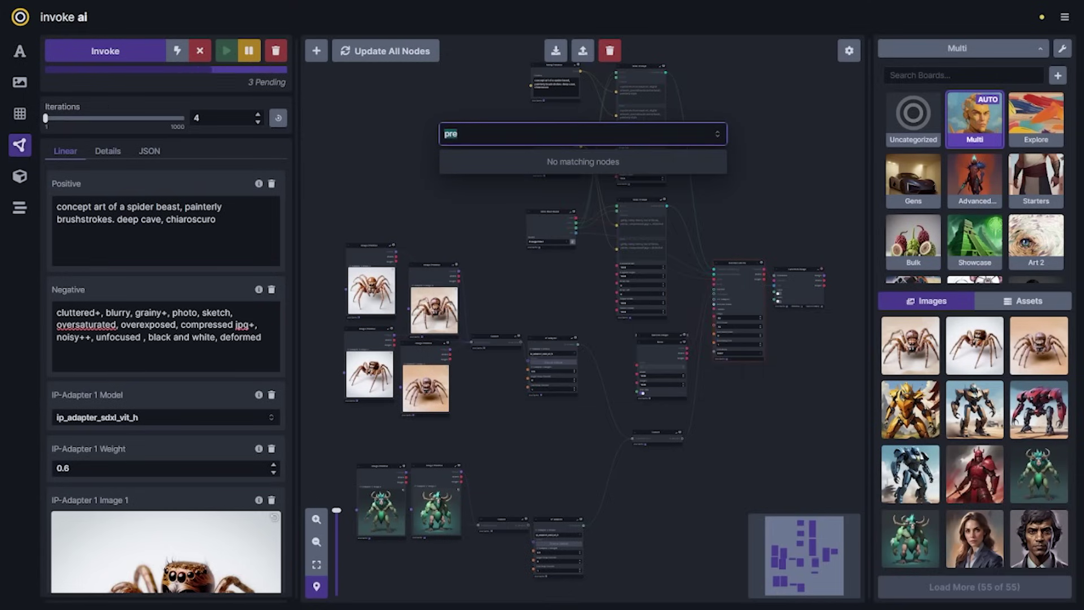
text(vcur)
key(Return)
drag(522, 260, 408, 144)
scroll(412, 191, up, 8)
drag(411, 187, 540, 358)
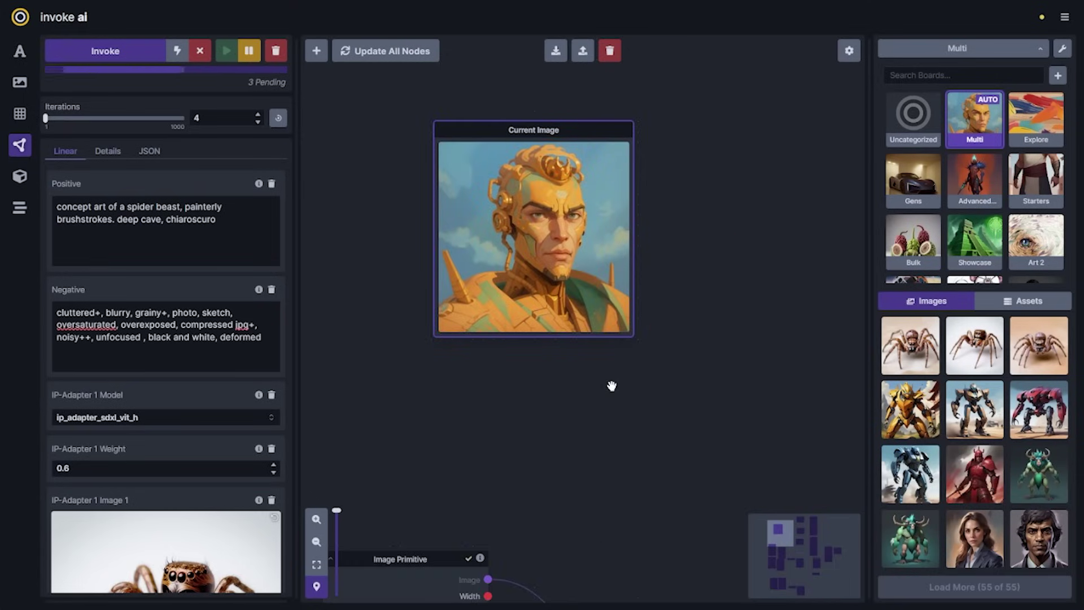
Clear the generation queue and add a VAE node set to VAEFix, connected to the Vae input of Latents to Image
click(276, 55)
scroll(617, 226, down, 7)
drag(694, 305, 396, 242)
scroll(691, 234, up, 5)
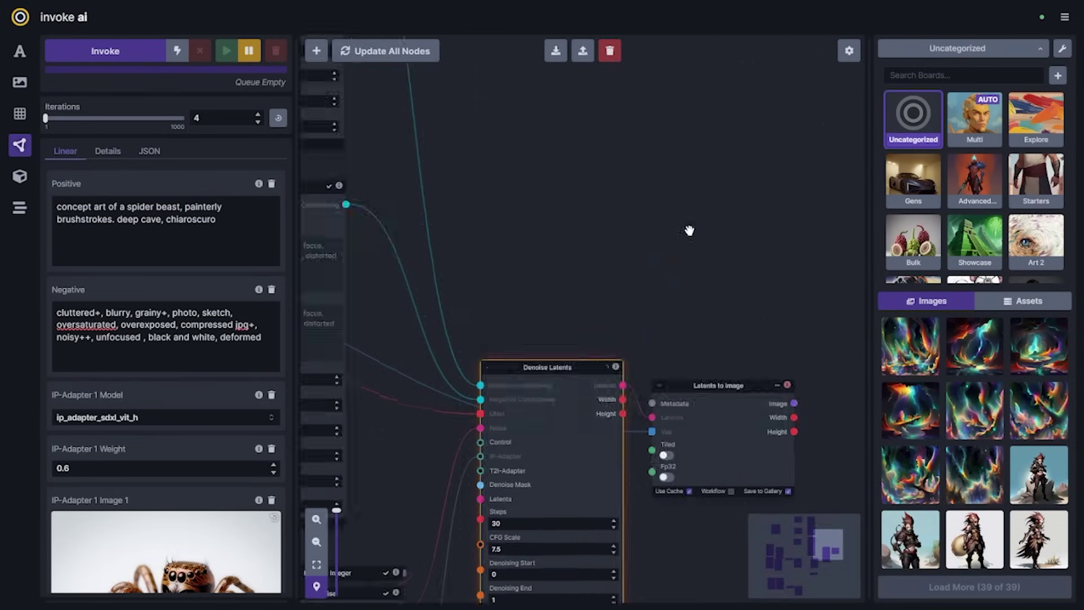
drag(689, 232, 638, 207)
key(shift+a)
text(vae)
key(Return)
scroll(562, 323, down, 5)
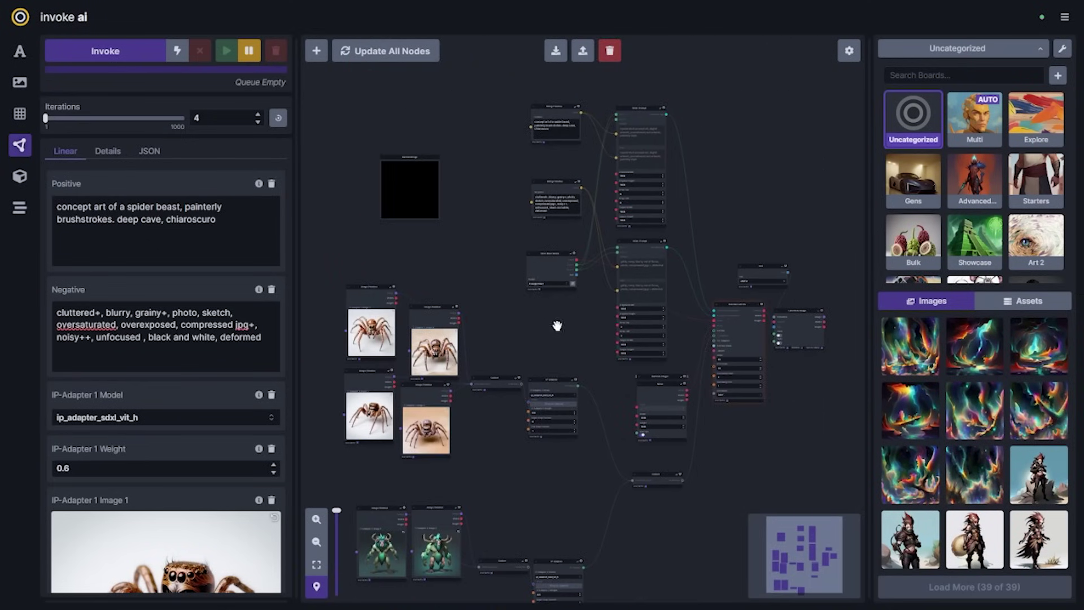
scroll(803, 303, up, 5)
scroll(804, 303, up, 2)
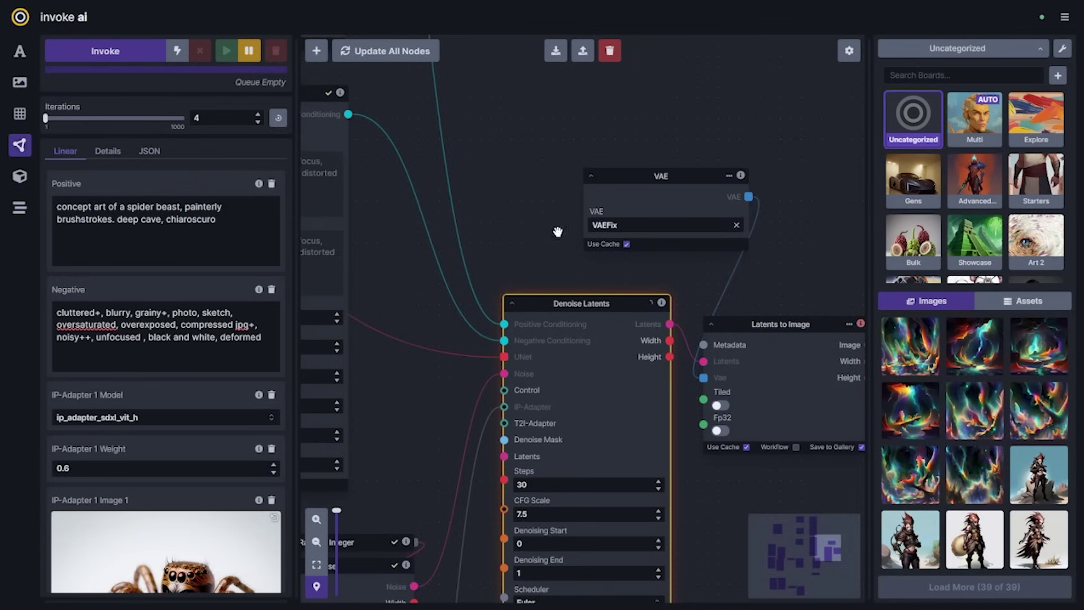
Queue the workflow for four iterations and watch the generation close up in the Current Image node
scroll(625, 248, down, 5)
drag(593, 235, 653, 260)
drag(350, 189, 608, 251)
drag(515, 249, 540, 259)
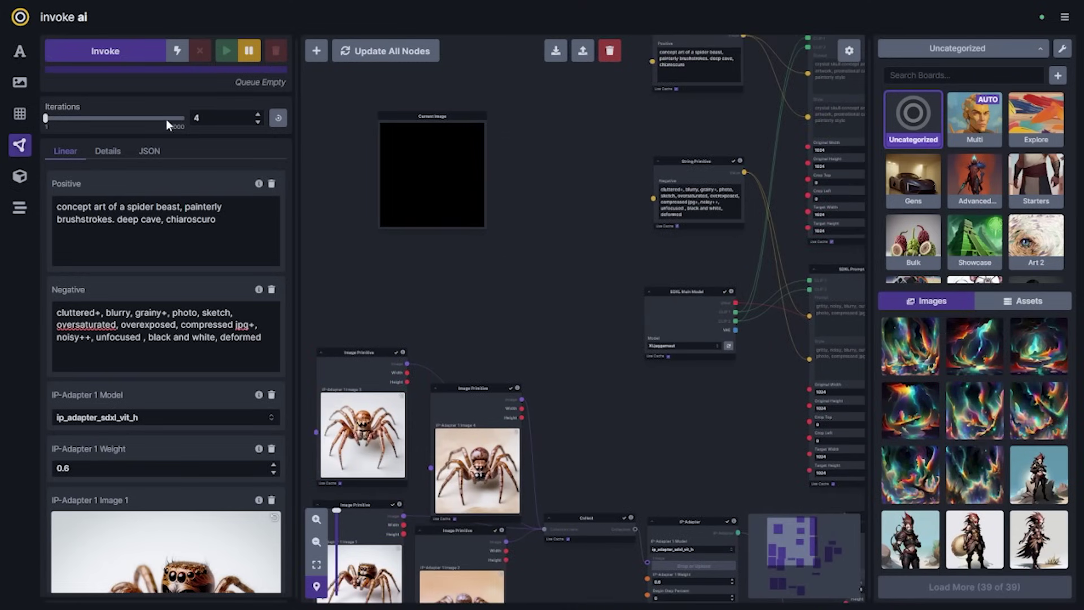
click(107, 52)
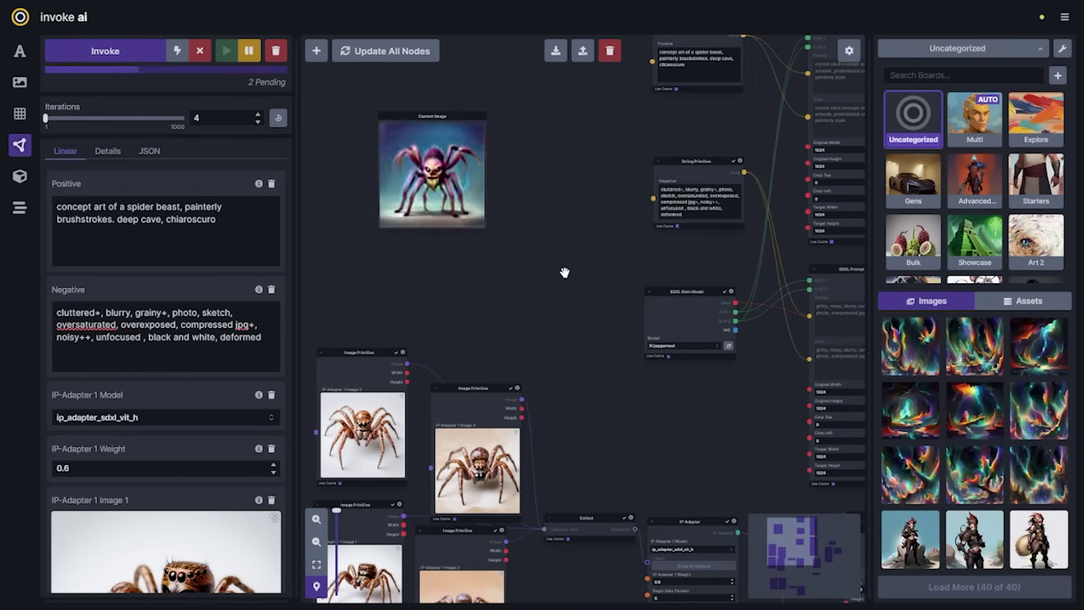
scroll(457, 228, up, 7)
drag(499, 186, 612, 382)
click(728, 397)
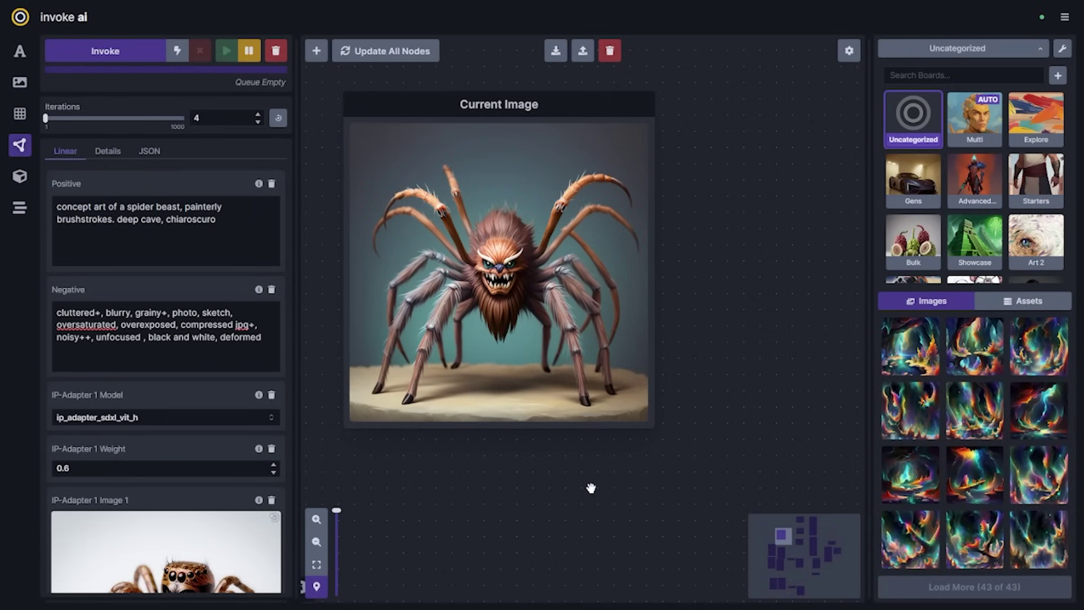
Lower the weight of IP-Adapter 1 to 0.4
scroll(536, 472, down, 4)
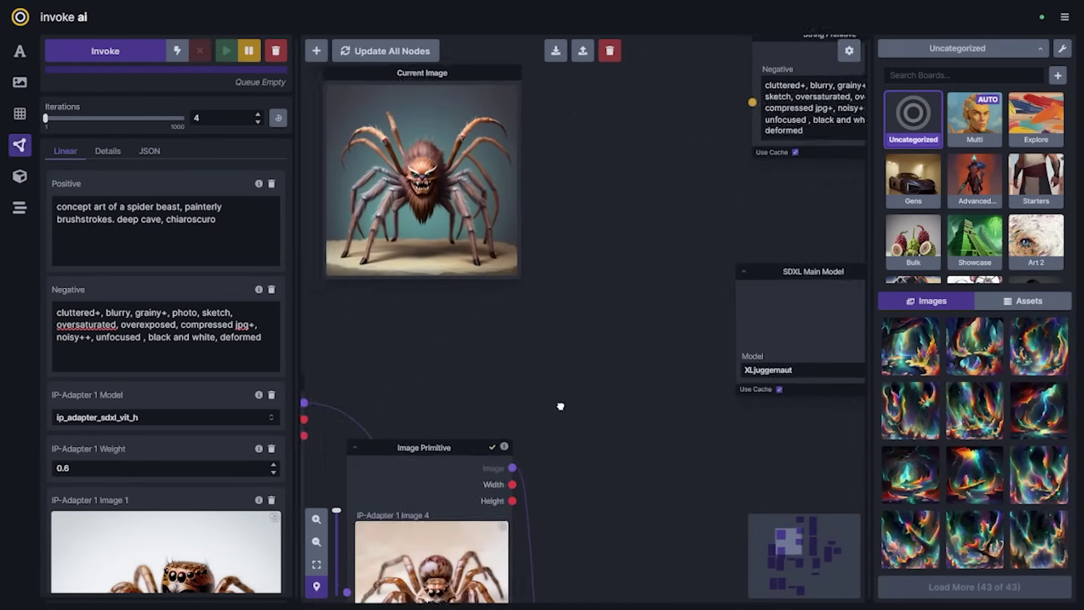
drag(576, 441, 476, 242)
scroll(568, 430, up, 3)
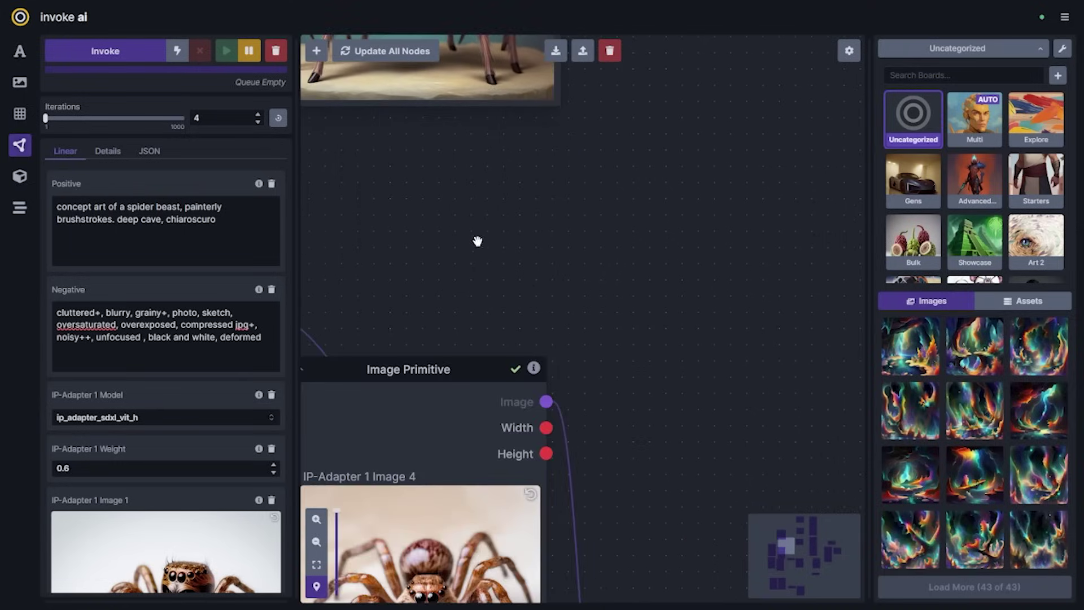
drag(654, 473, 564, 195)
scroll(564, 195, down, 3)
drag(561, 286, 341, 186)
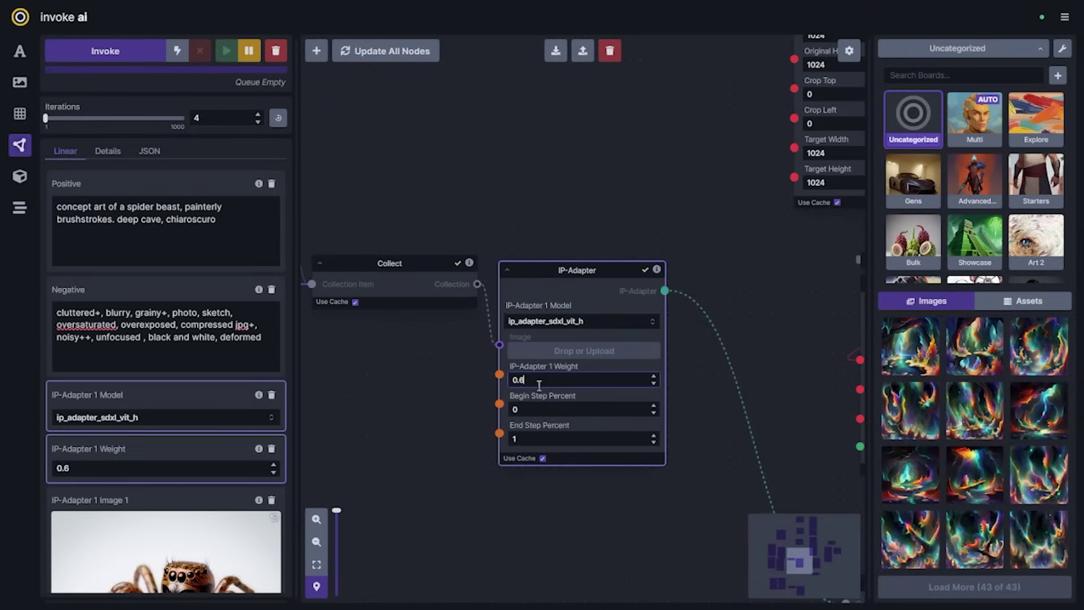
text(4)
click(469, 500)
Raise the weight of IP-Adapter 2 to 0.65
scroll(524, 385, down, 5)
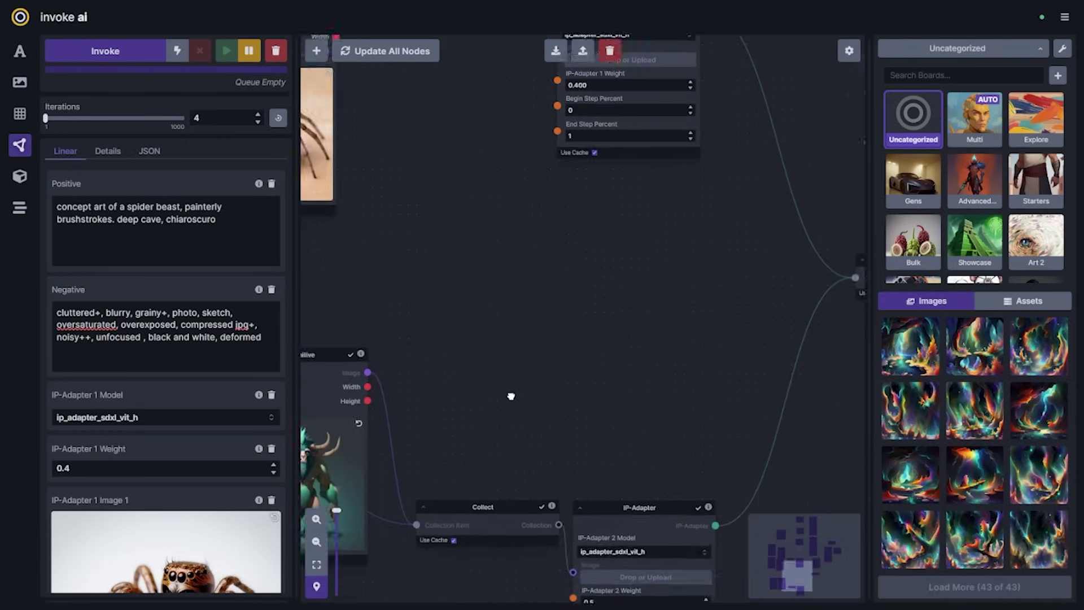
drag(511, 396, 521, 240)
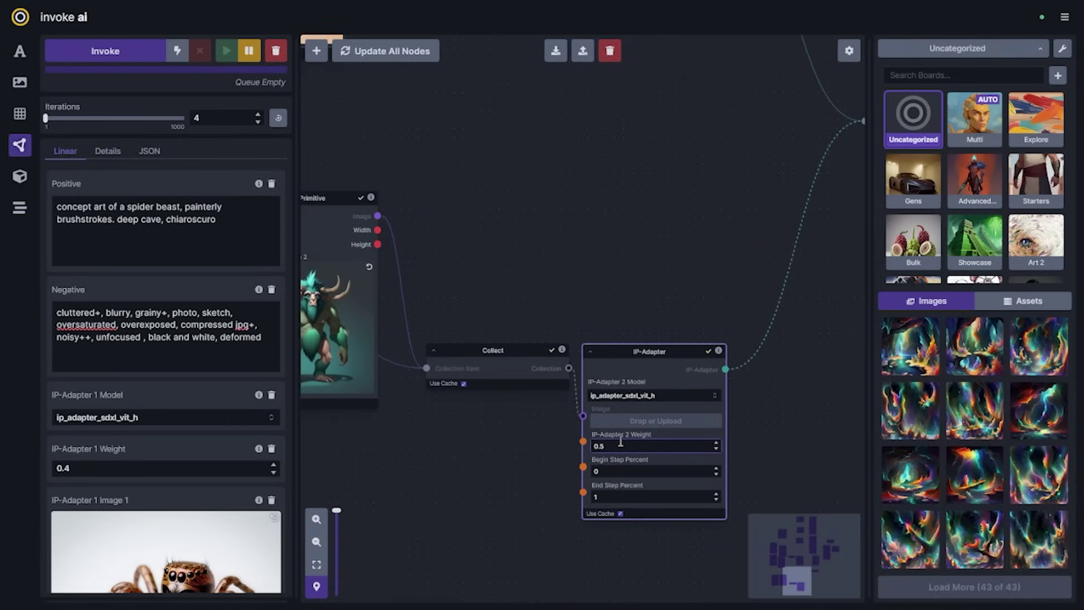
scroll(512, 502, up, 3)
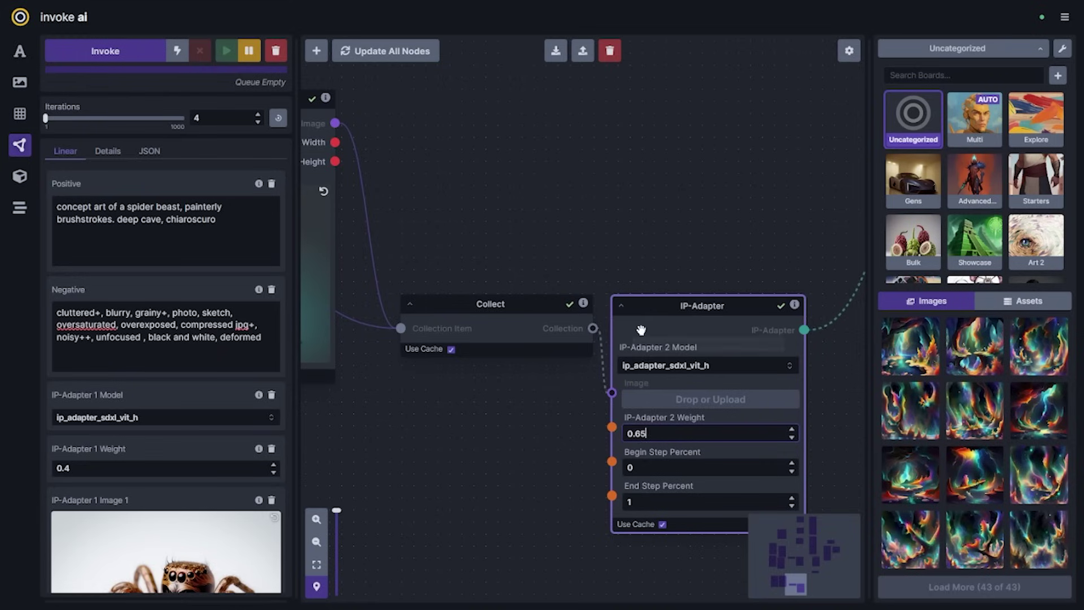
Bring the Current Image node into close view and queue four more generations with the adjusted weights
scroll(605, 198, down, 5)
drag(561, 128, 605, 433)
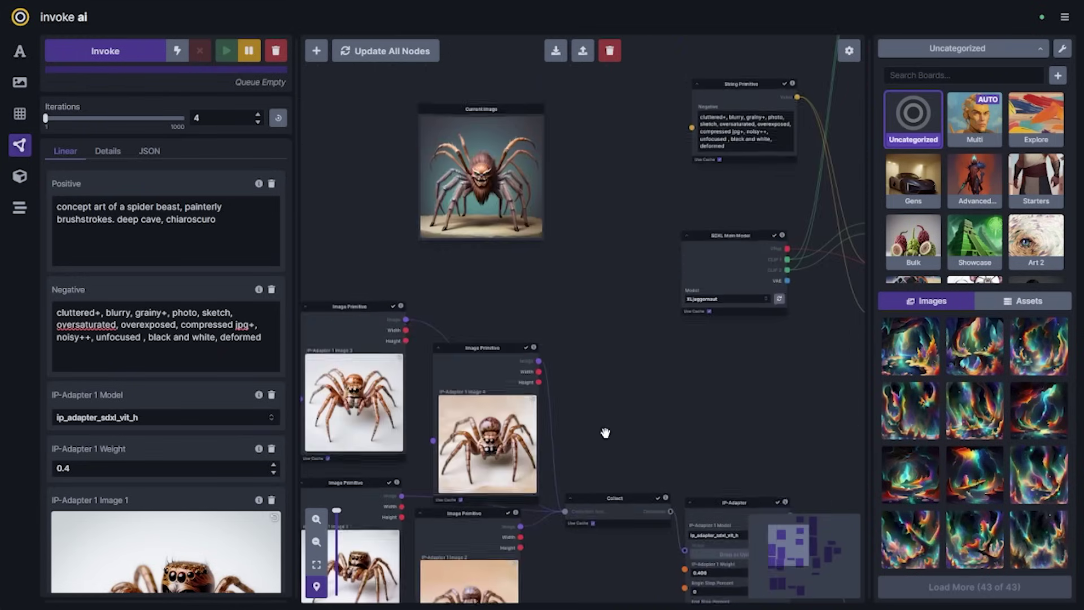
drag(578, 205, 602, 337)
scroll(599, 336, up, 4)
drag(588, 275, 779, 281)
scroll(692, 277, up, 3)
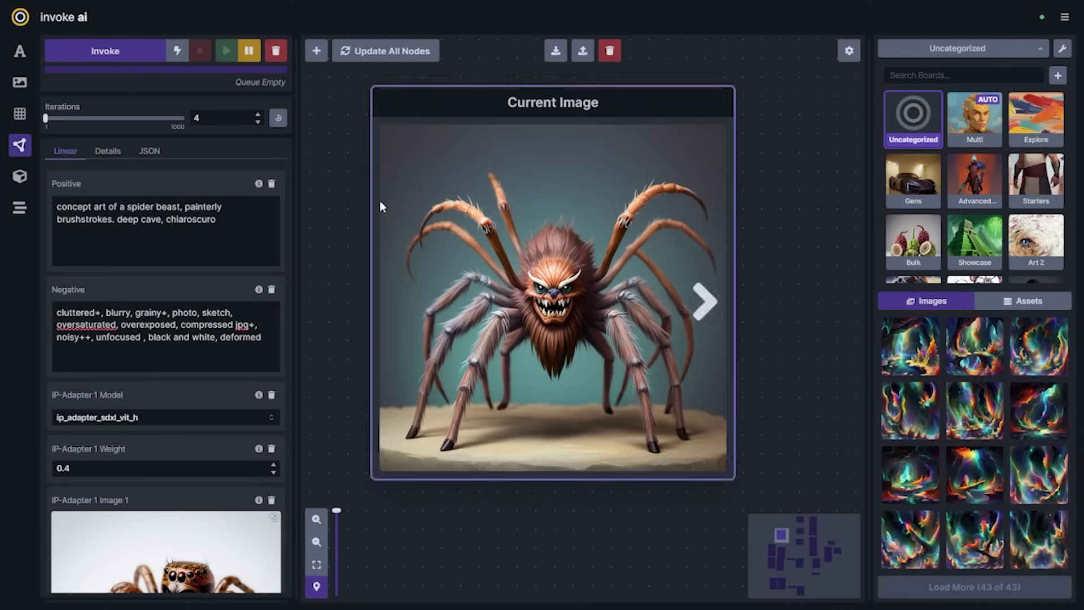
click(127, 53)
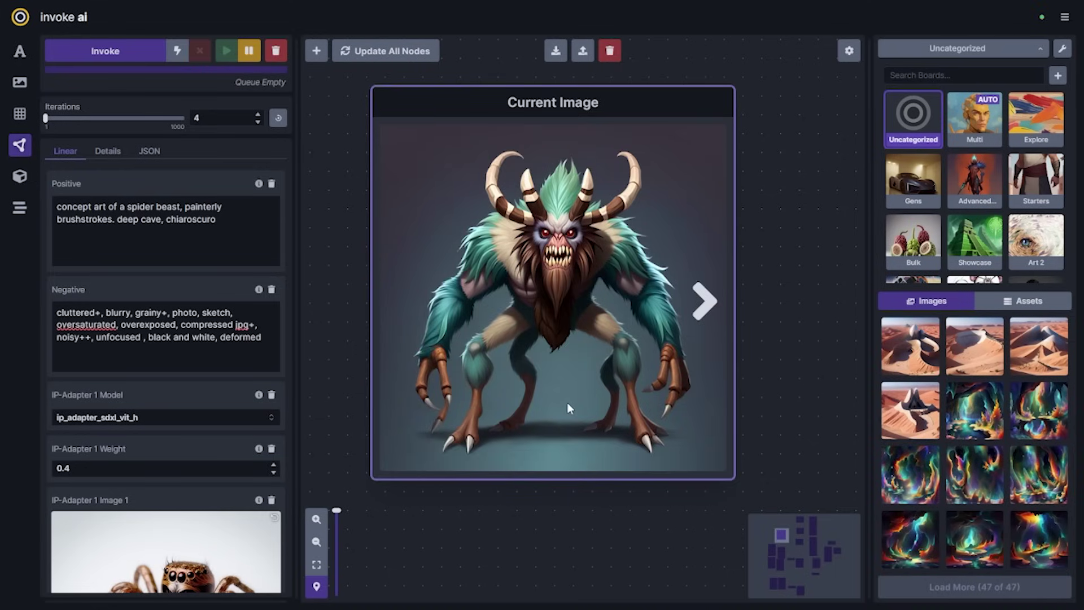
Compare the generated creature images one by one in the Current Image node and open the Multi board
click(705, 302)
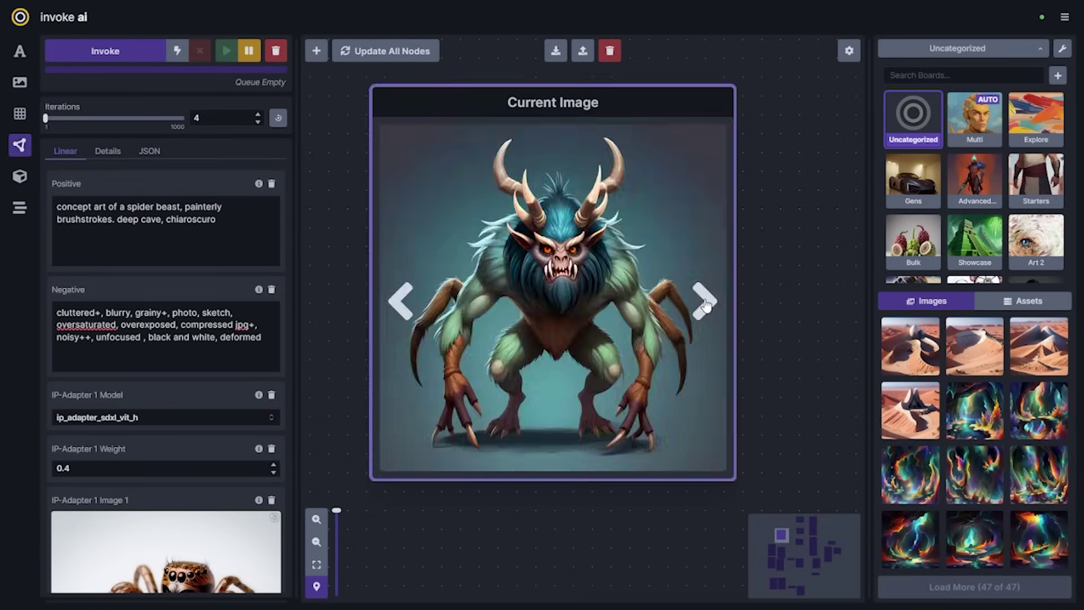
click(705, 303)
click(705, 303)
click(705, 303)
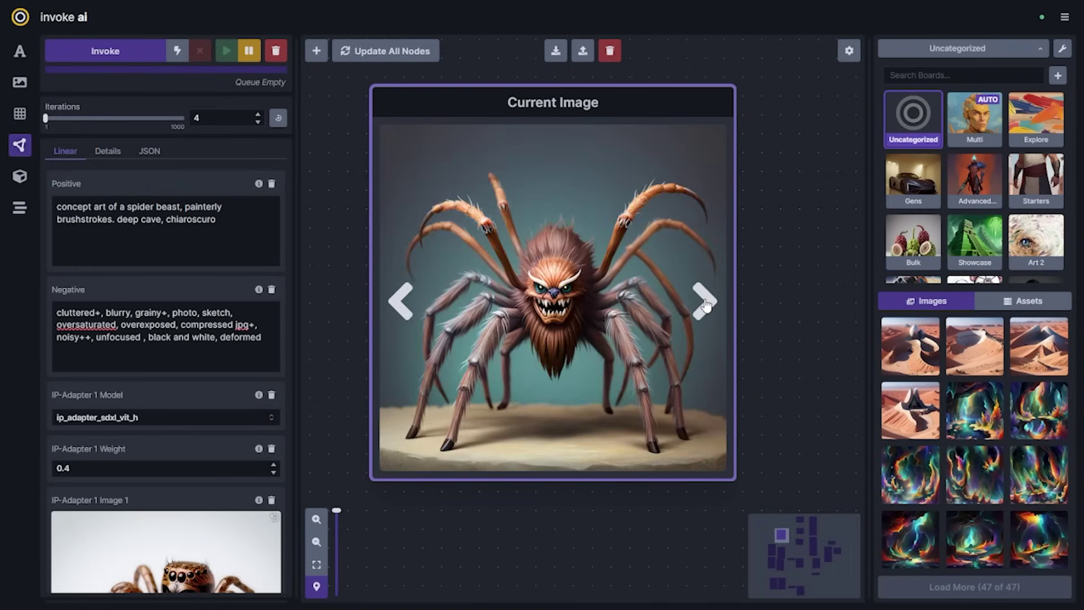
click(705, 303)
click(704, 303)
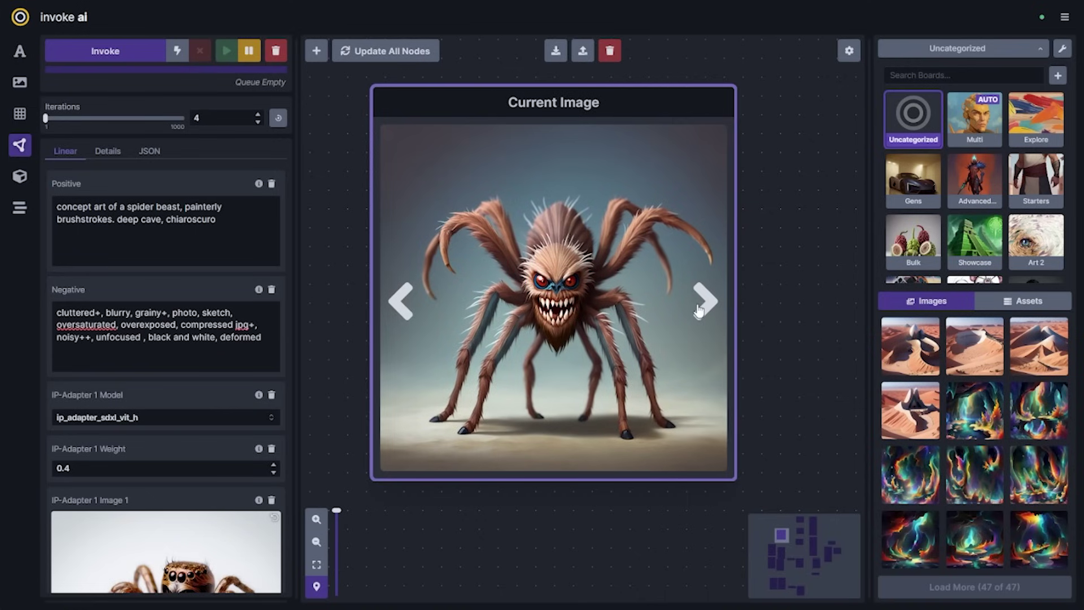
click(414, 313)
click(409, 311)
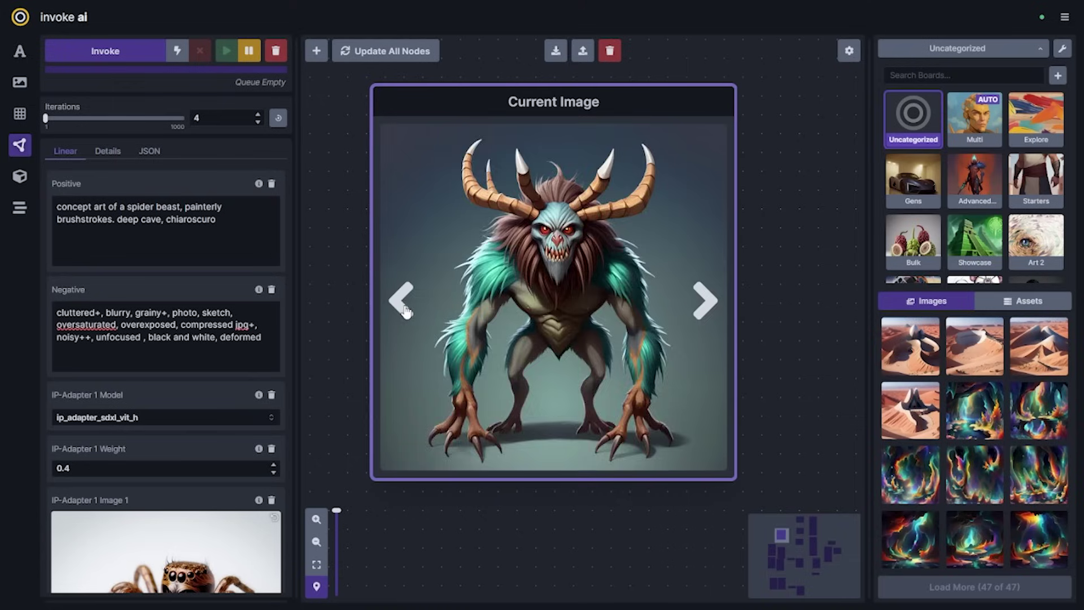
click(405, 310)
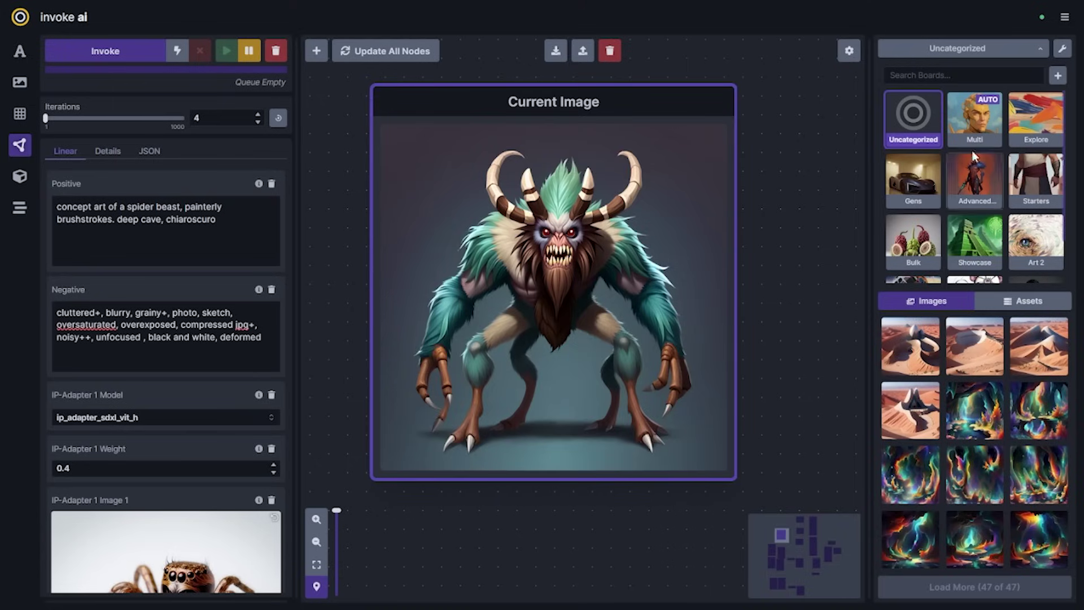
click(978, 126)
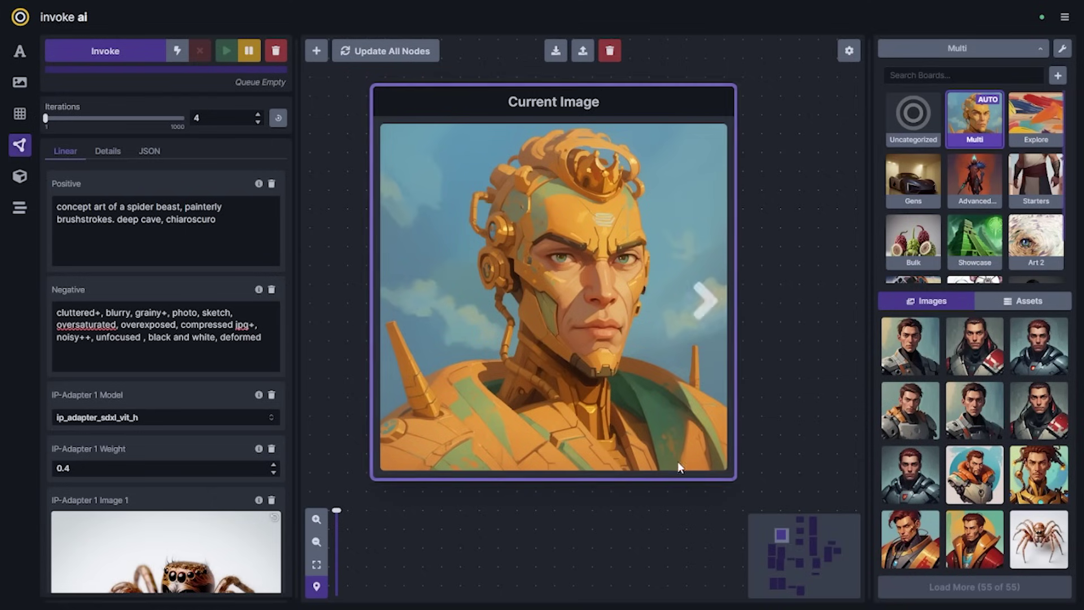
Replace the four spider images feeding IP-Adapter 1 with painterly armoured male character portraits from the Multi board
scroll(732, 368, down, 4)
drag(733, 368, 631, 241)
drag(658, 442, 634, 246)
drag(623, 334, 706, 268)
scroll(694, 302, down, 2)
mouse_move(708, 331)
mouse_down()
mouse_move(753, 337)
mouse_move(720, 320)
mouse_up()
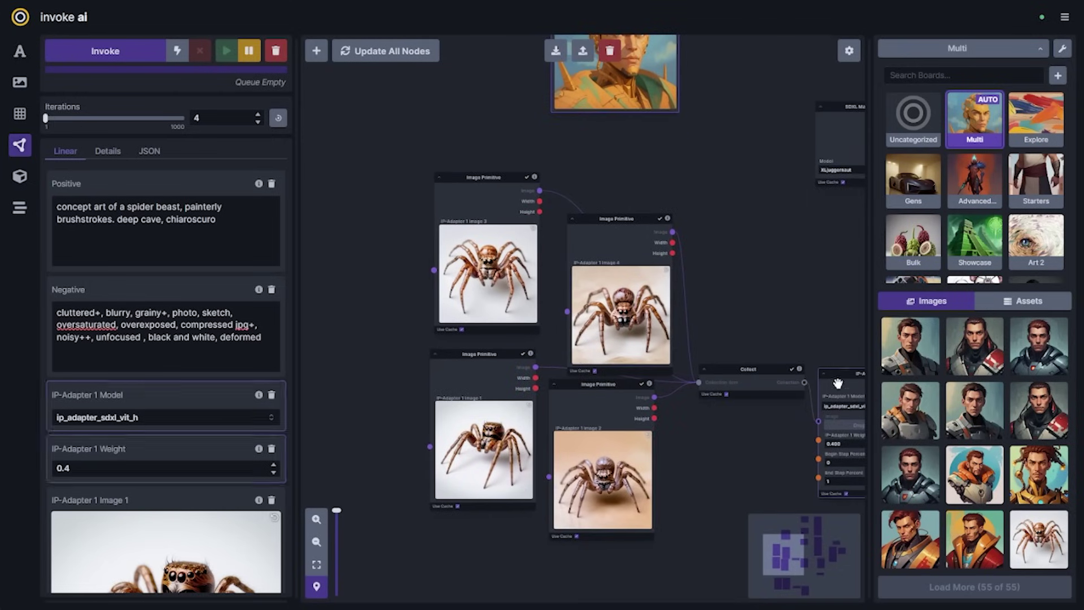
scroll(926, 421, down, 5)
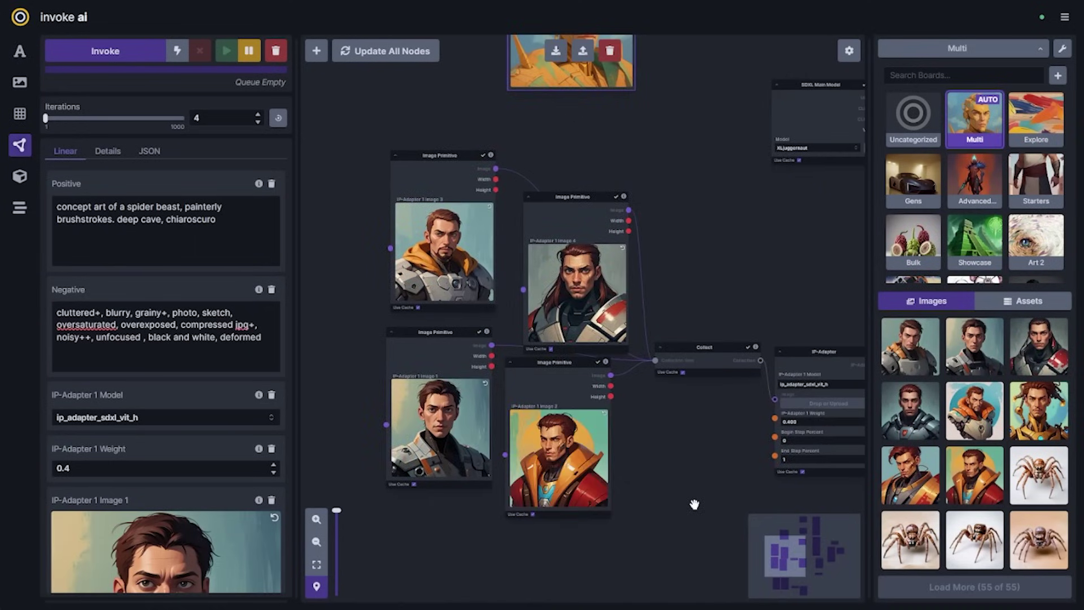
Set the weight of IP-Adapter 1 to 0.45
drag(694, 504, 640, 440)
scroll(749, 359, up, 5)
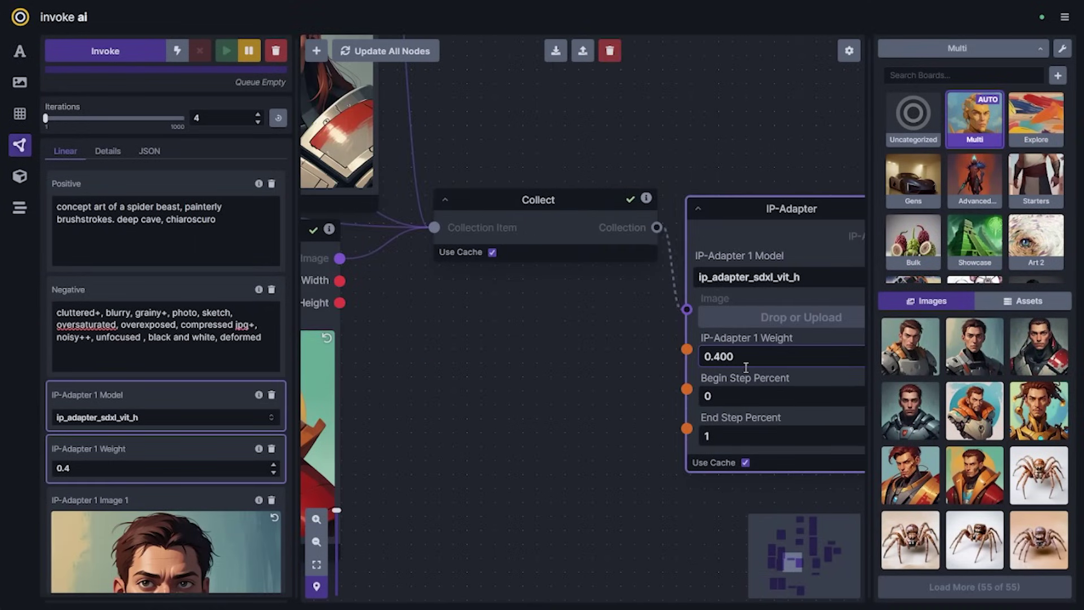
Bring the two IP-Adapter 2 image nodes into view and browse the Multi board for new reference images
scroll(636, 451, down, 5)
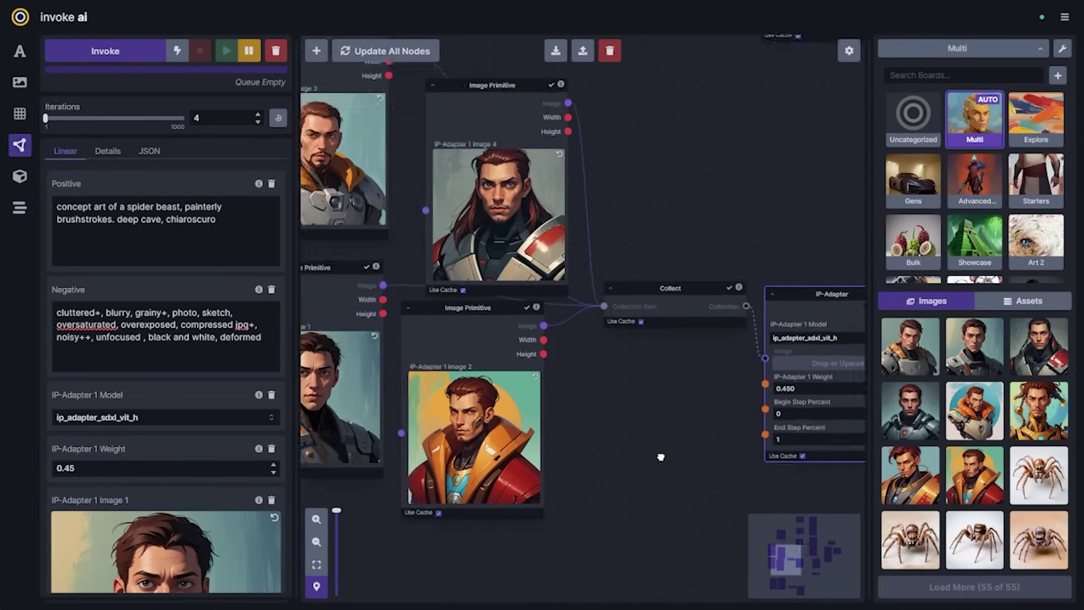
drag(636, 452, 635, 322)
drag(660, 428, 591, 136)
drag(705, 355, 699, 301)
scroll(993, 451, down, 10)
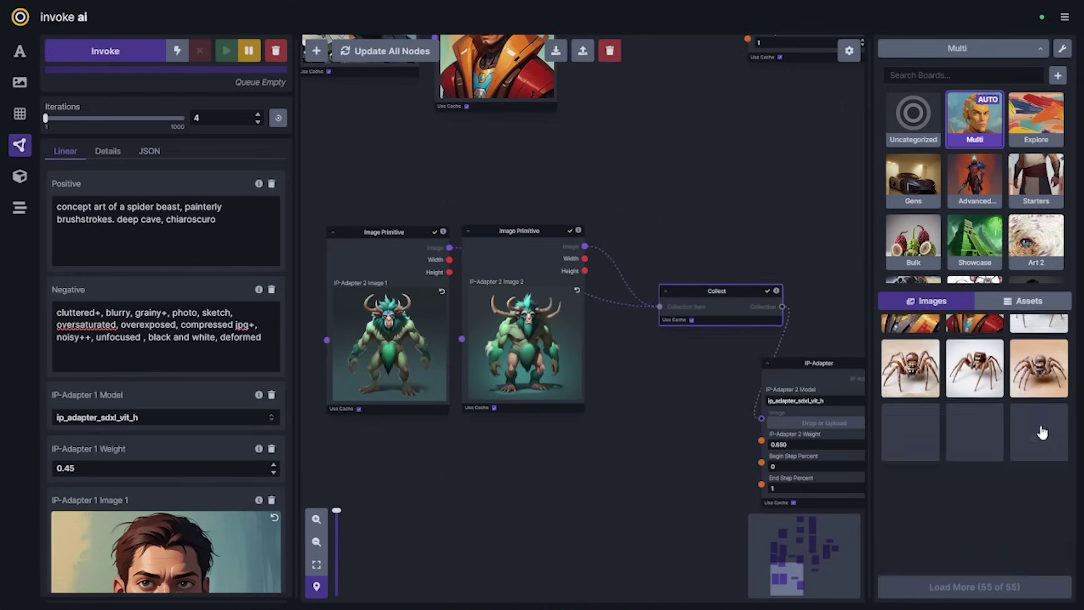
scroll(994, 451, down, 1)
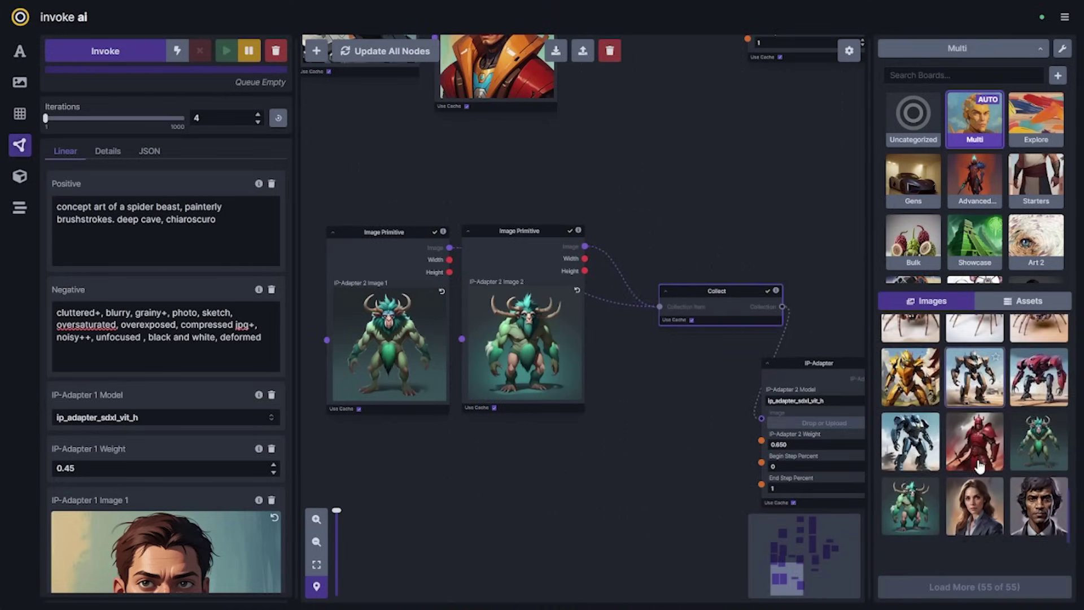
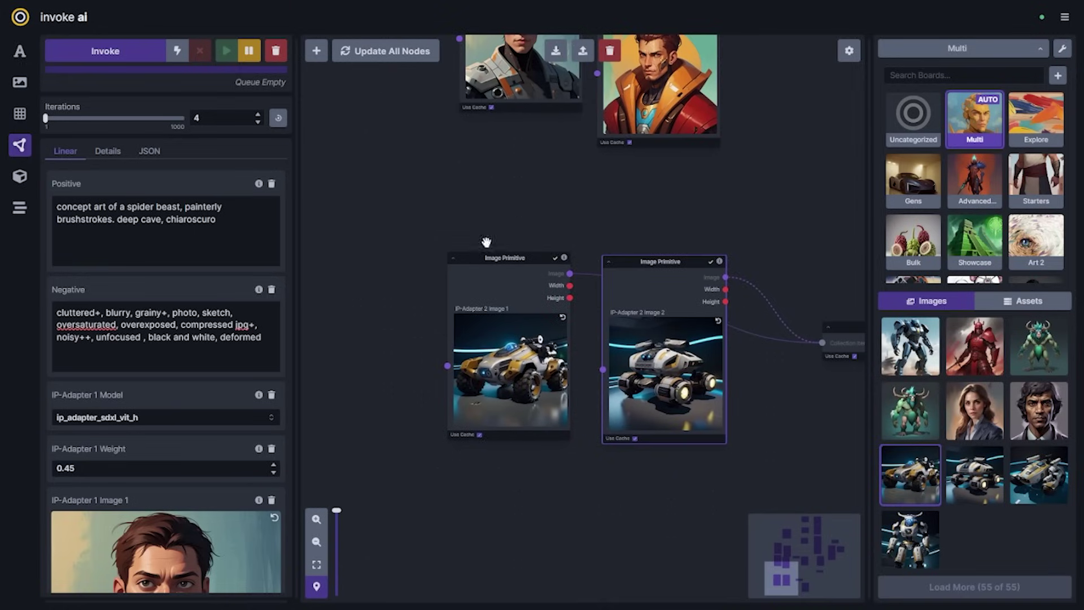
Set the weight of IP-Adapter 2 to 0.35 on its node in the graph
click(239, 223)
drag(757, 242, 427, 207)
scroll(649, 477, up, 4)
drag(586, 421, 573, 422)
text(35)
click(433, 348)
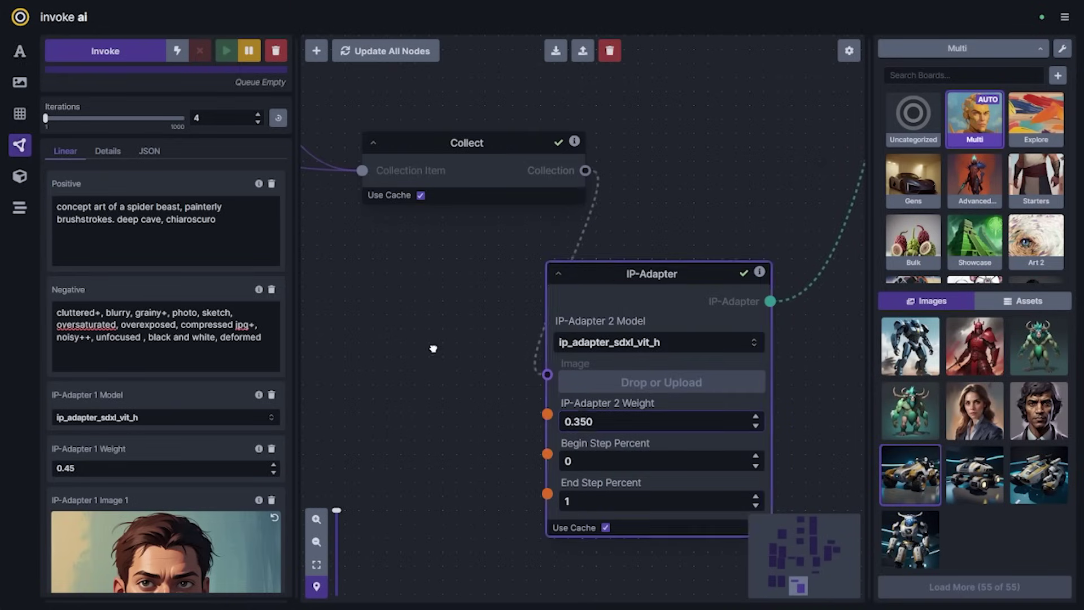
Review the two vehicle reference images of IP-Adapter 2, its Collect and IP-Adapter nodes, and the IP-Adapter 1 branch
drag(394, 310, 666, 401)
scroll(537, 332, down, 3)
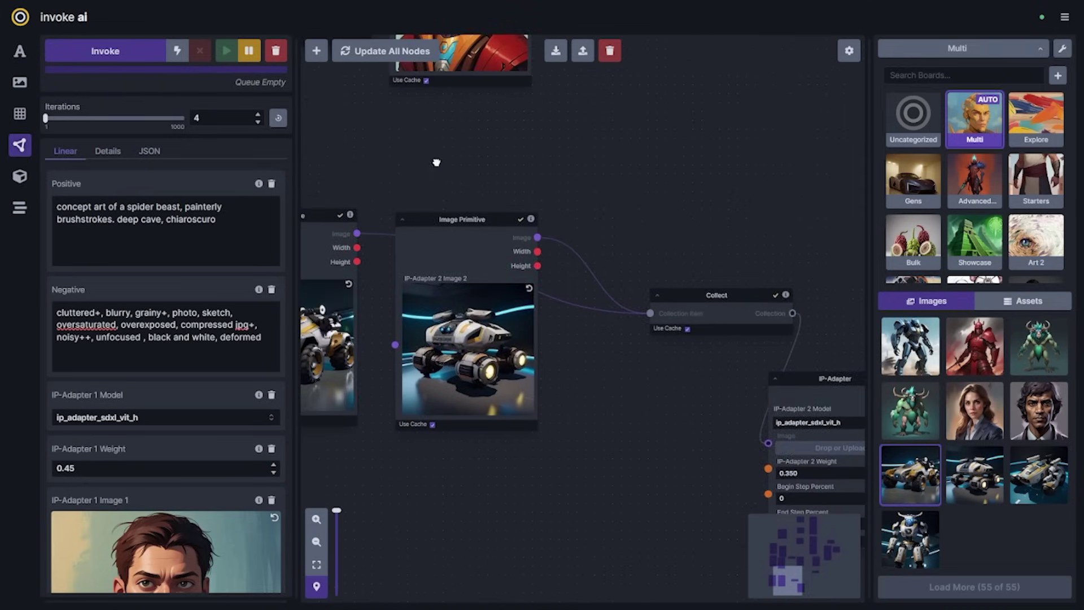
drag(435, 156, 567, 212)
drag(449, 212, 489, 207)
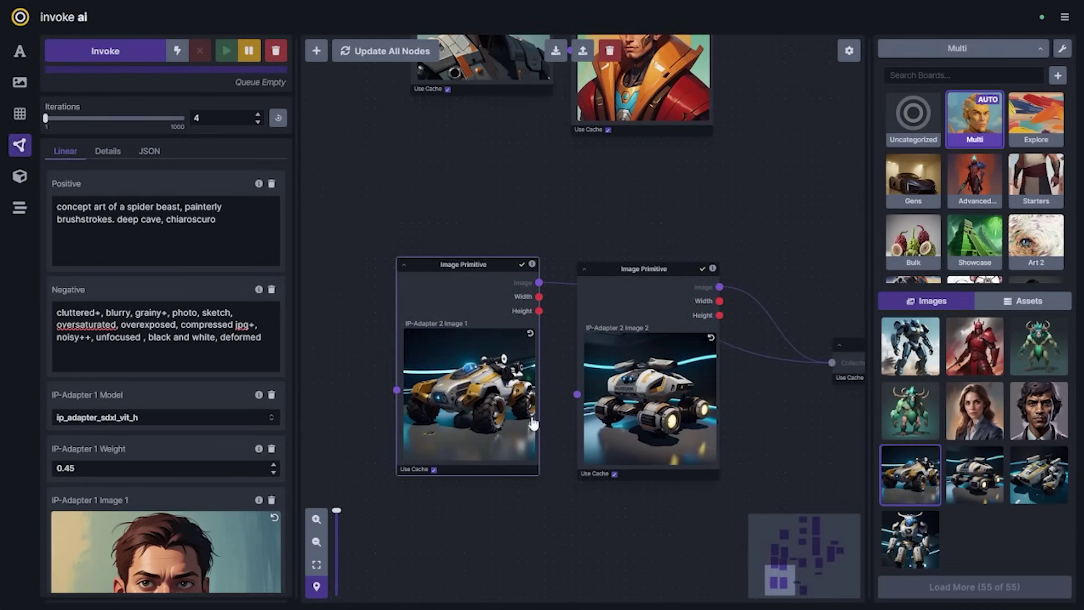
scroll(575, 401, up, 4)
scroll(564, 430, down, 5)
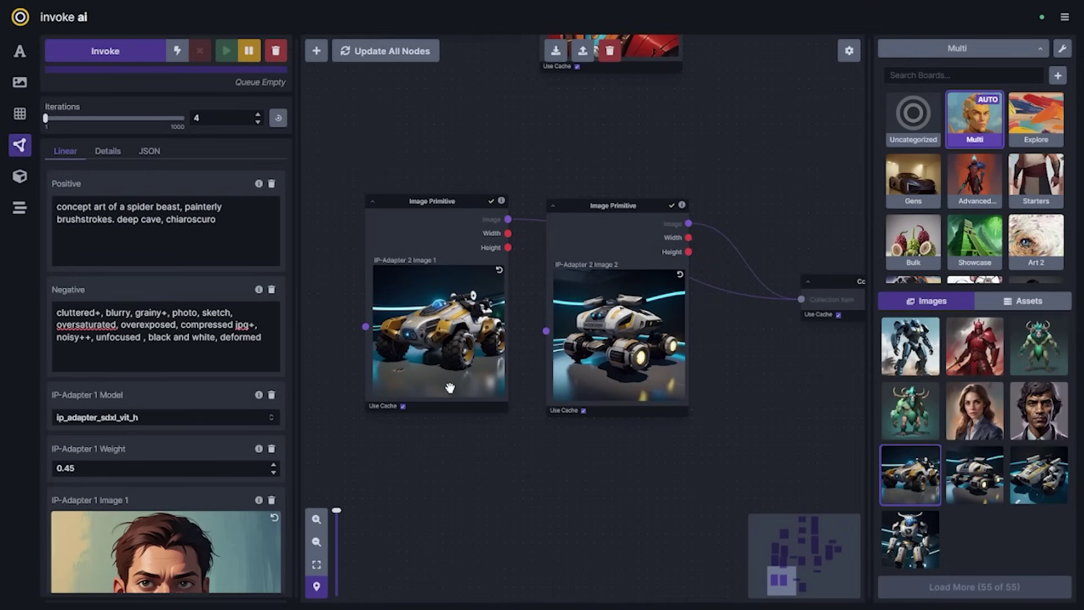
scroll(448, 426, right, 4)
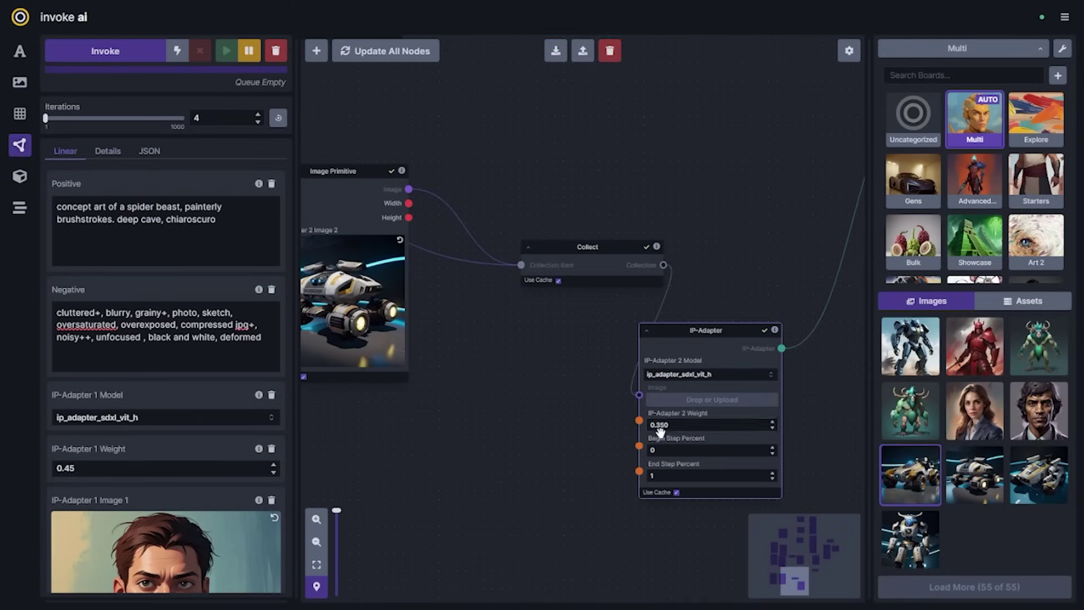
scroll(532, 335, left, 2)
scroll(532, 336, up, 1)
scroll(597, 324, up, 8)
scroll(597, 323, left, 5)
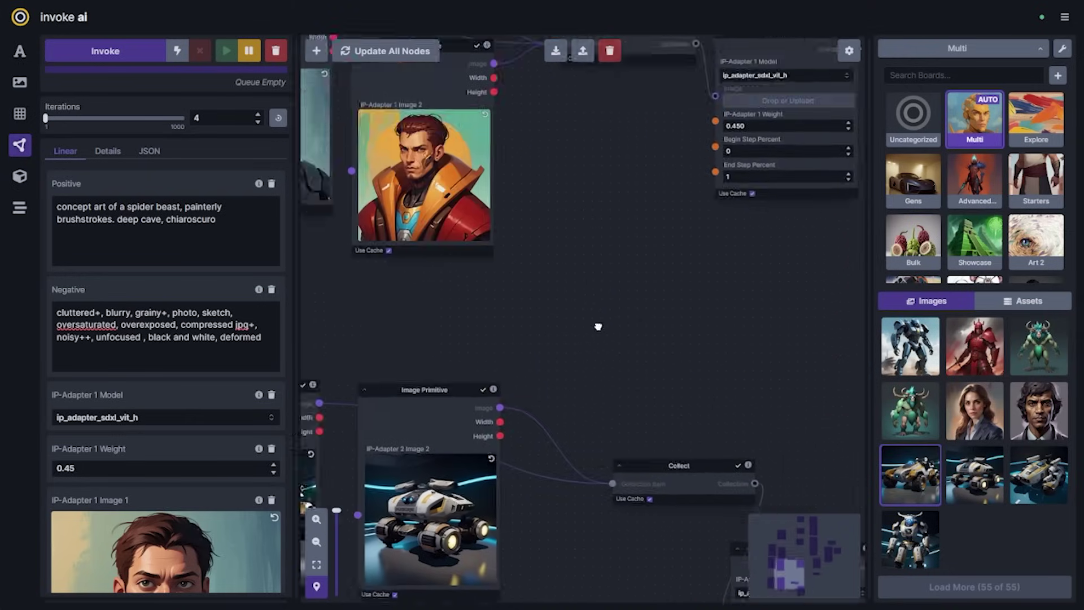
Replace the positive prompt with "portrait of a cyborg king. photo 35mm"
click(169, 242)
drag(222, 231, 2, 184)
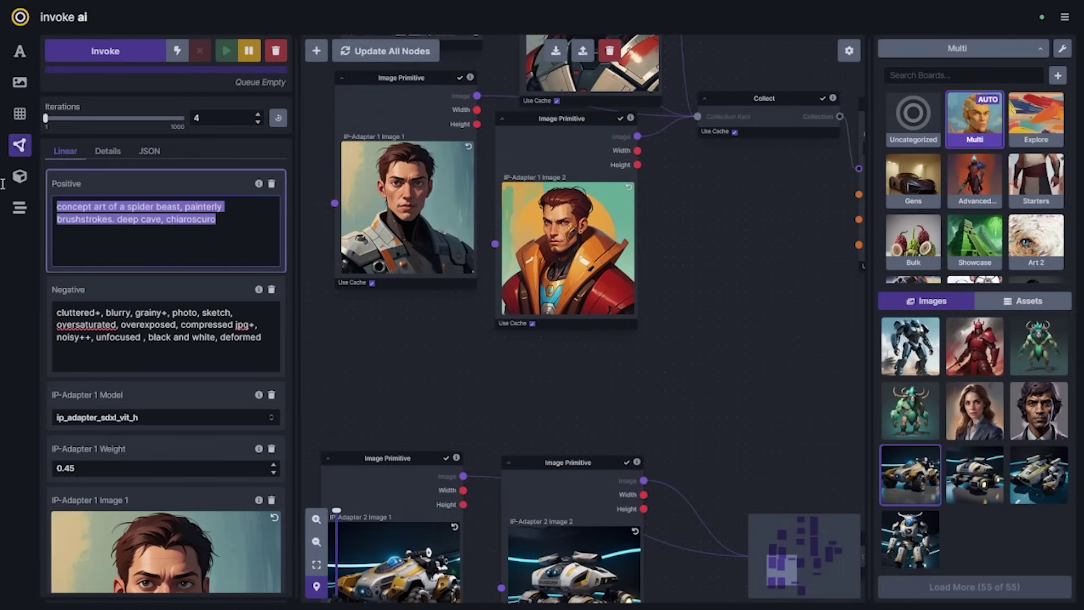
text(p)
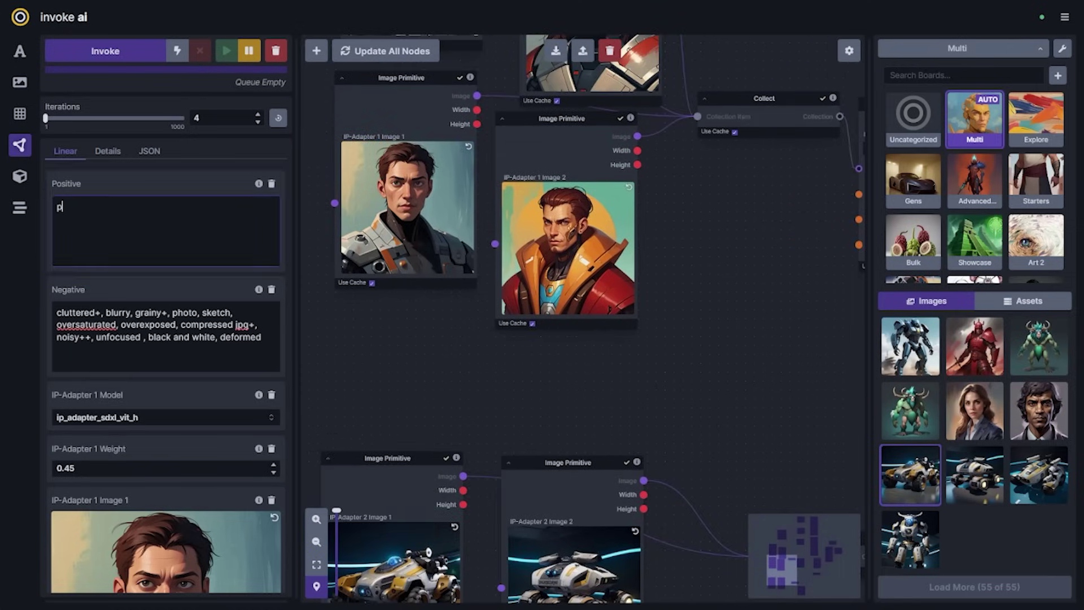
text(hoto 35mm)
key(Home)
text(a cyborg king.)
key(Home)
text(portrait of)
Remove "photo" from the negative prompt and append ". dynamic lighting, golden hour." to the positive prompt
drag(202, 312, 171, 313)
key(BackSpace)
click(236, 231)
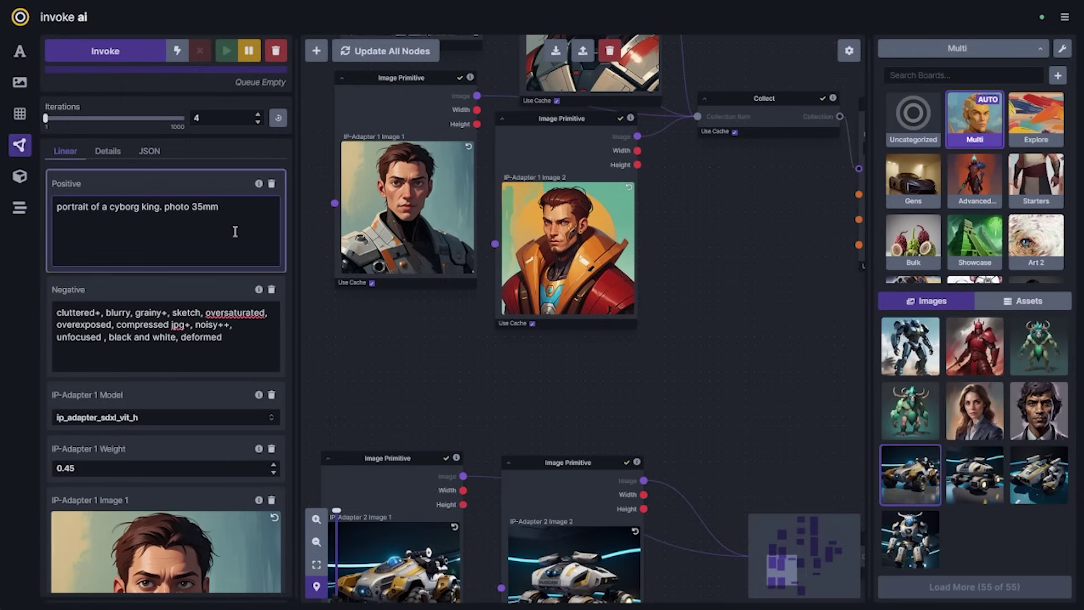
text(. dynamic lighting, golden hour.)
Generate a batch of cyborg king portraits with the Current Image node in view
scroll(627, 262, down, 2)
drag(749, 303, 683, 514)
scroll(788, 187, up, 5)
key(ctrl+Return)
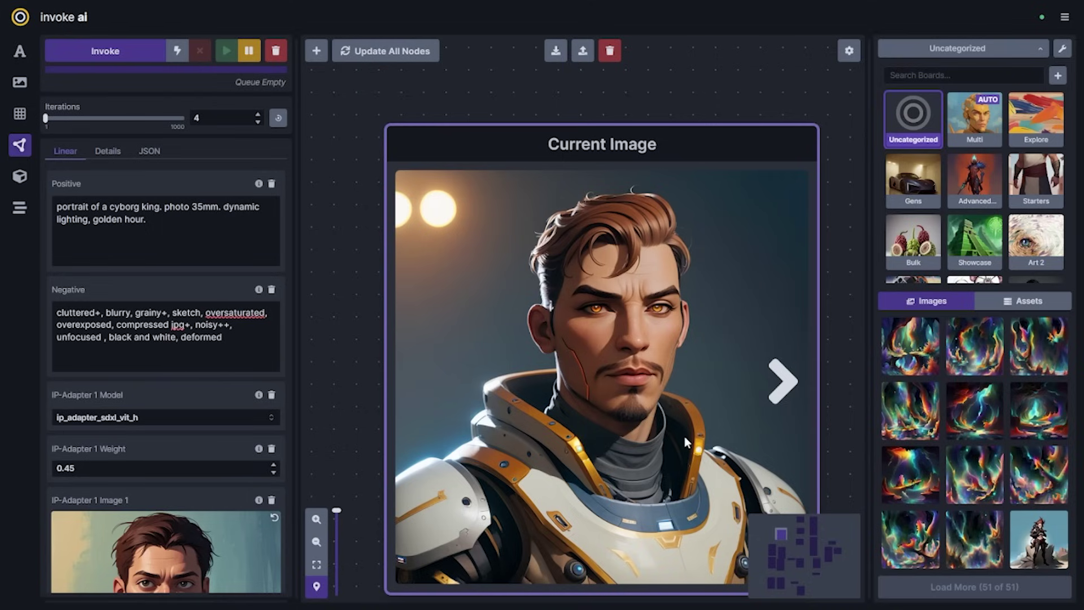
Compare the generated cyborg king portraits in the Current Image node with the IP-Adapter 1 reference image
scroll(198, 411, down, 4)
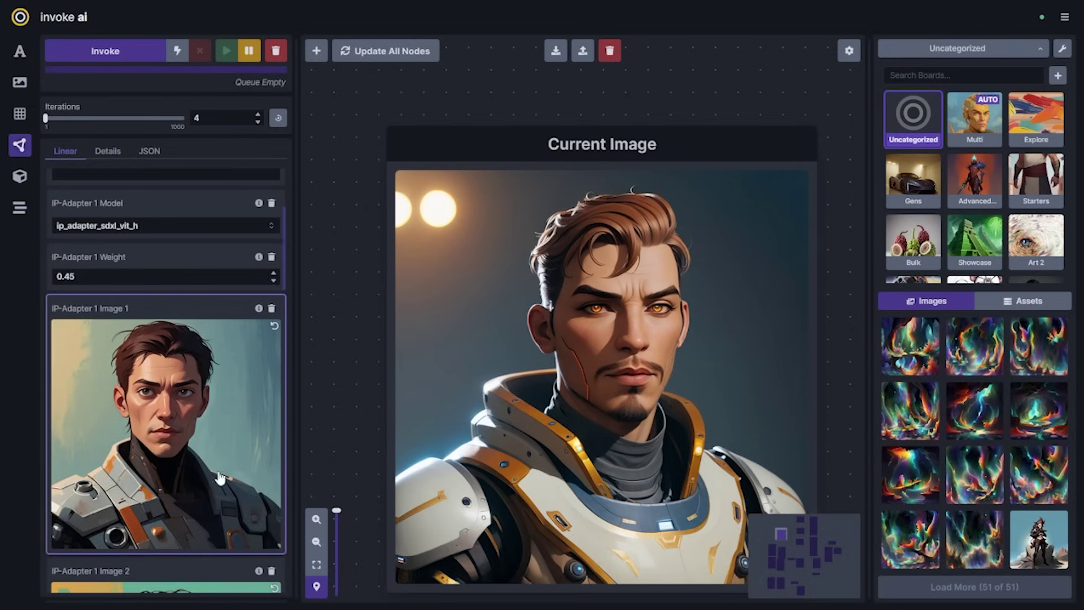
scroll(170, 384, up, 3)
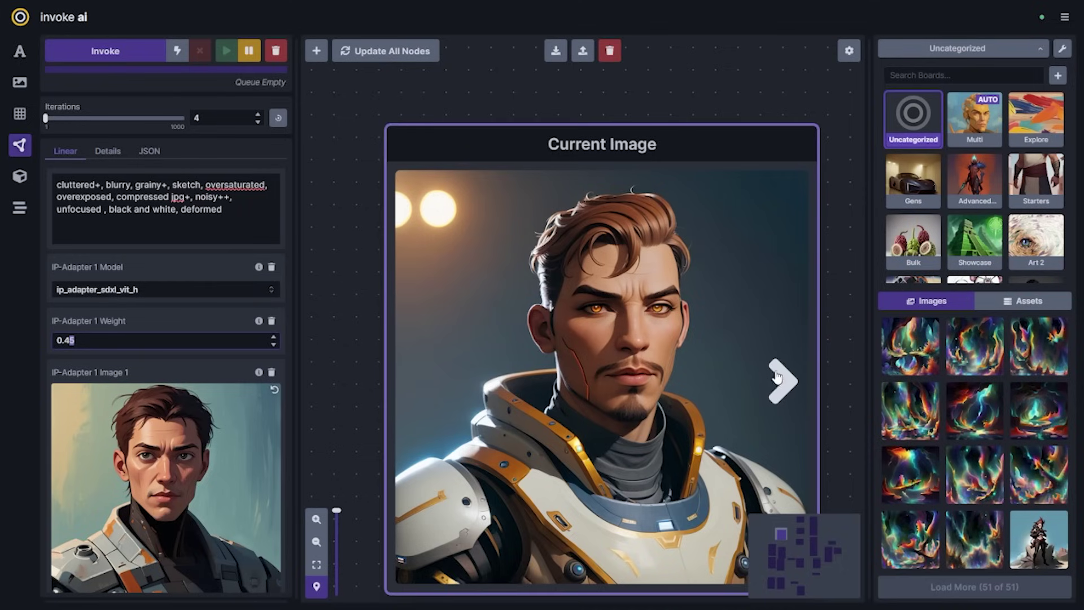
click(777, 377)
click(781, 379)
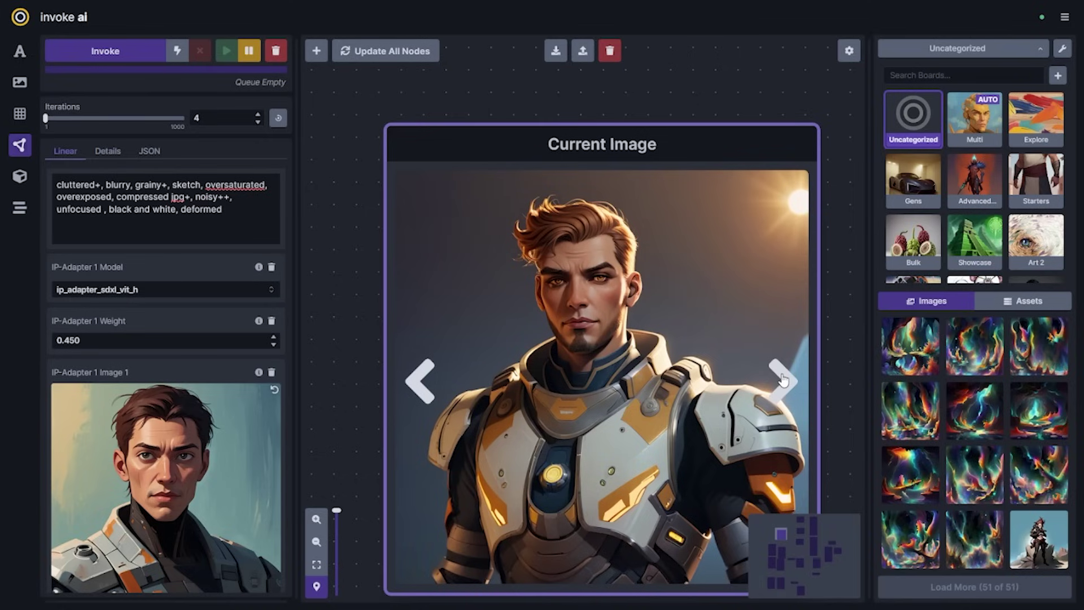
click(434, 383)
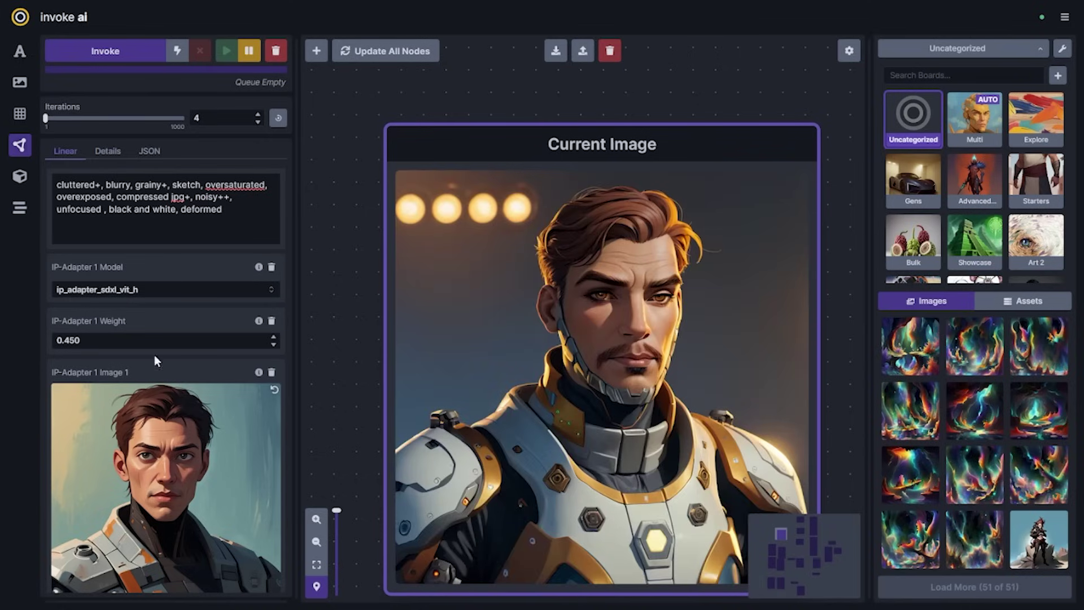
Set the IP-Adapter 1 weight to 0.3 in the linear view
click(67, 340)
key(BackSpace)
text(300)
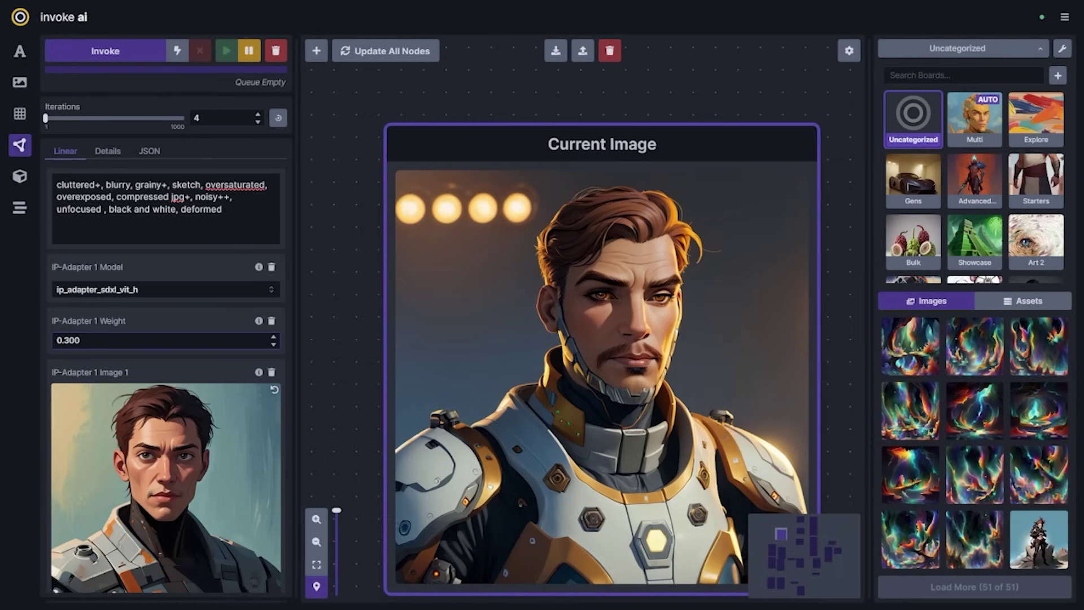
Set the IP-Adapter 2 weight to 0.45 in the linear view
scroll(105, 359, down, 10)
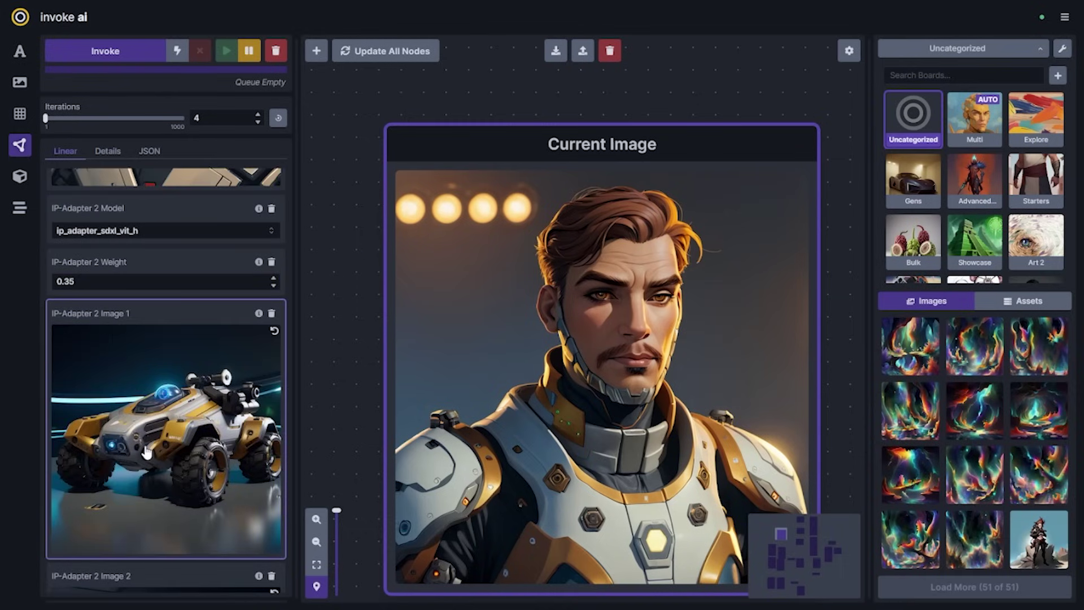
scroll(144, 450, down, 2)
scroll(118, 425, up, 1)
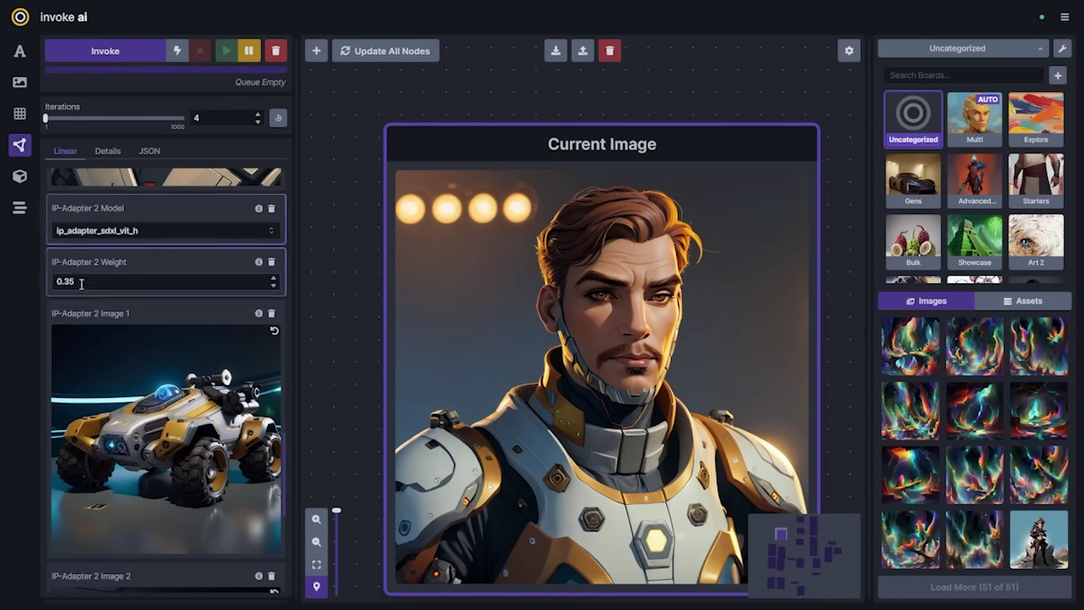
scroll(175, 396, up, 6)
scroll(182, 402, down, 8)
scroll(182, 402, up, 10)
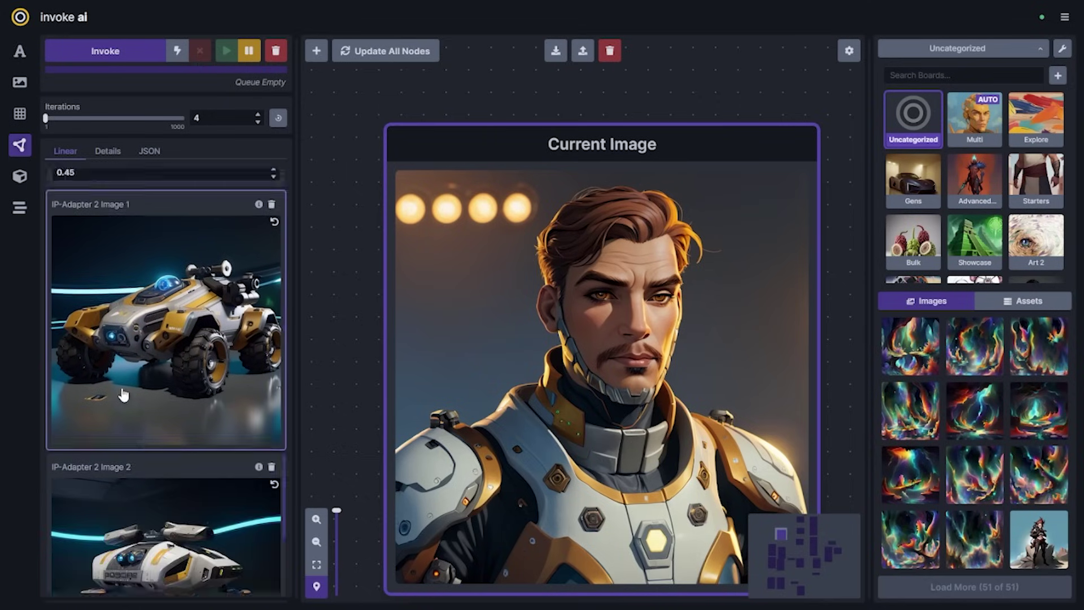
Check the prompts and reference images of both IP-Adapters, and generate another batch of portraits
scroll(200, 442, up, 12)
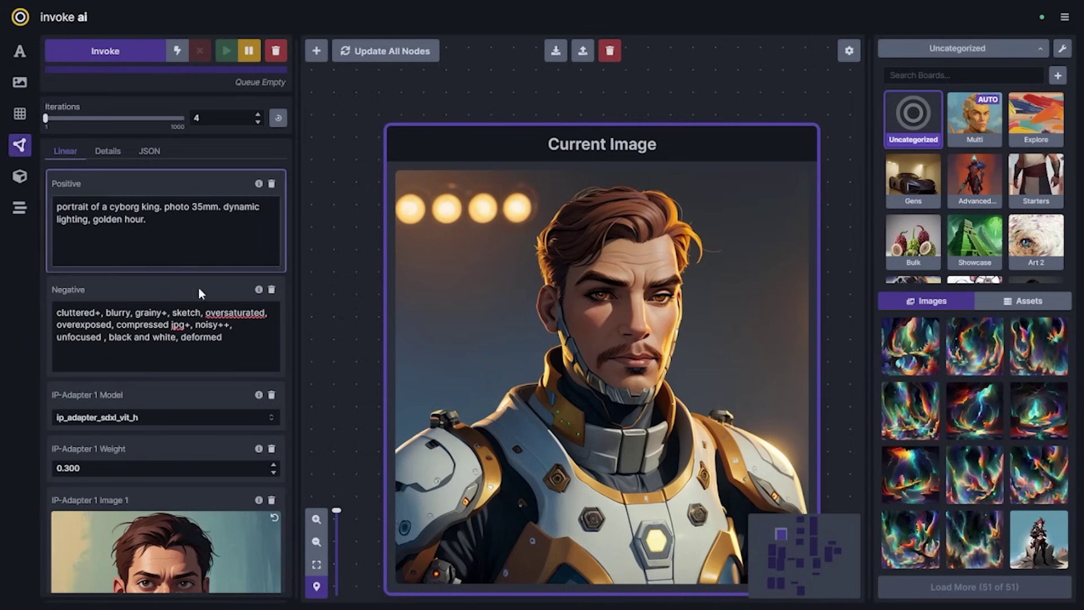
scroll(153, 296, down, 15)
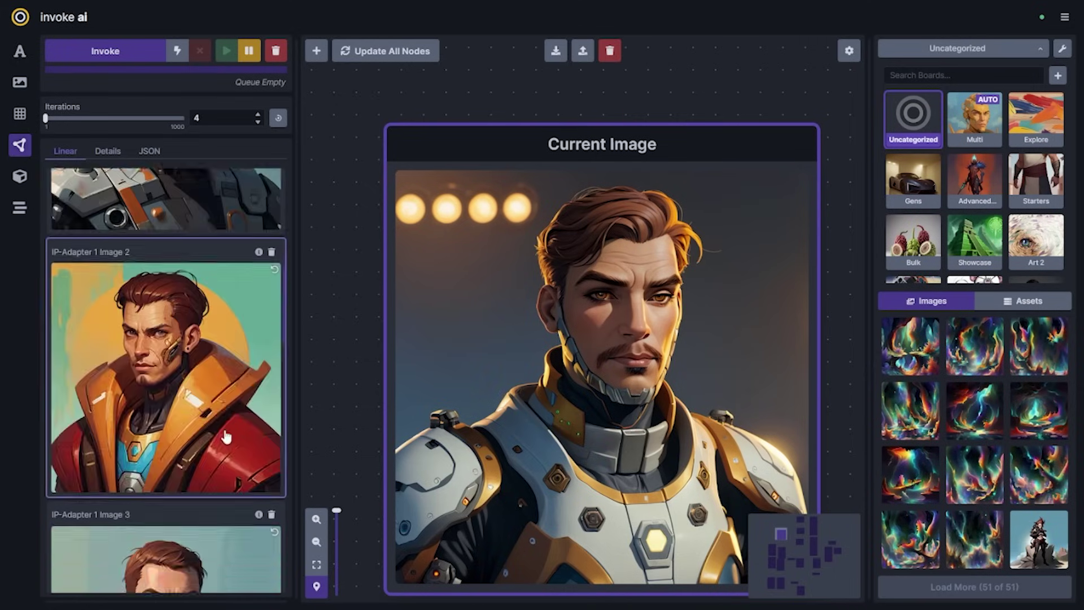
scroll(217, 425, down, 6)
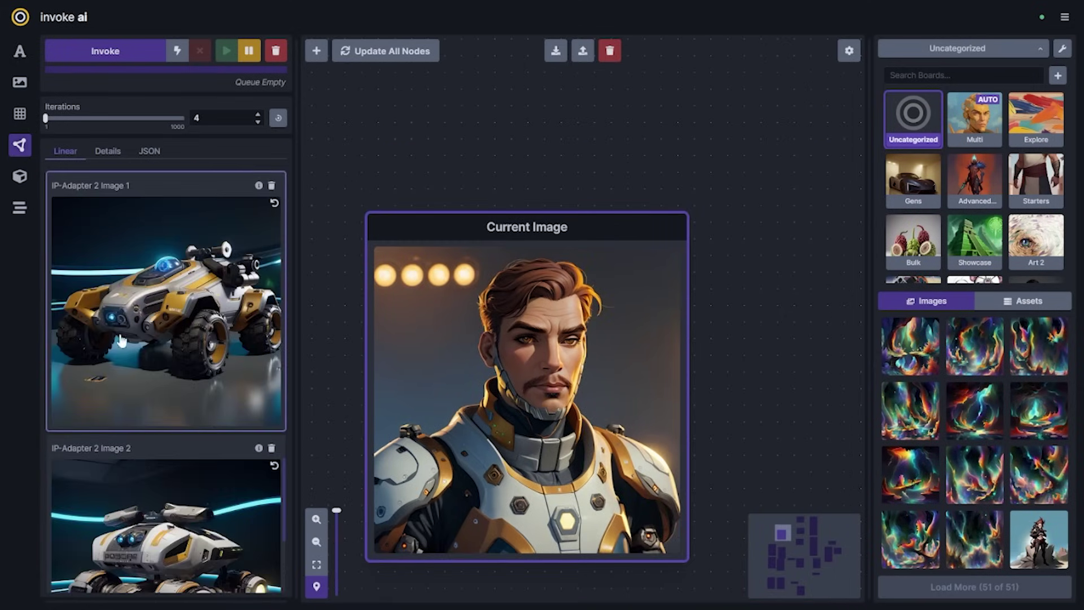
scroll(389, 338, up, 3)
drag(437, 343, 356, 362)
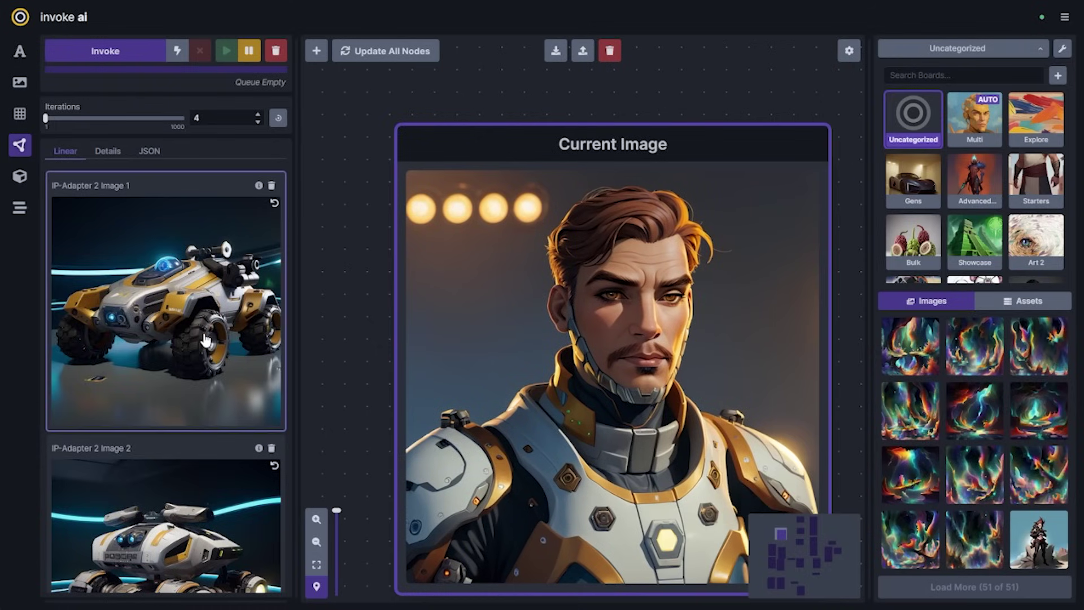
scroll(198, 395, up, 20)
click(113, 52)
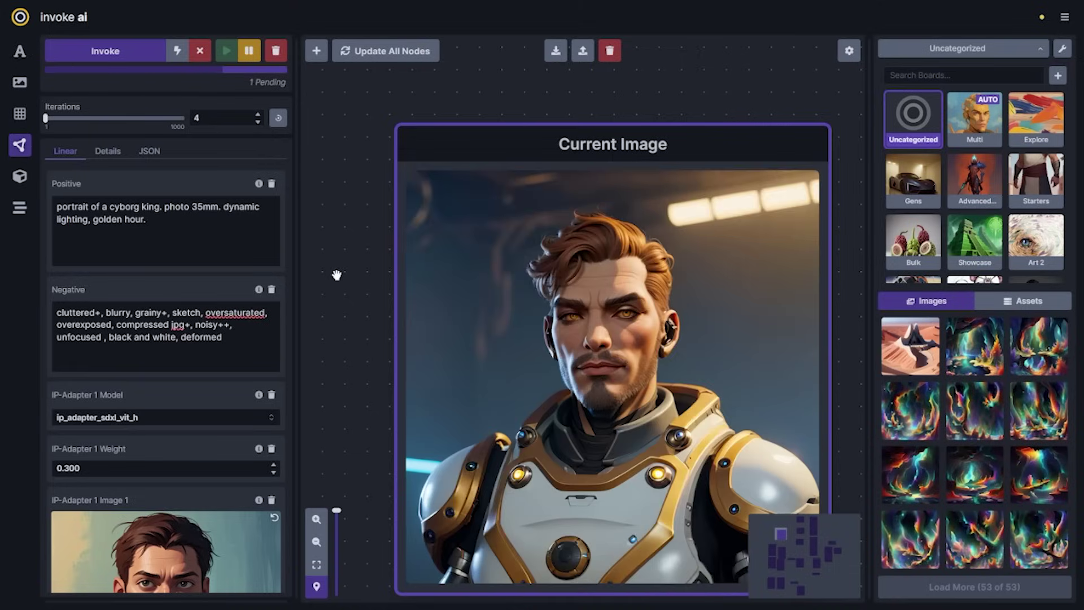
Compare the new portraits in the Current Image node with the prompt, adapter weights and reference images
drag(375, 416, 366, 362)
click(790, 318)
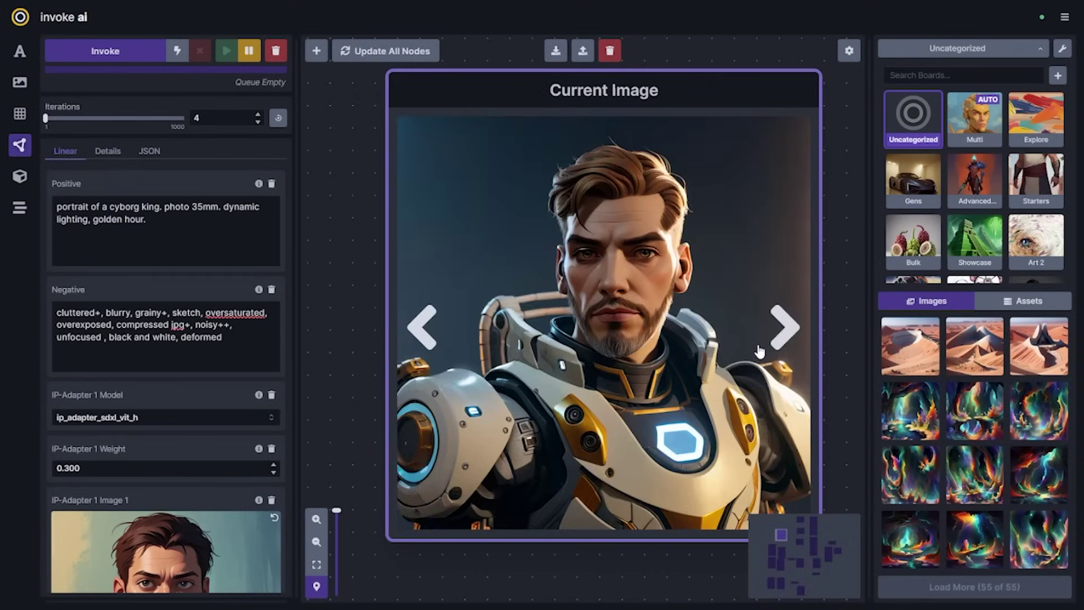
click(793, 326)
scroll(224, 431, down, 3)
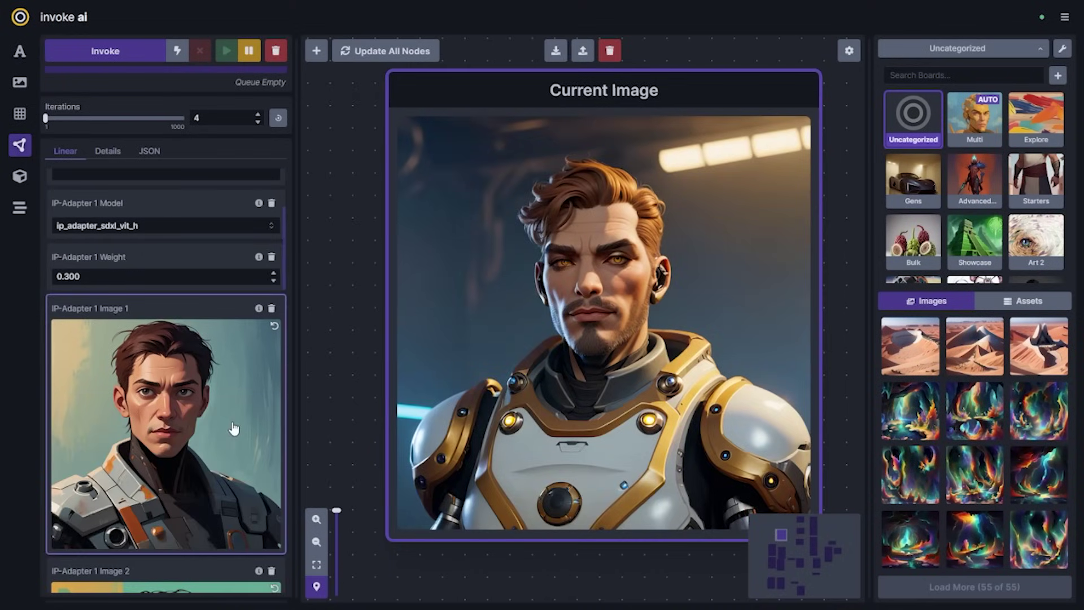
click(785, 322)
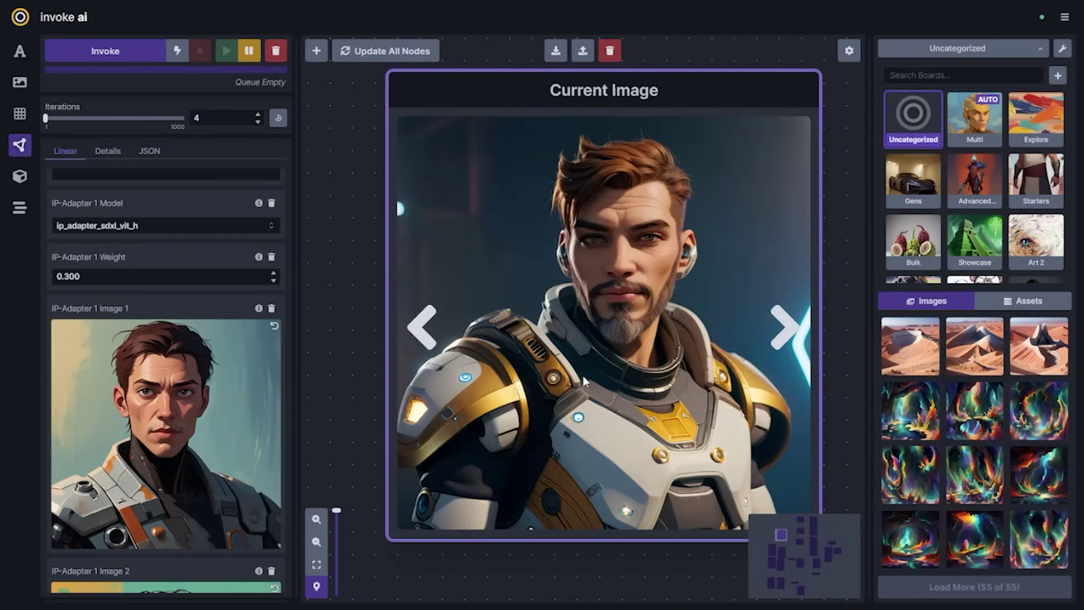
click(424, 343)
scroll(157, 431, up, 3)
click(82, 225)
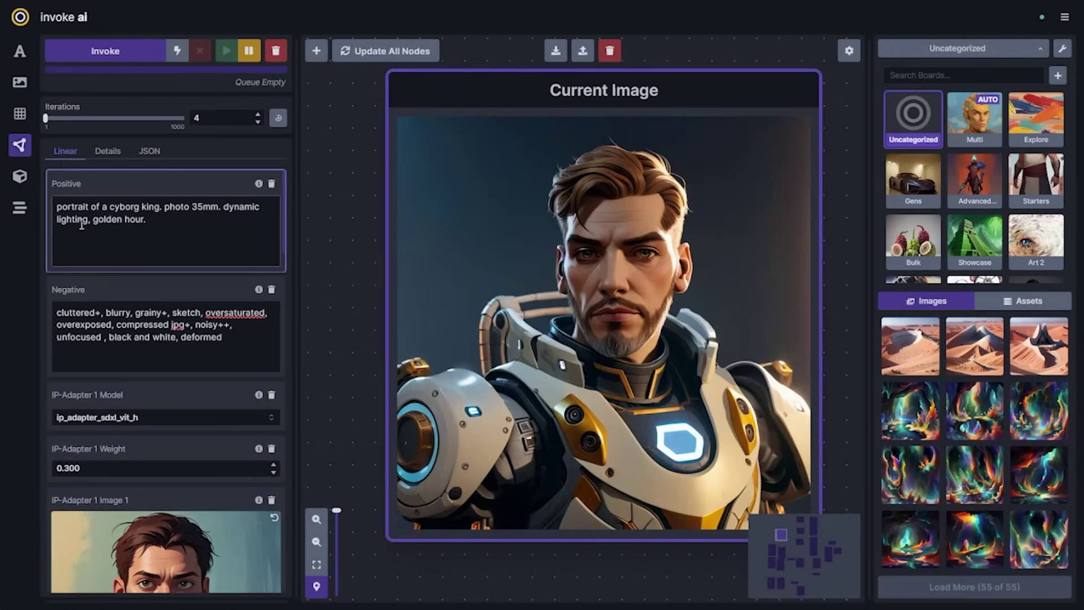
scroll(173, 318, down, 10)
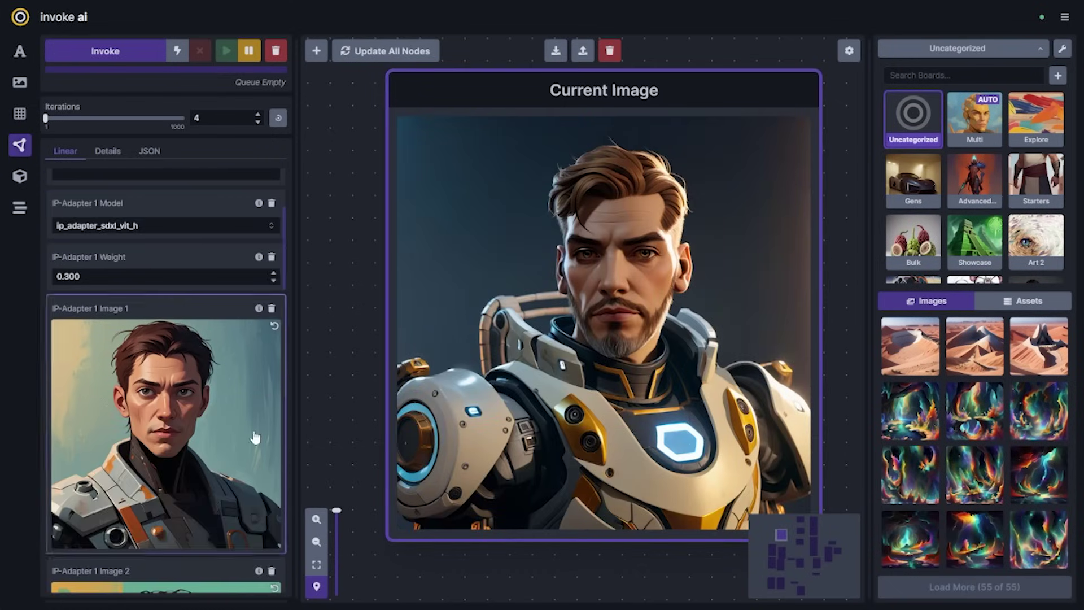
scroll(172, 318, down, 8)
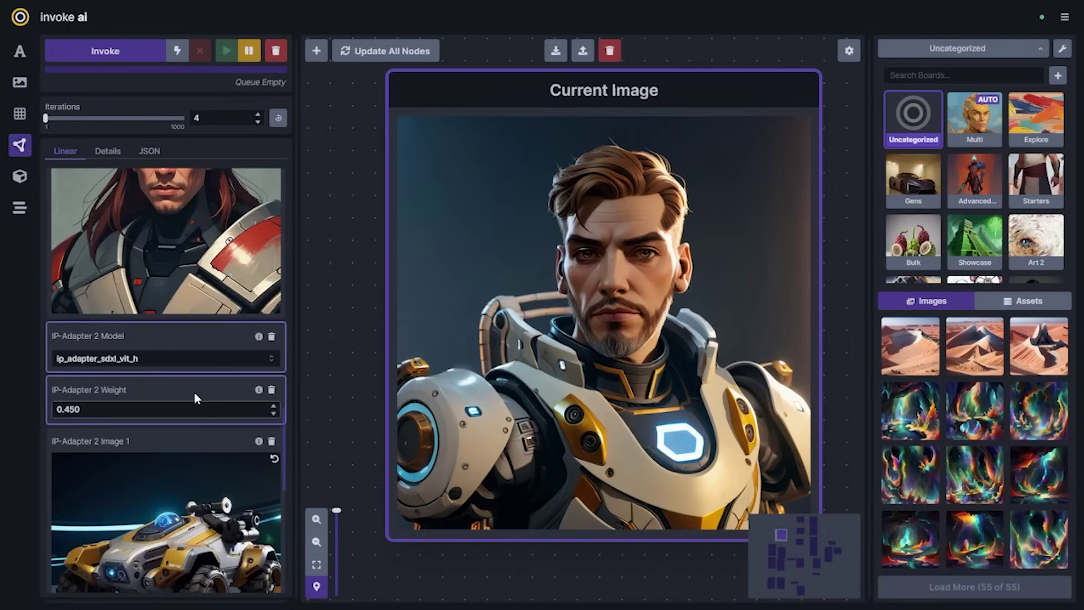
scroll(196, 400, down, 1)
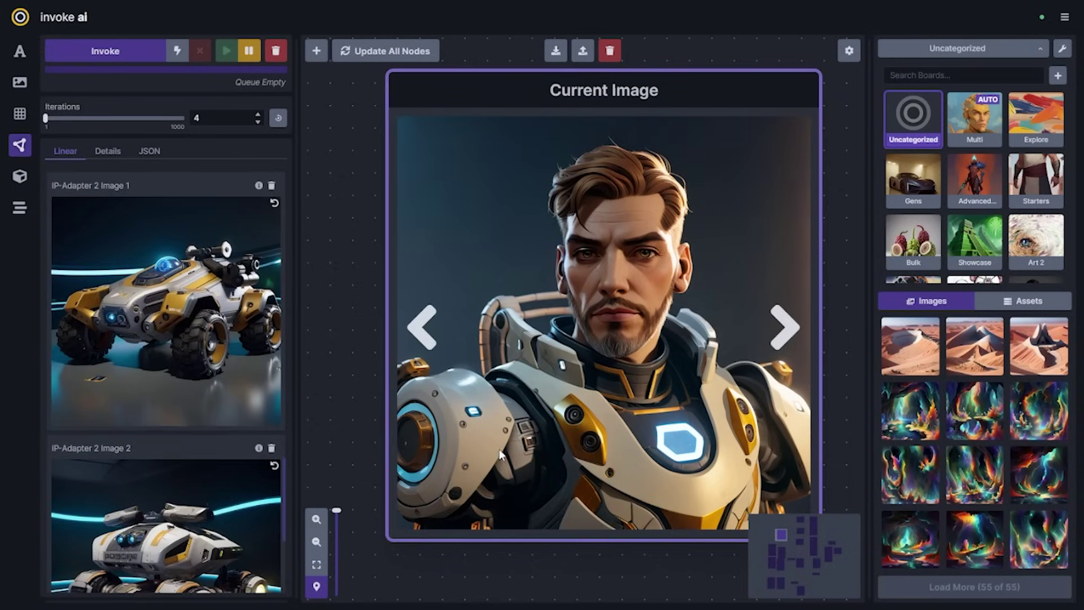
Examine how the portrait and vehicle image nodes feed the two IP-Adapters in the node graph
scroll(374, 358, down, 5)
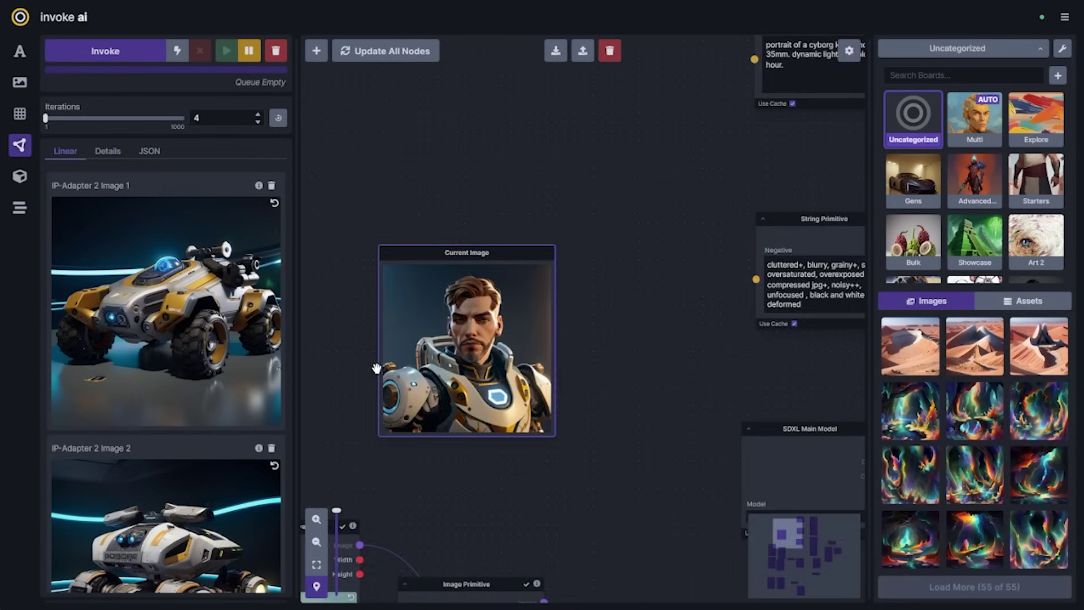
scroll(636, 421, down, 2)
scroll(636, 420, down, 1)
drag(624, 430, 587, 314)
scroll(626, 418, down, 4)
scroll(588, 315, up, 4)
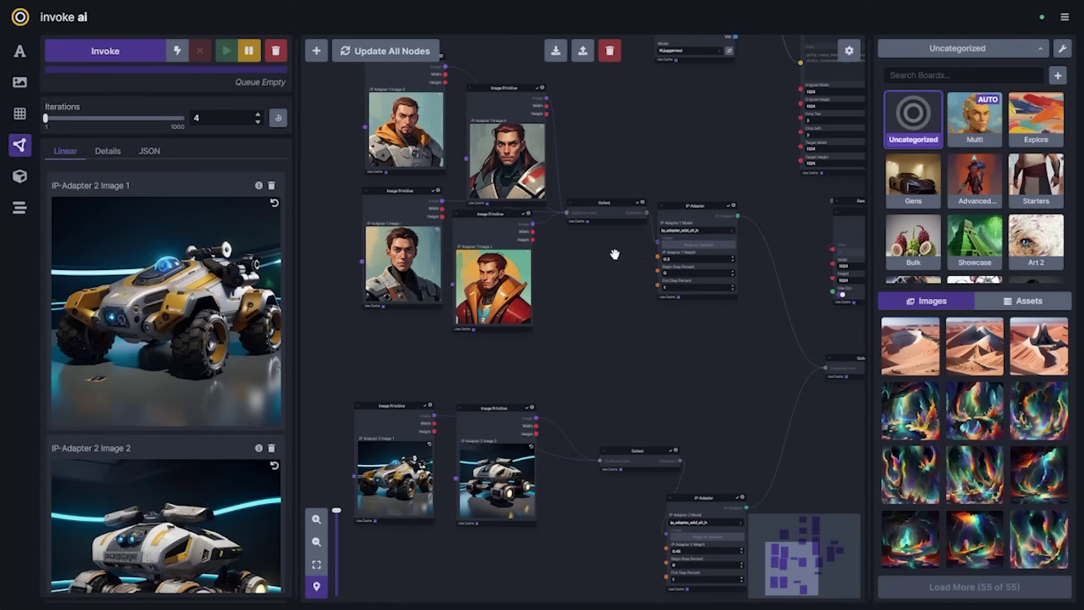
drag(581, 282, 585, 341)
scroll(585, 341, up, 2)
drag(578, 302, 628, 371)
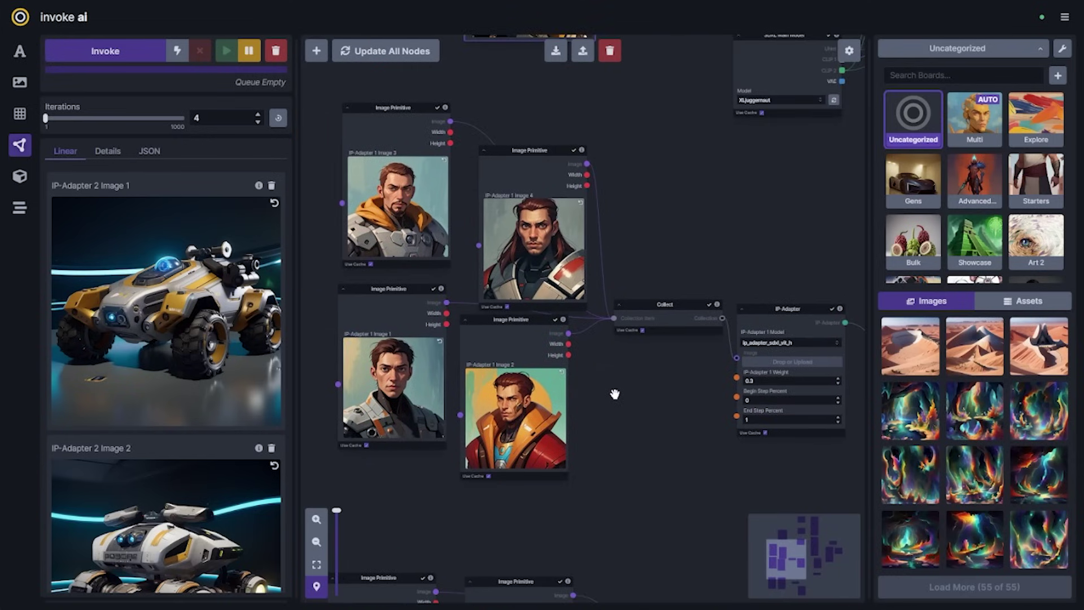
scroll(615, 394, up, 2)
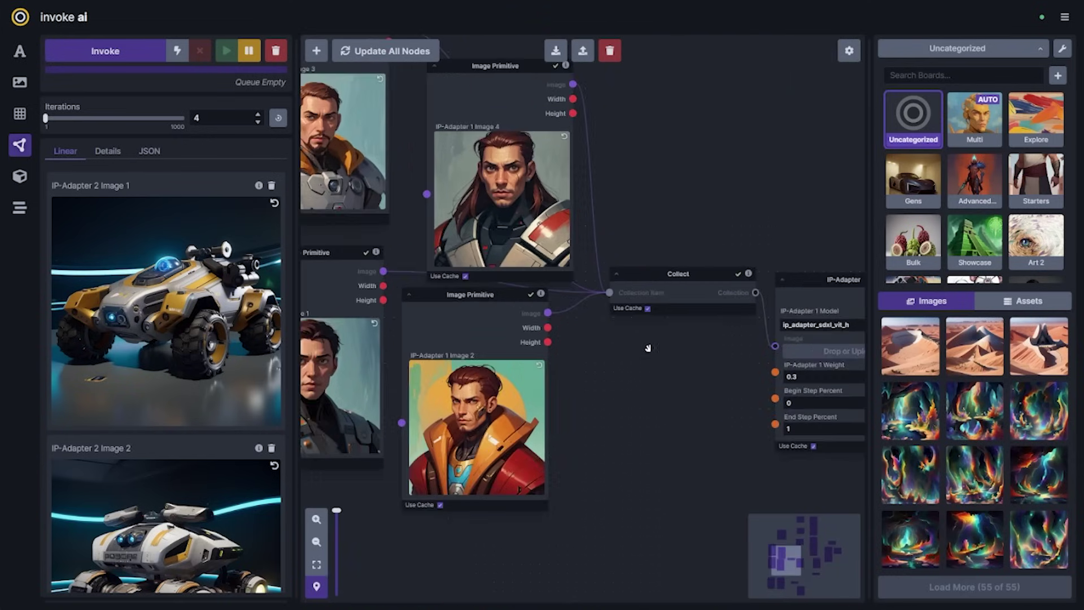
drag(648, 348, 718, 469)
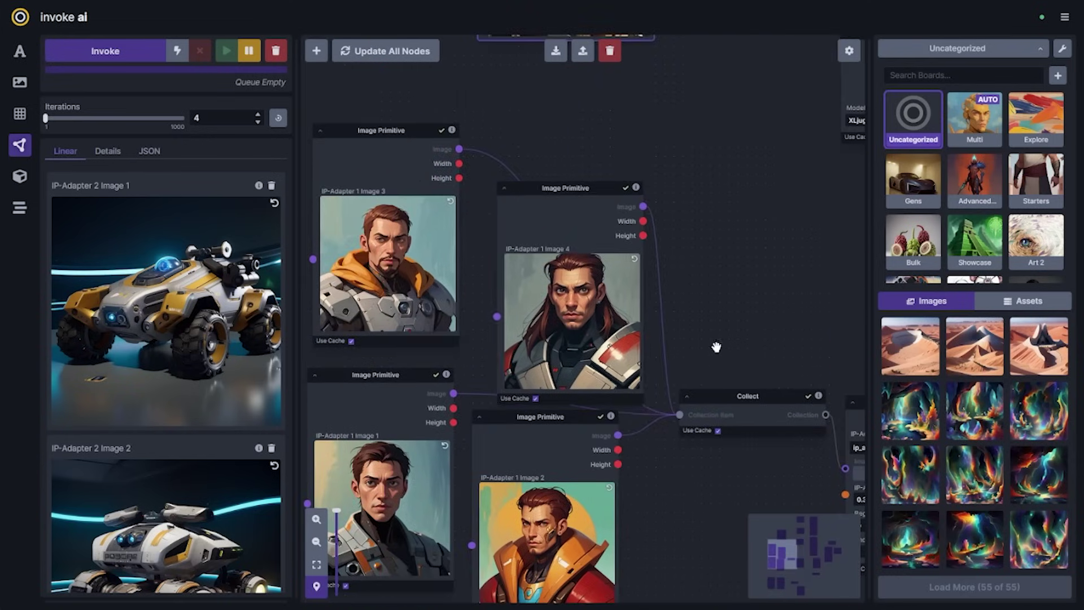
Move the Collect node feeding IP-Adapter 1 so that its output lines up with the adapter's image input
drag(716, 347, 649, 251)
click(587, 256)
drag(641, 325, 474, 309)
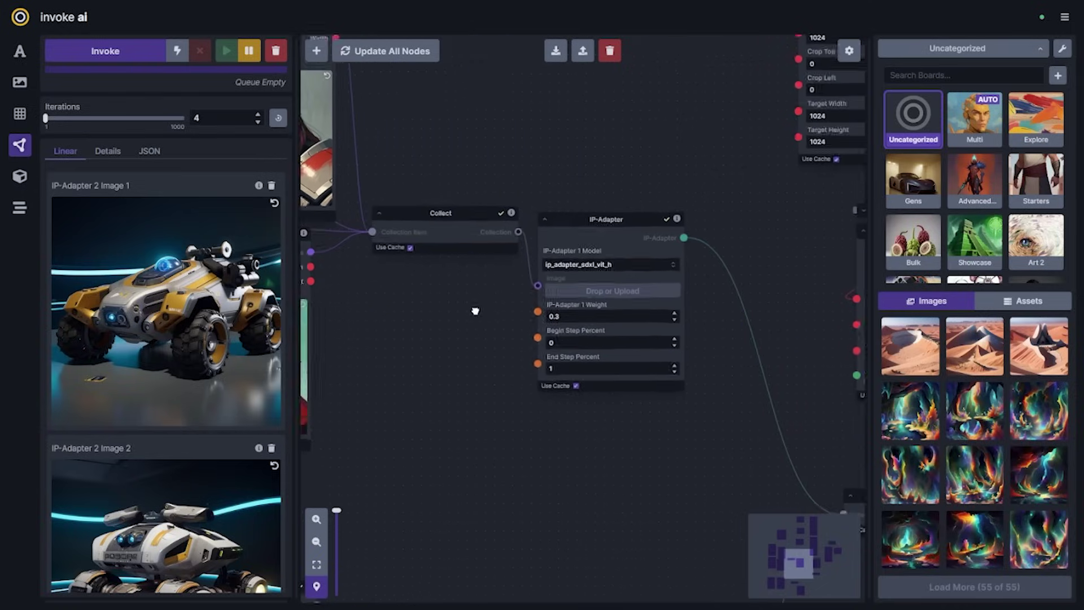
drag(437, 215, 408, 258)
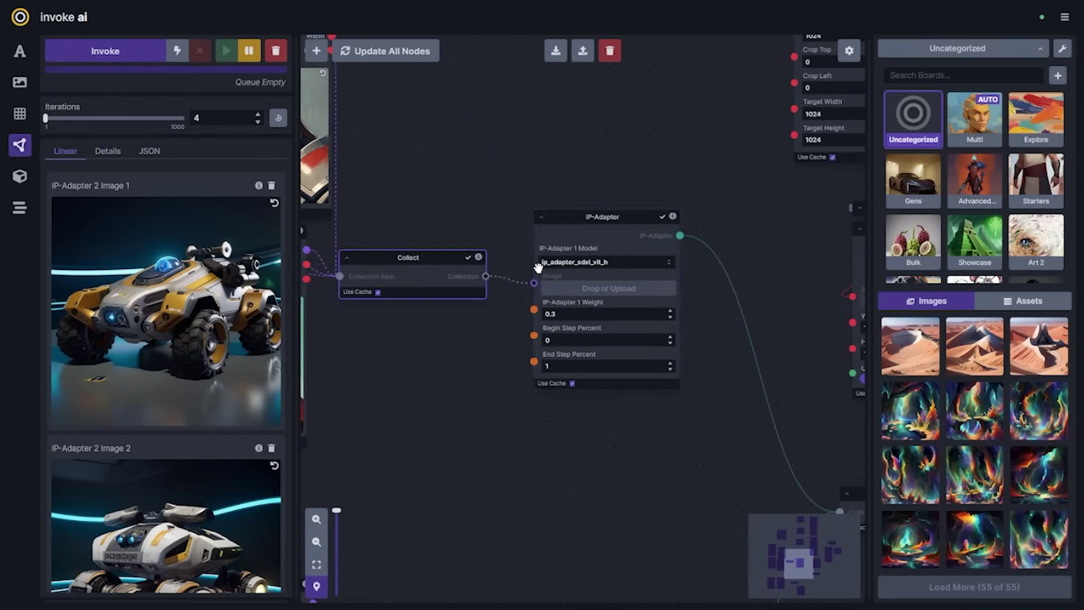
Trace how both IP-Adapter outputs pass through the shared Collect node into Denoise Latents and on to the image output
drag(674, 358, 532, 316)
scroll(533, 308, down, 1)
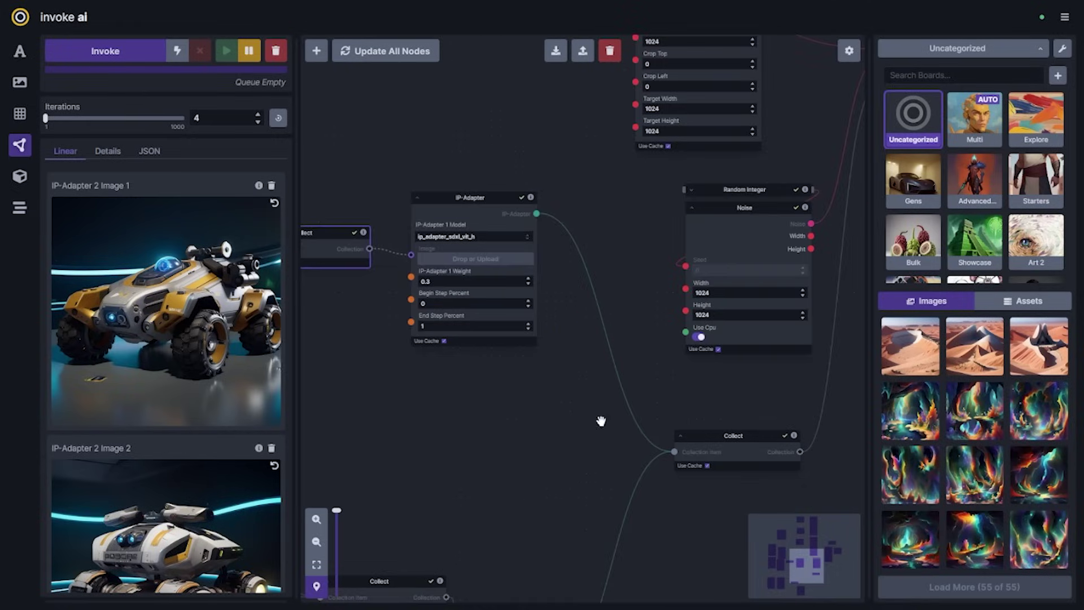
drag(603, 421, 589, 234)
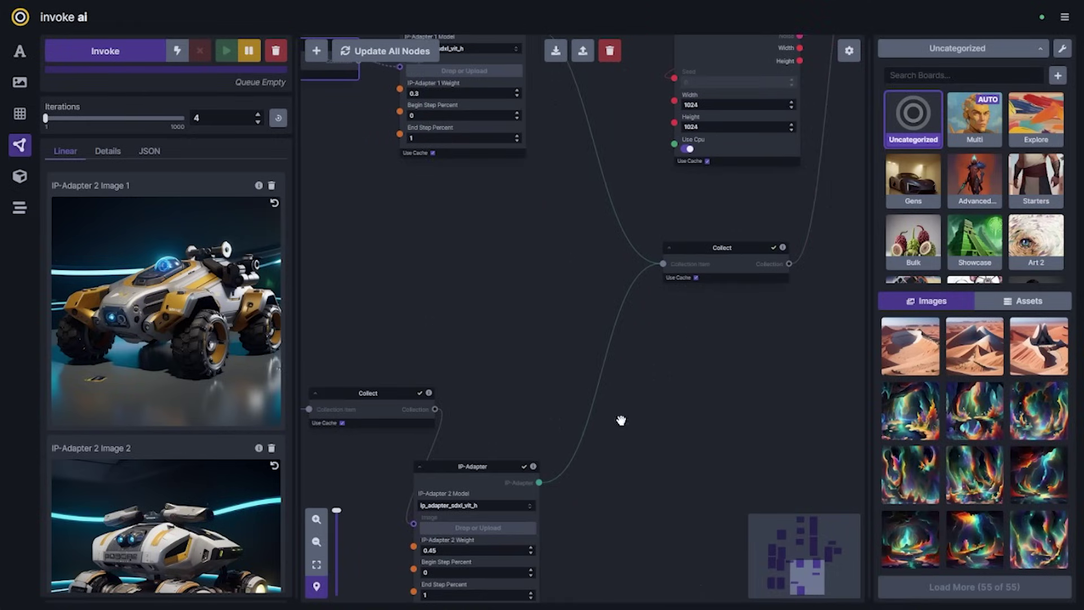
drag(808, 315, 547, 466)
drag(670, 279, 655, 465)
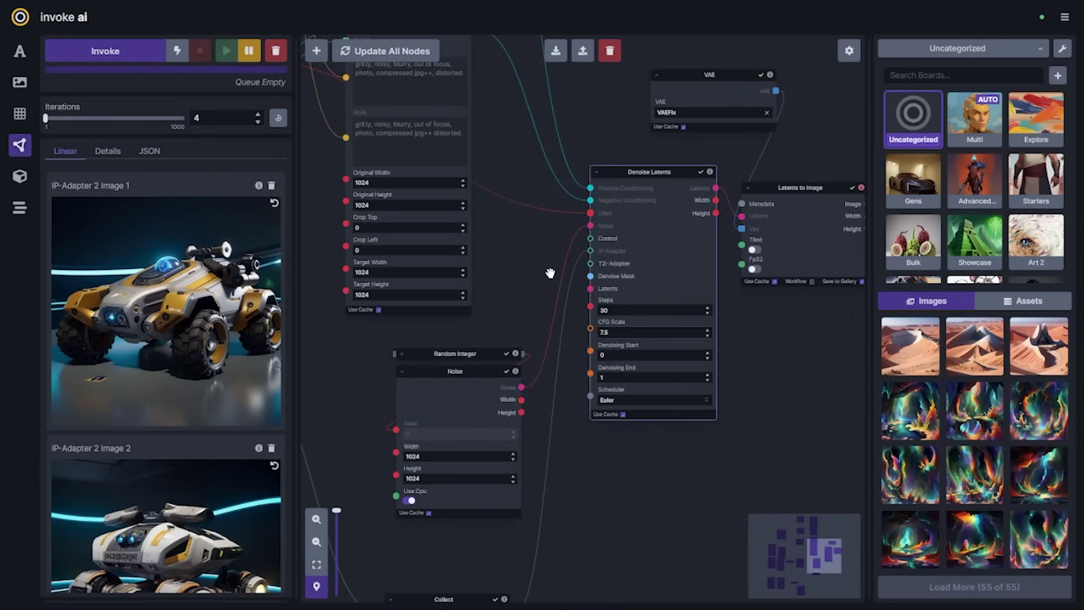
scroll(575, 411, down, 3)
drag(582, 362, 614, 423)
drag(610, 193, 632, 156)
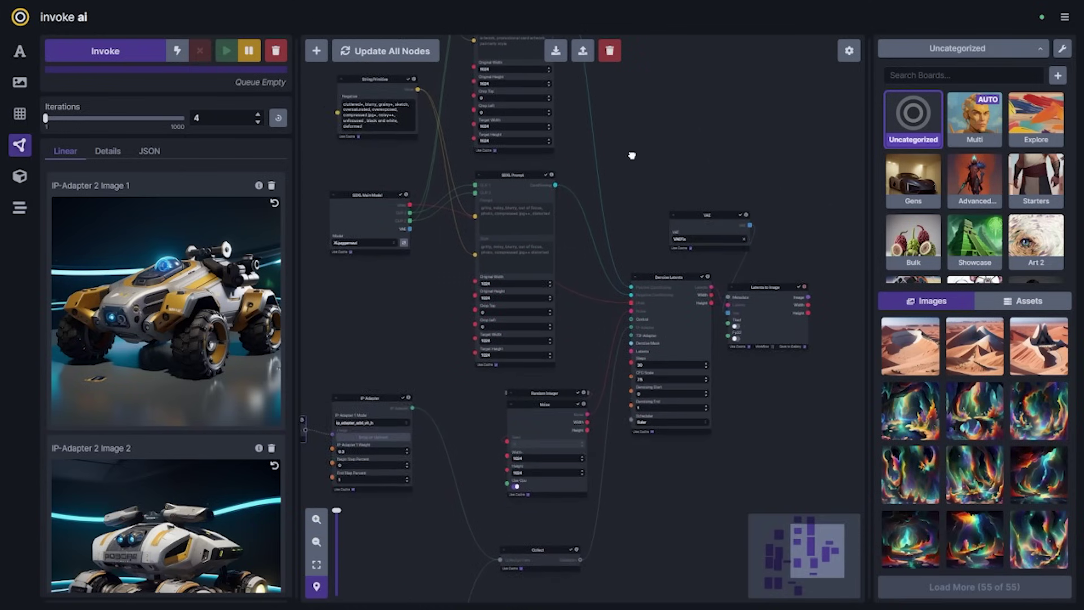
scroll(613, 471, up, 4)
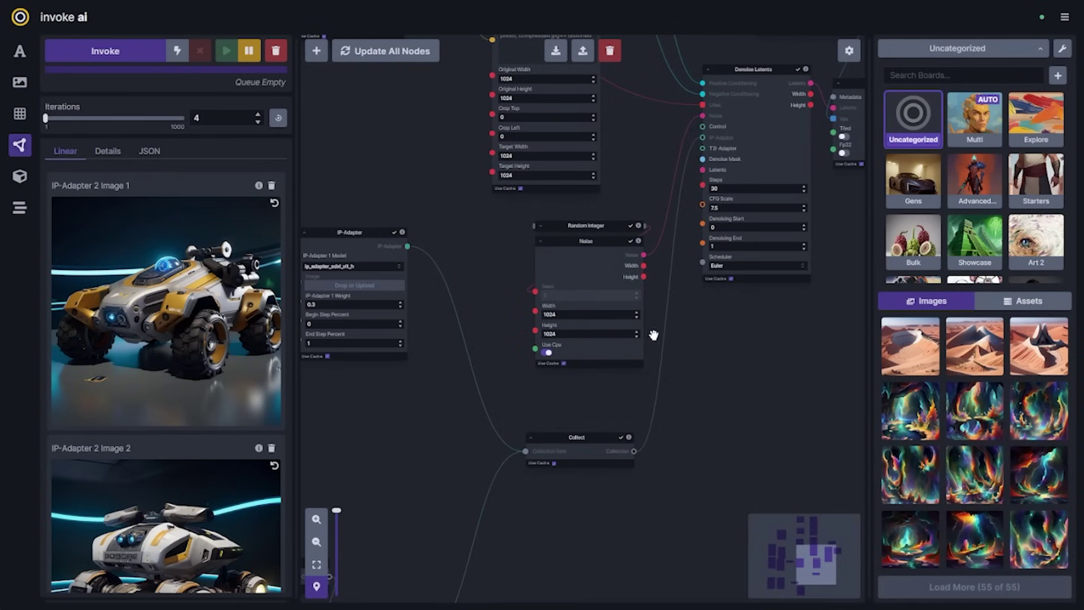
drag(678, 316, 520, 411)
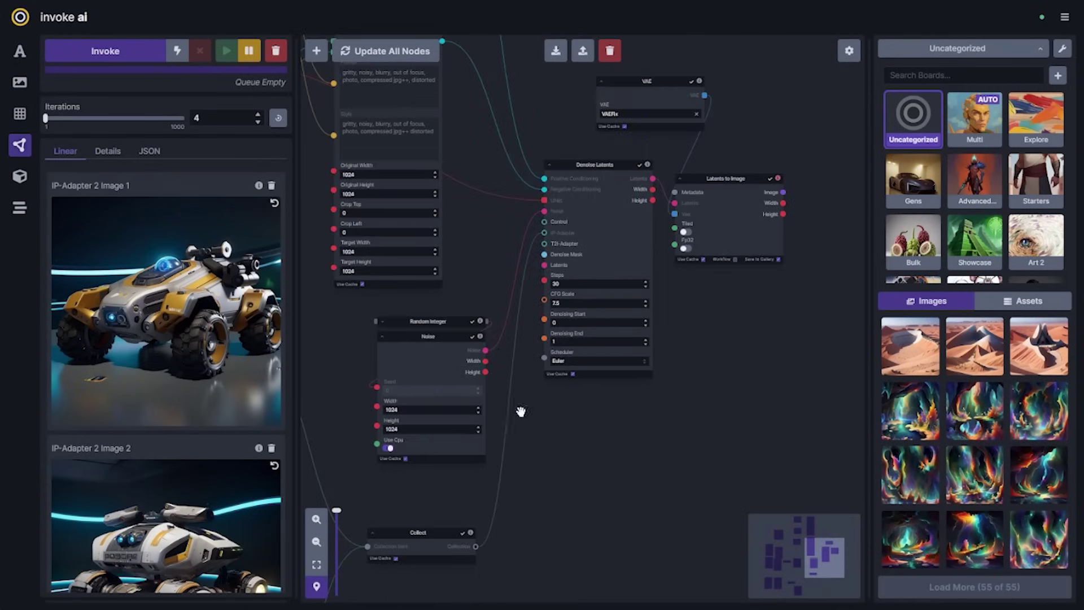
scroll(392, 515, down, 2)
drag(392, 516, 597, 443)
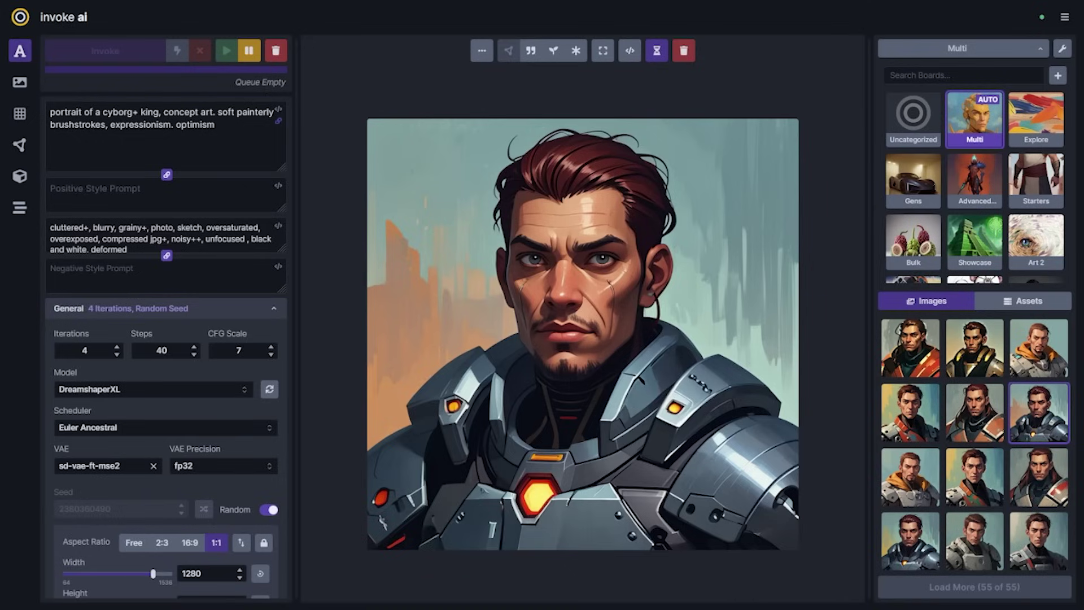
View the selected cyborg king portrait's recall parameters, and look at the brush options on the Unified Canvas
key(i)
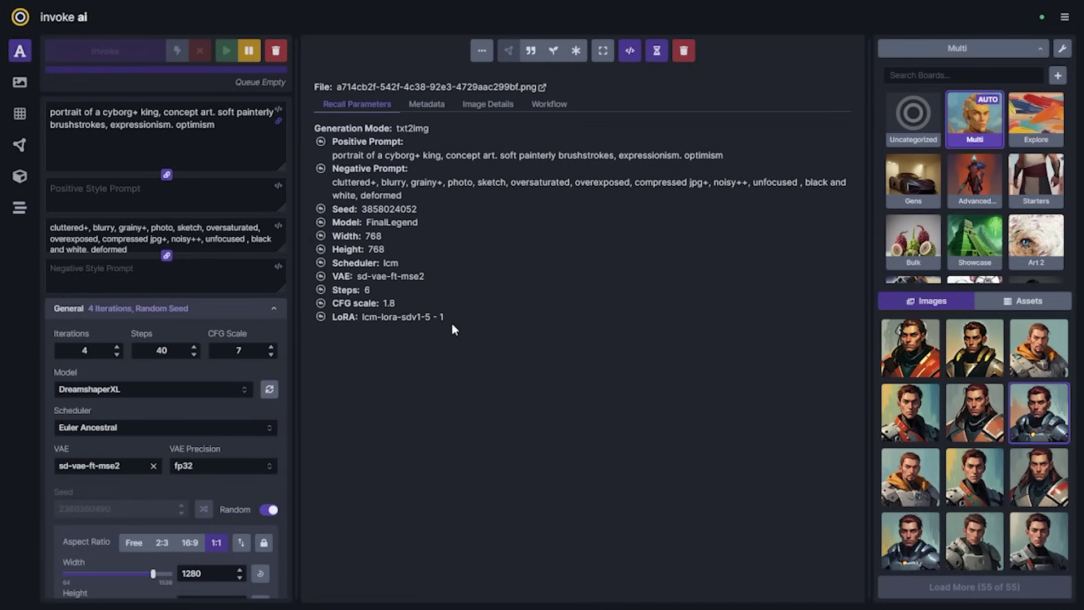
key(3)
click(558, 51)
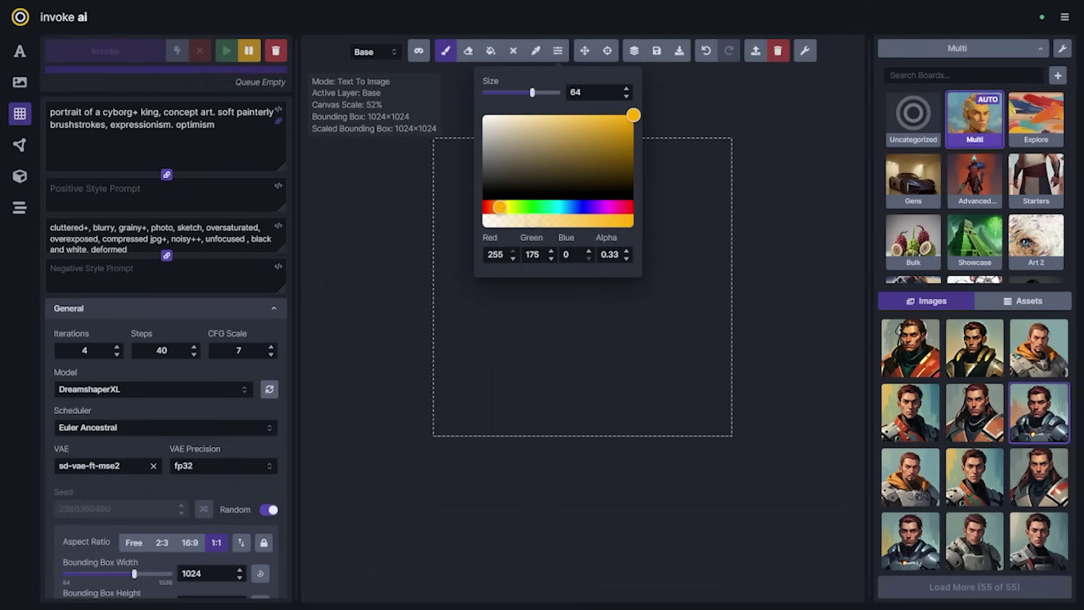
click(338, 53)
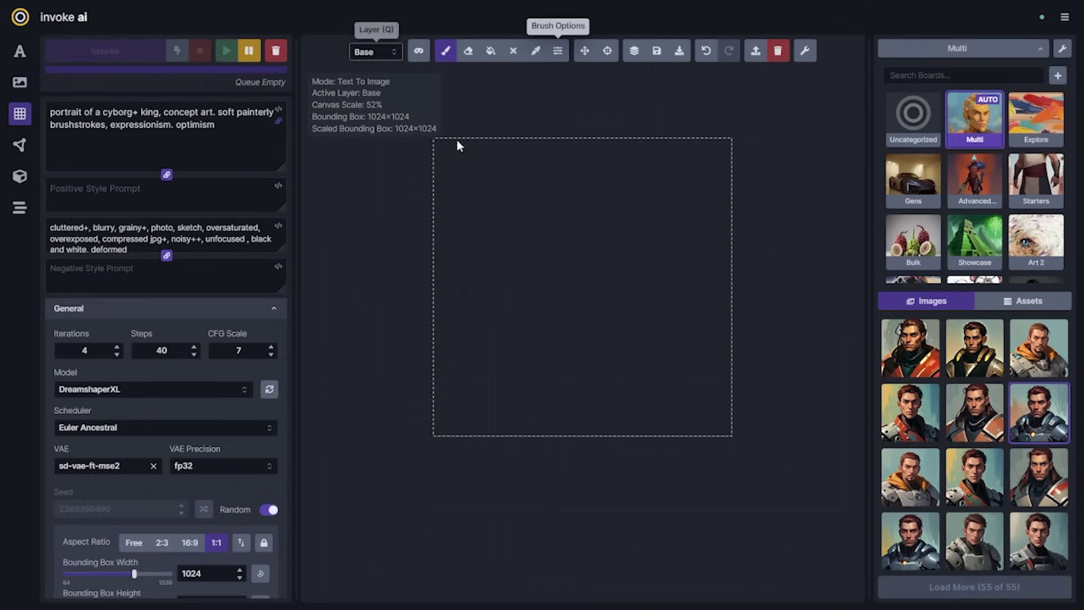
Open the application settings and browse the available interface languages without changing the current one
click(1064, 18)
click(993, 173)
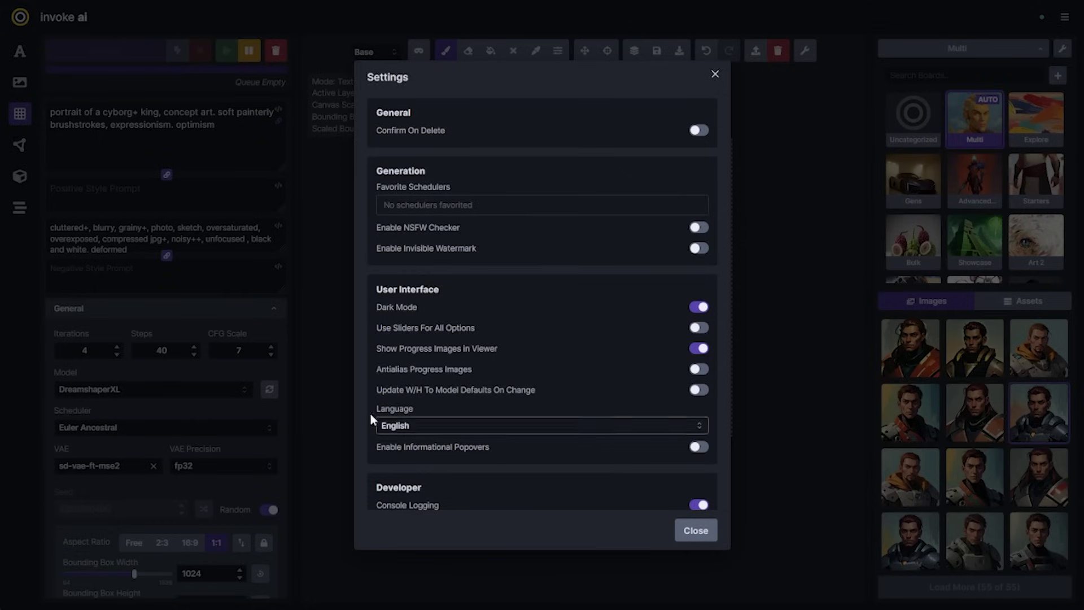
click(404, 431)
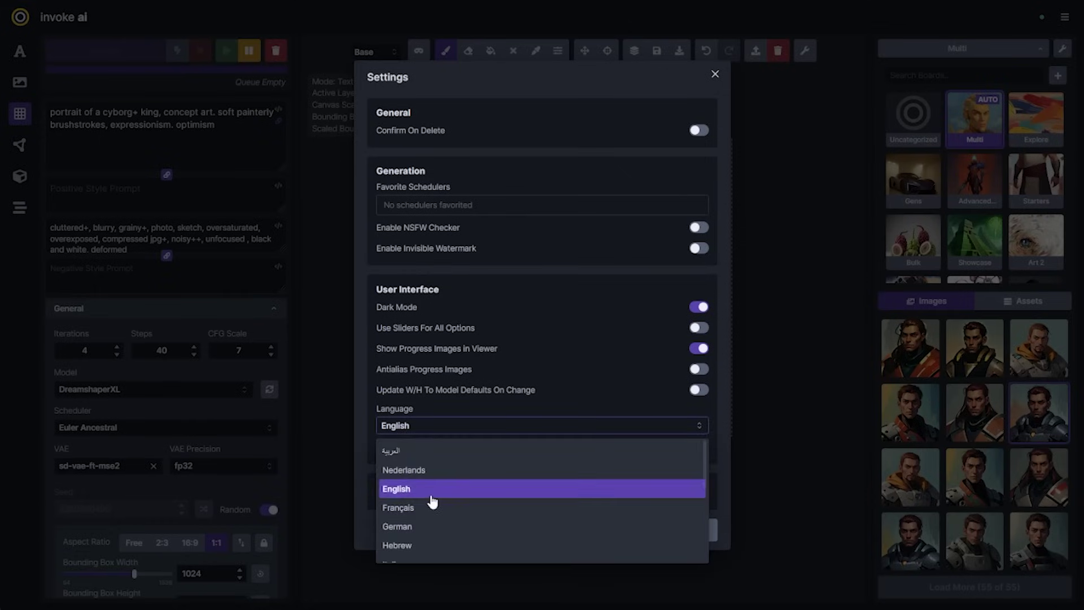
scroll(432, 505, down, 3)
scroll(441, 512, down, 2)
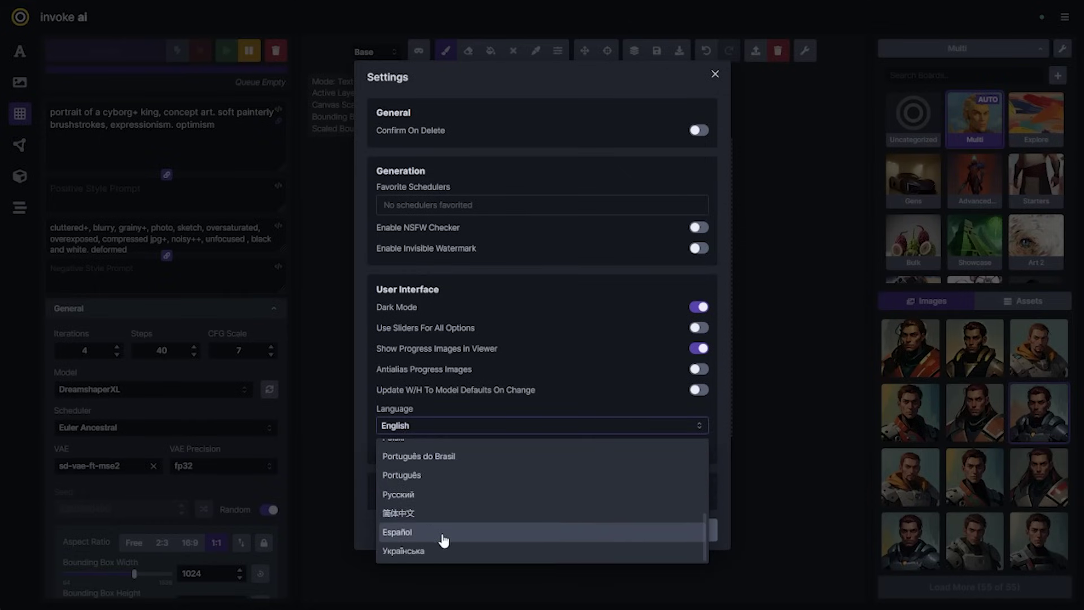
scroll(443, 541, up, 5)
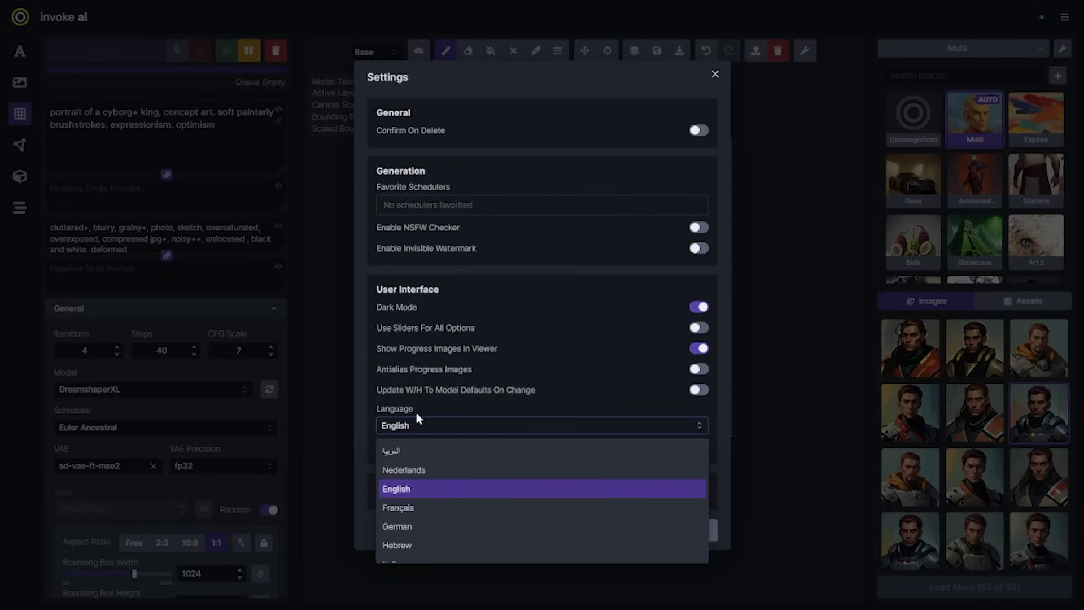
scroll(472, 478, down, 5)
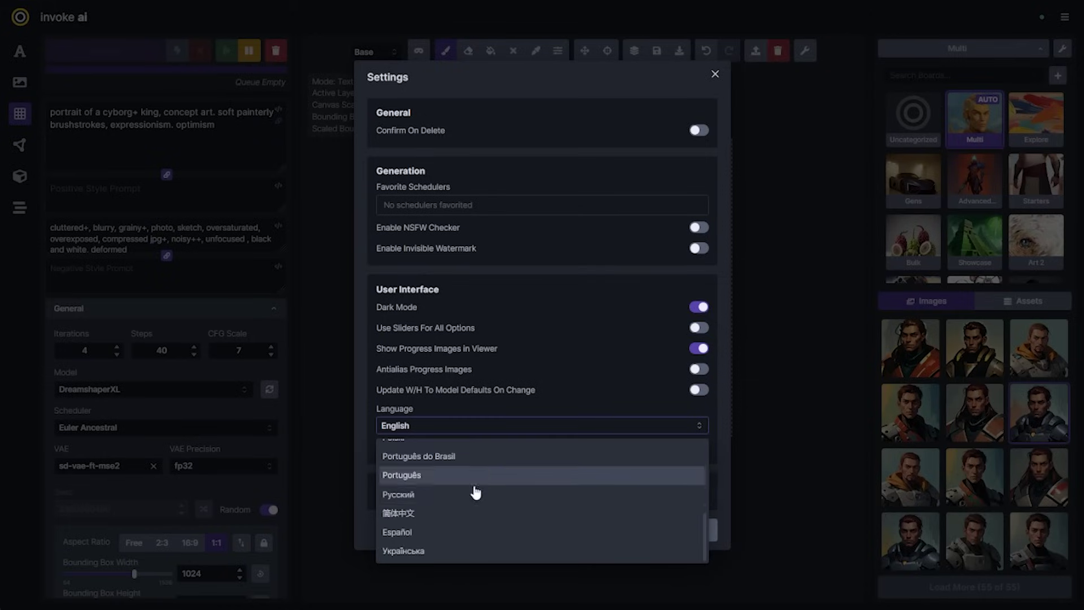
click(437, 433)
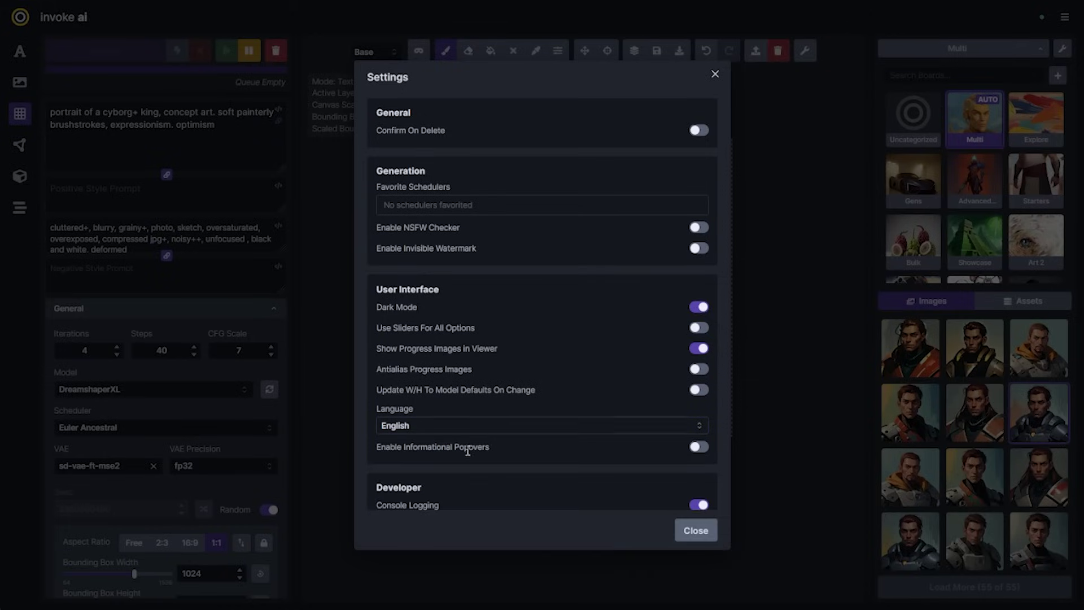